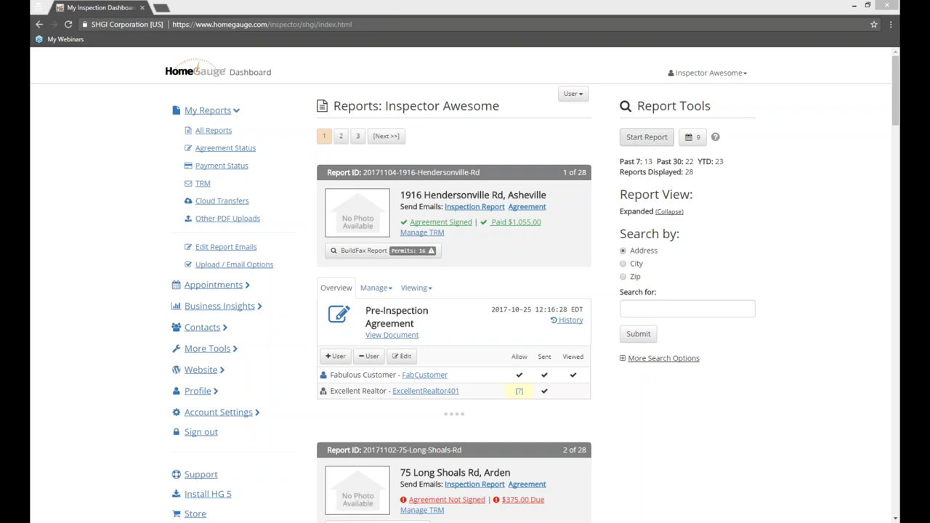
# Step: From Start Report, open the Appointments calendar and drag out a Friday 10:25 AM–1:50 PM slot
pyautogui.click(647, 138)
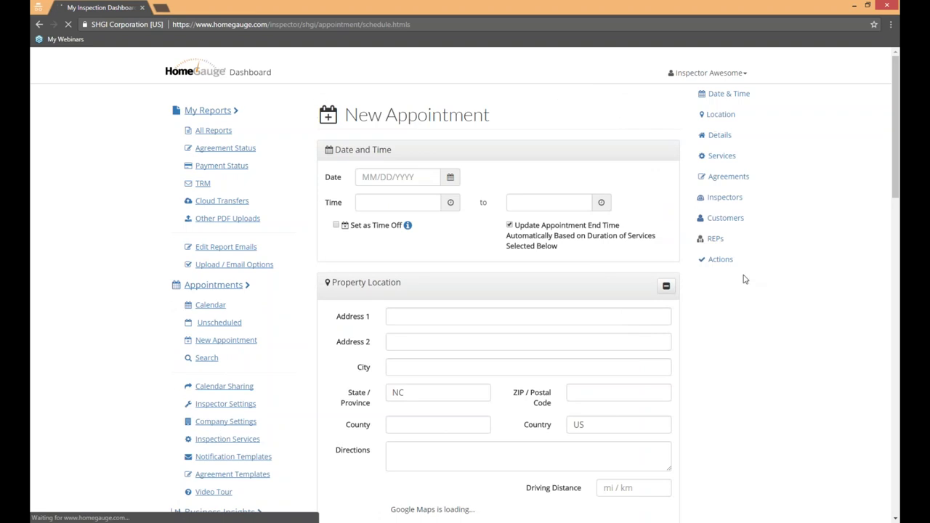
pyautogui.click(212, 285)
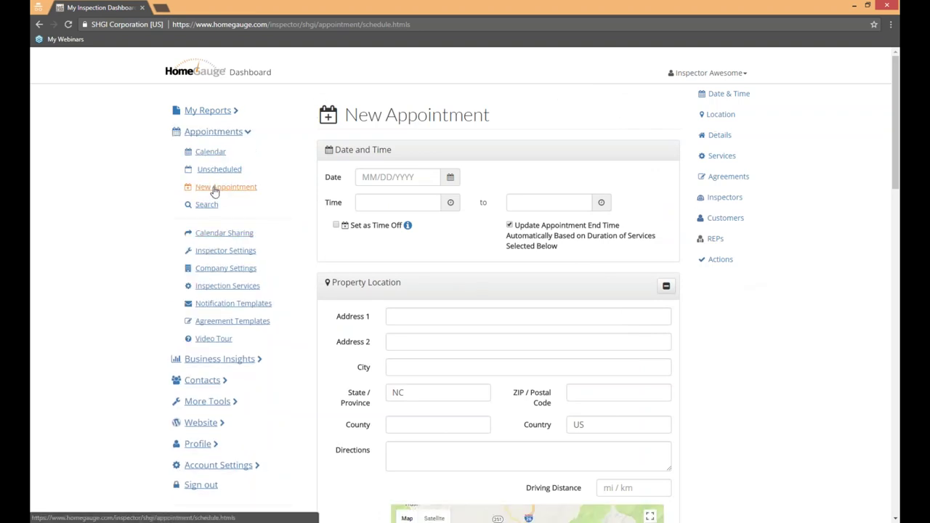
pyautogui.click(207, 154)
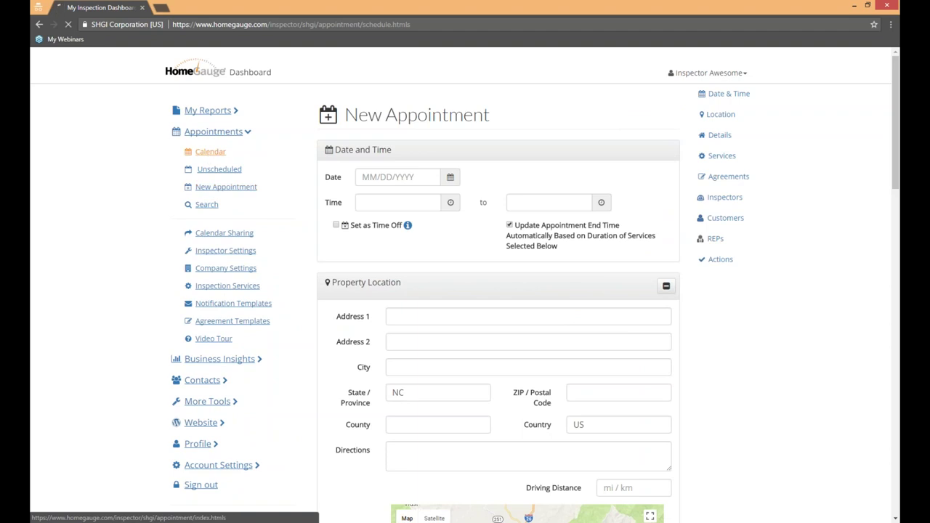
pyautogui.moveTo(644, 234); pyautogui.dragTo(654, 311)
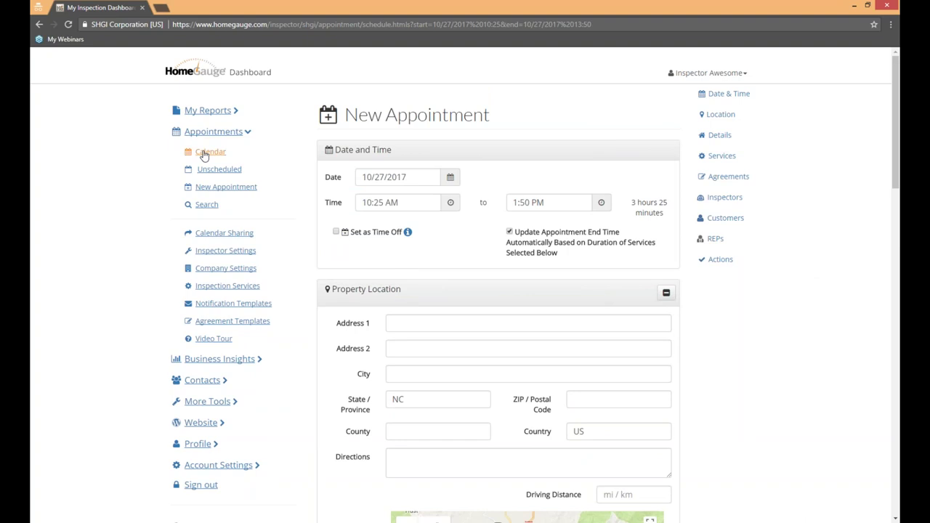
# Step: Drag another Friday late-morning slot on the week calendar, then reopen a blank New Appointment form
pyautogui.click(205, 154)
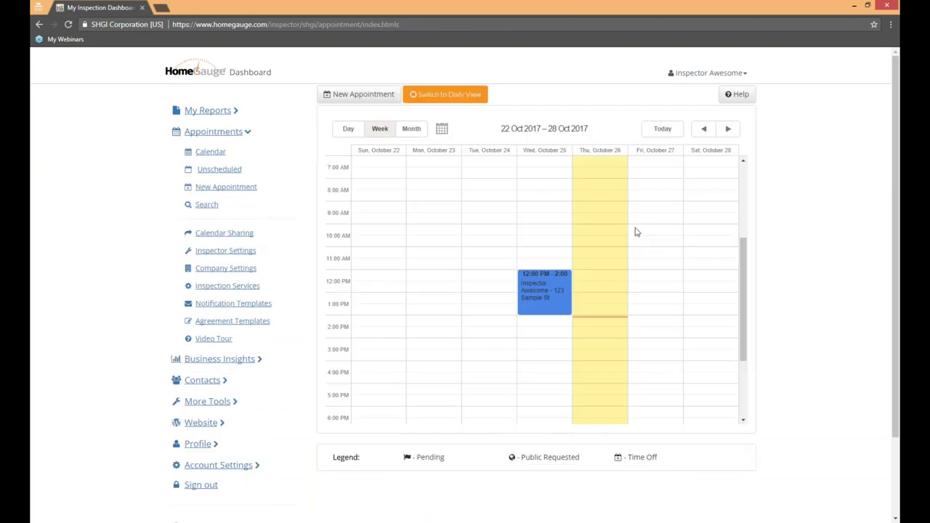
pyautogui.moveTo(631, 230); pyautogui.dragTo(683, 327)
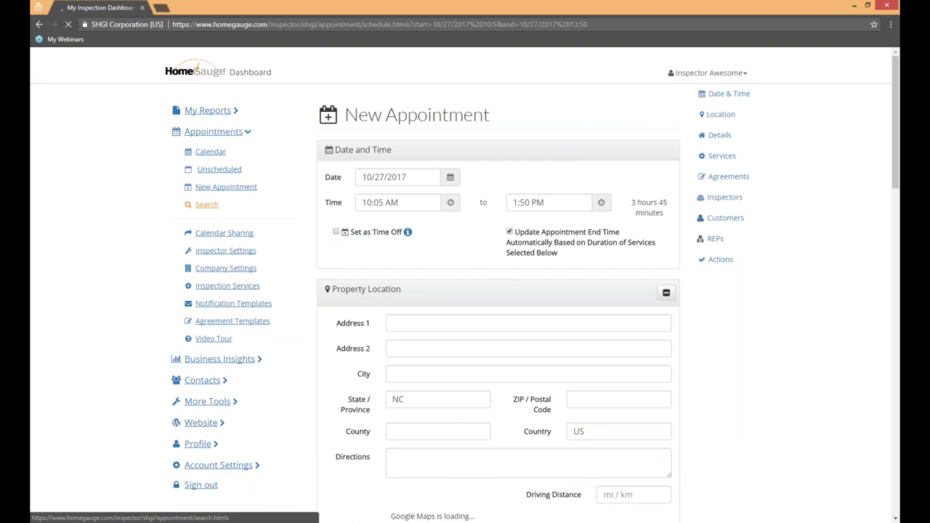
pyautogui.click(247, 187)
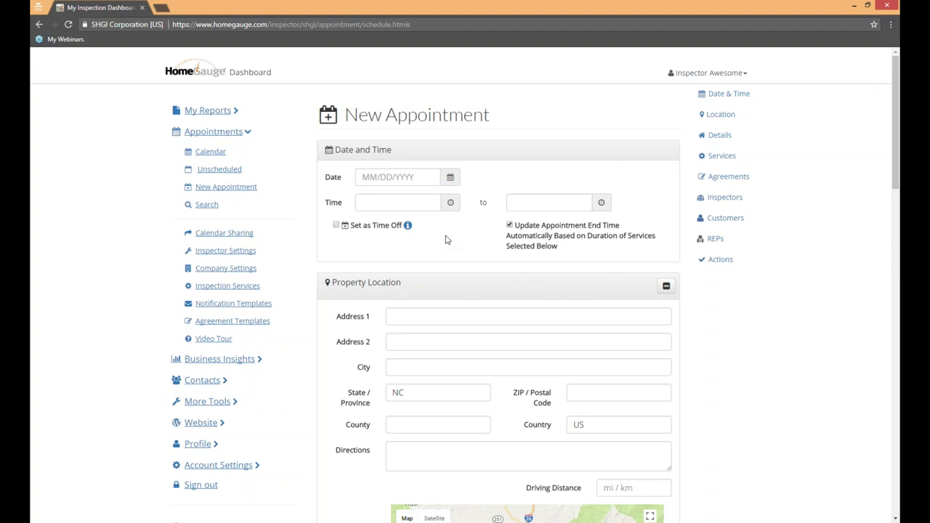
# Step: Pick October 29, 2017 from the date picker as the appointment date
pyautogui.click(452, 178)
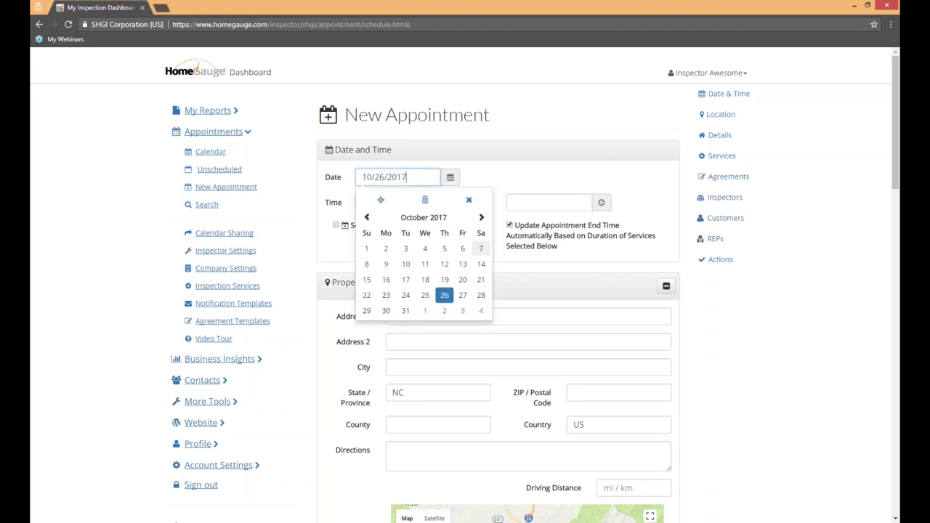
pyautogui.click(481, 218)
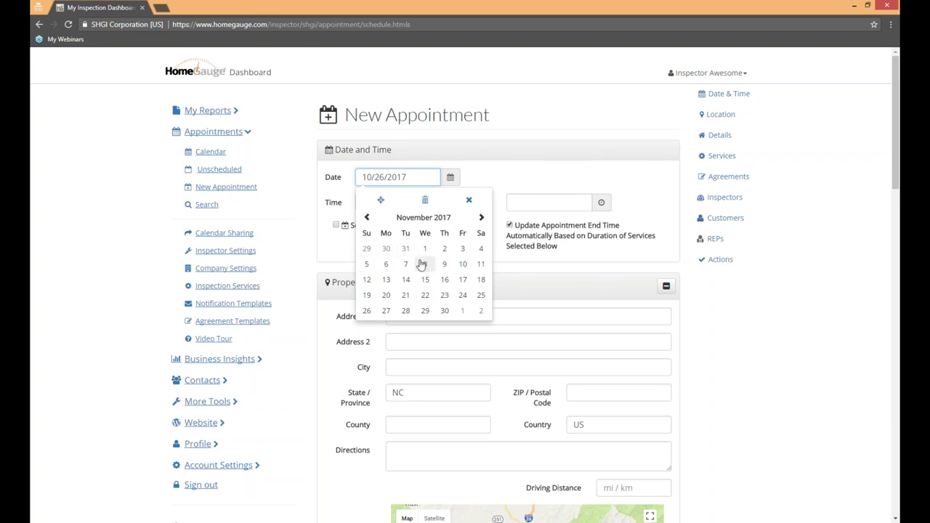
pyautogui.click(366, 250)
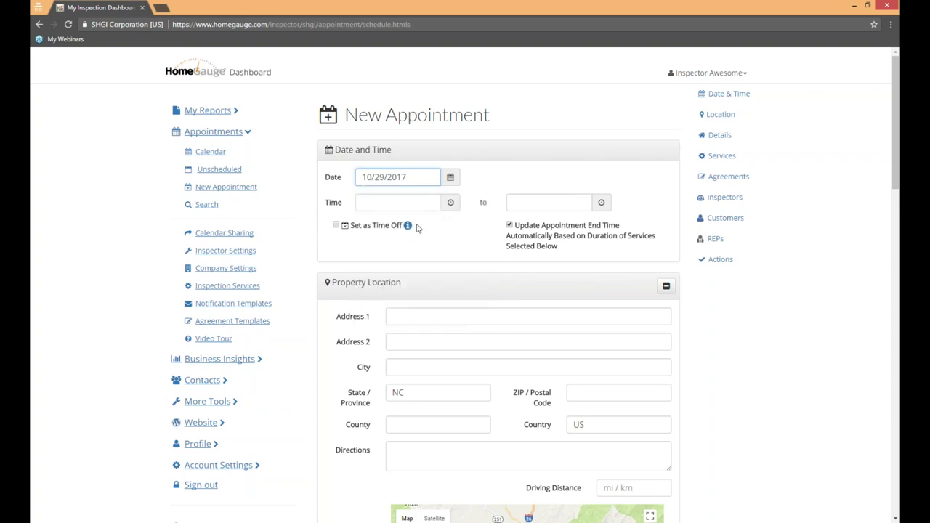
pyautogui.moveTo(417, 226); pyautogui.dragTo(322, 240)
pyautogui.moveTo(427, 231); pyautogui.dragTo(329, 234)
pyautogui.click(462, 228)
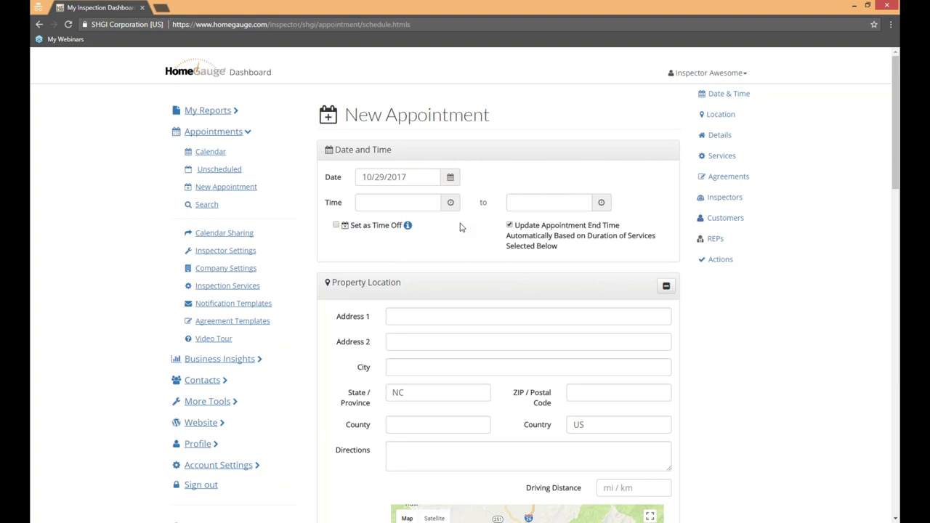
# Step: Preview Set as Time Off, then untick it to keep a regular appointment
pyautogui.click(336, 226)
pyautogui.click(453, 245)
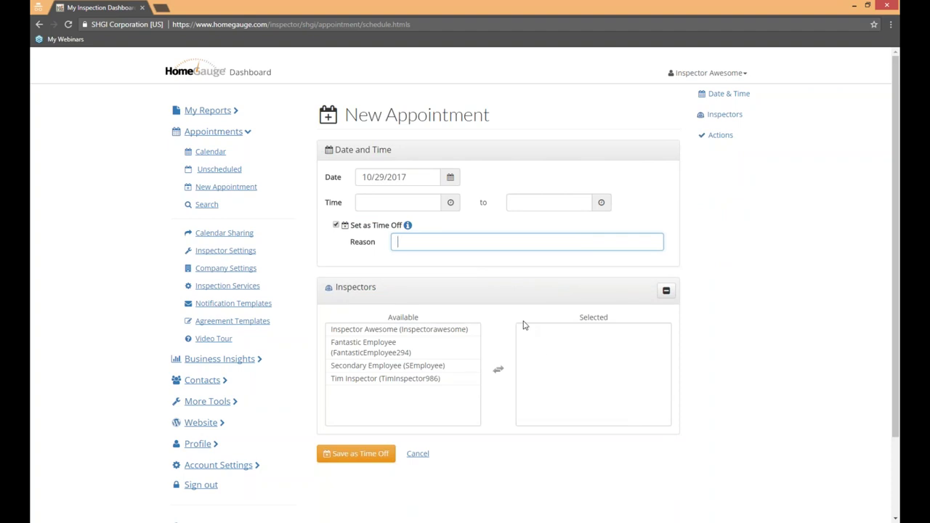
pyautogui.click(336, 226)
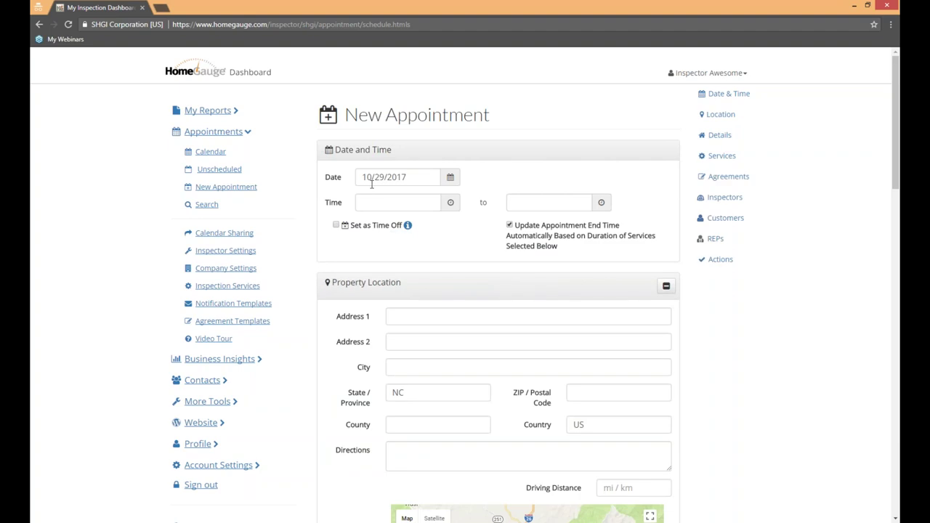
pyautogui.click(450, 202)
# Step: Set the appointment start time to 2:00 PM
pyautogui.click(441, 274)
pyautogui.click(375, 231)
pyautogui.click(480, 182)
# Step: Turn Update Appointment End Time off and back on so the end time follows services
pyautogui.click(530, 203)
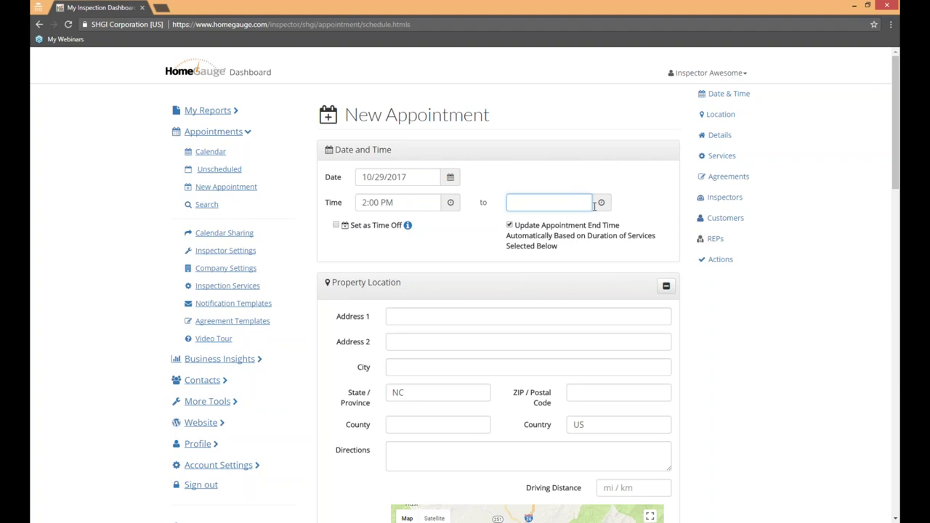
pyautogui.click(581, 249)
pyautogui.moveTo(577, 247); pyautogui.dragTo(501, 231)
pyautogui.click(494, 247)
pyautogui.click(509, 226)
pyautogui.scroll(-3, 461, 249)
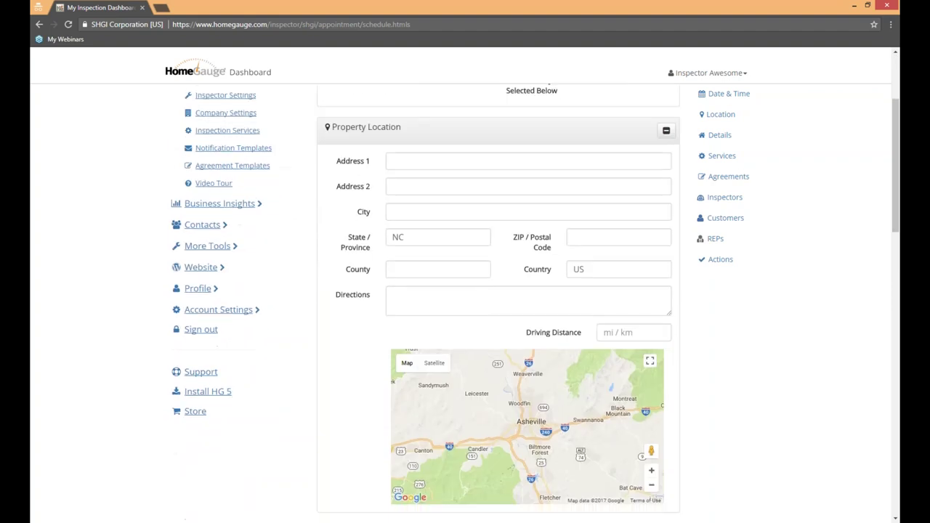
pyautogui.click(457, 158)
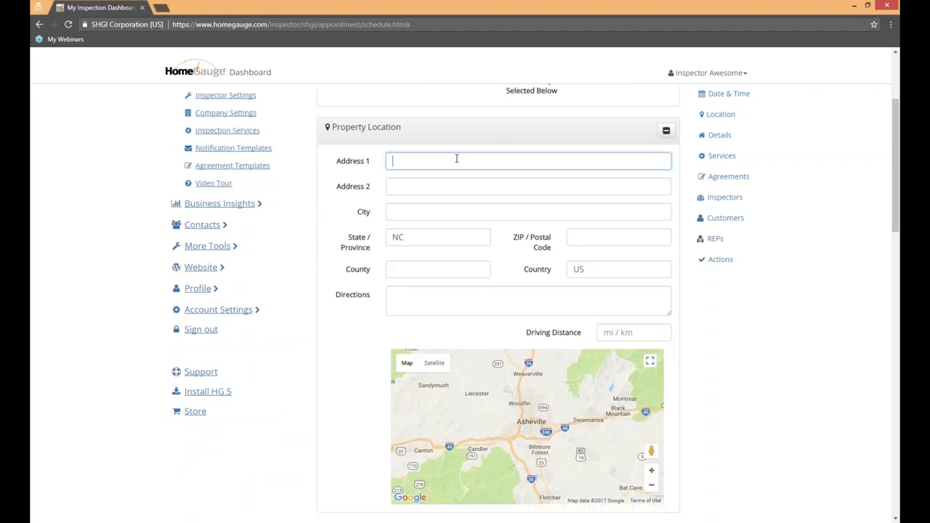
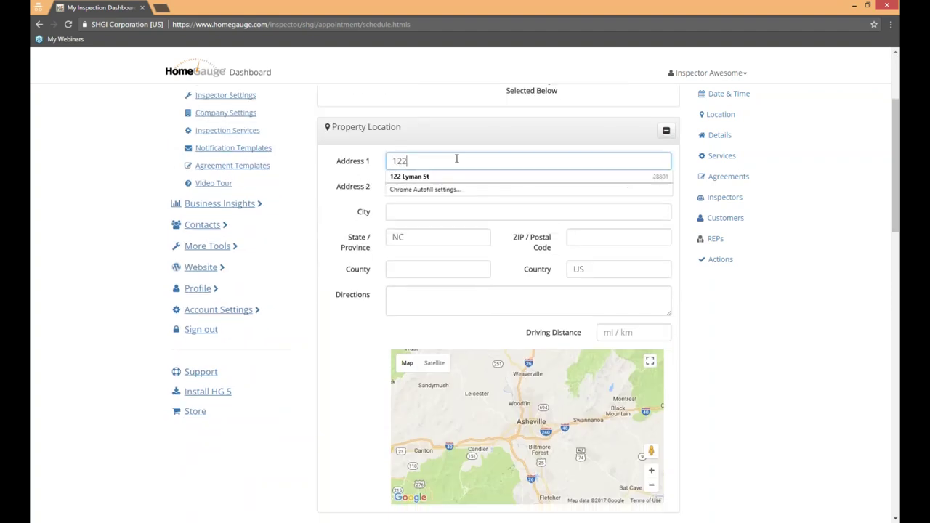
pyautogui.press('Tab')
pyautogui.press('Tab')
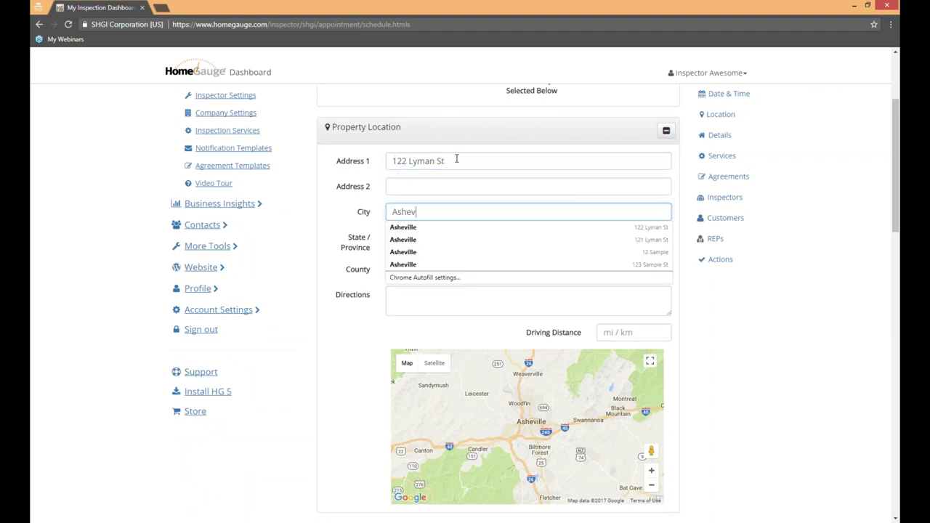
pyautogui.press('Tab')
pyautogui.press('Tab')
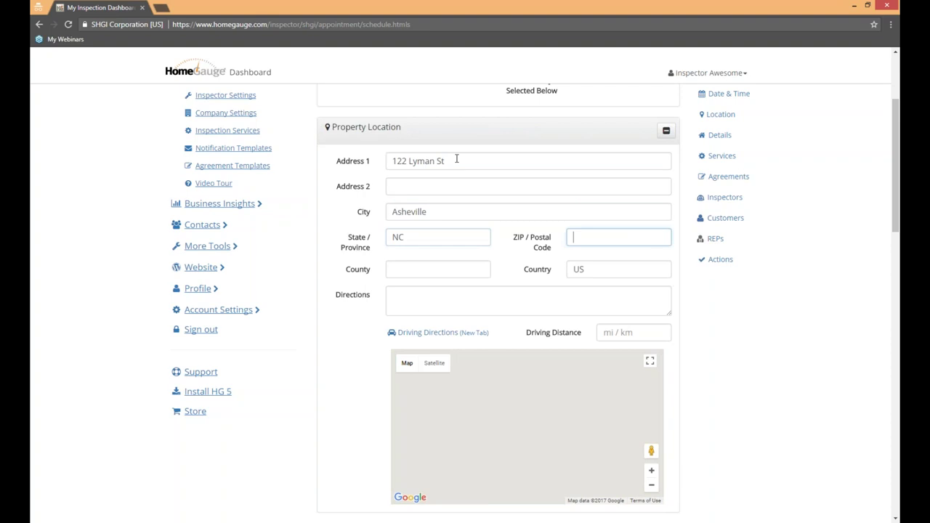
pyautogui.write('288')
pyautogui.press('Down')
pyautogui.press('Return')
pyautogui.press('Tab')
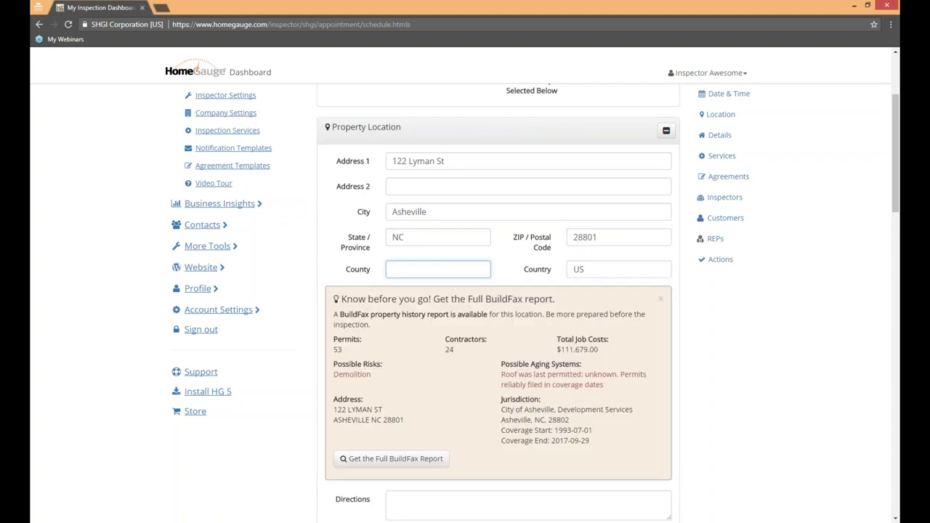
pyautogui.click(735, 355)
# Step: Review the BuildFax property history summary and put the cursor in the Directions box
pyautogui.scroll(-2, 729, 333)
pyautogui.scroll(1, 727, 332)
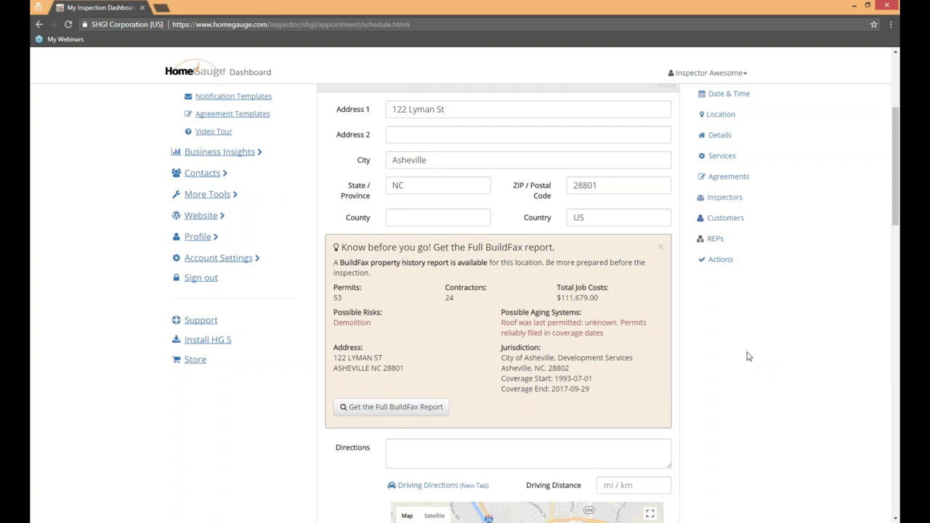
pyautogui.scroll(-3, 743, 358)
pyautogui.click(407, 252)
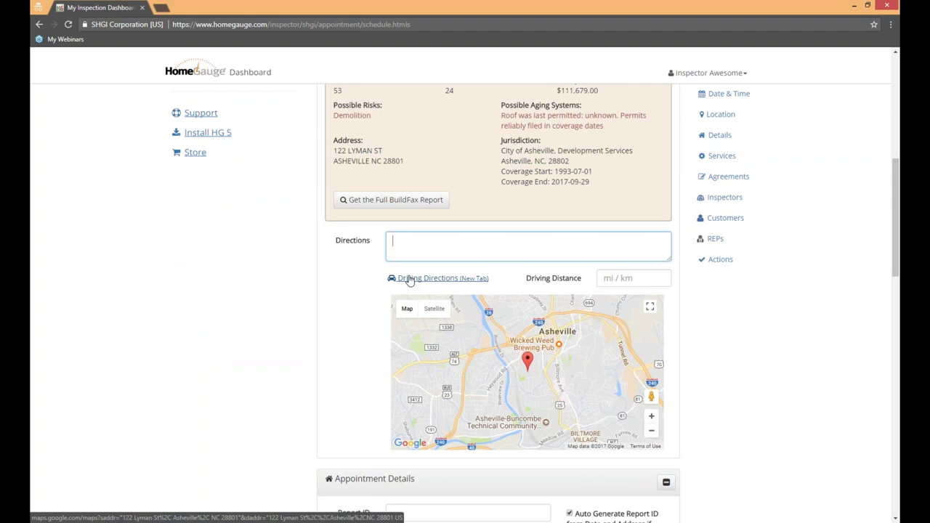
# Step: Enter a driving distance of 15 and scroll down to Appointment Details
pyautogui.click(617, 278)
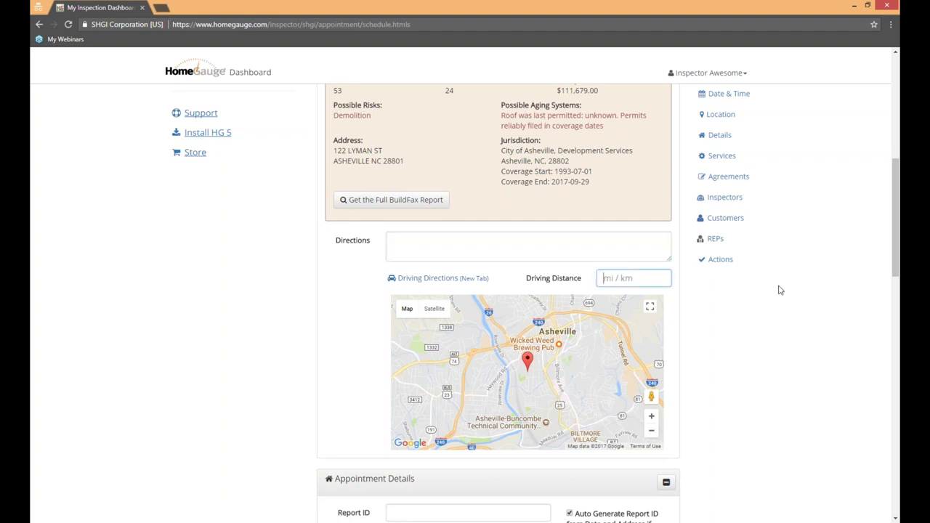
pyautogui.write('15')
pyautogui.scroll(6, 761, 345)
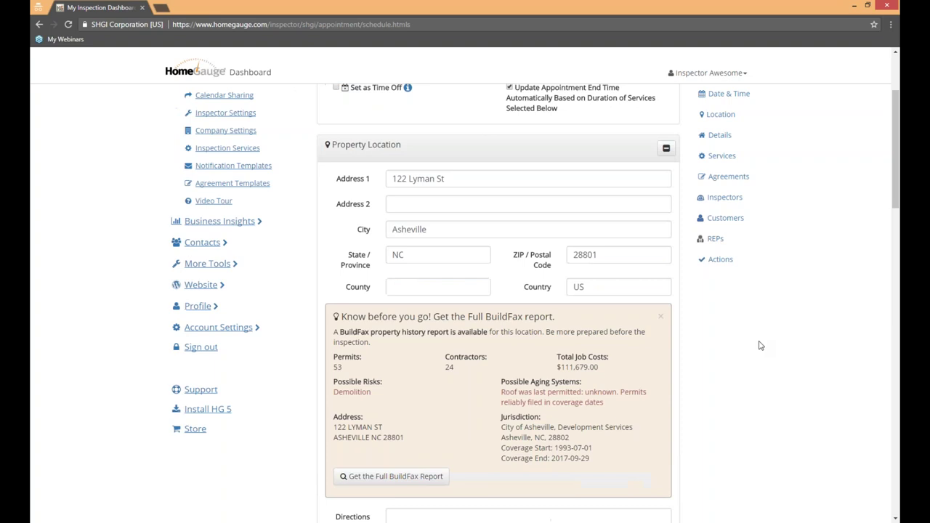
pyautogui.scroll(-9, 761, 346)
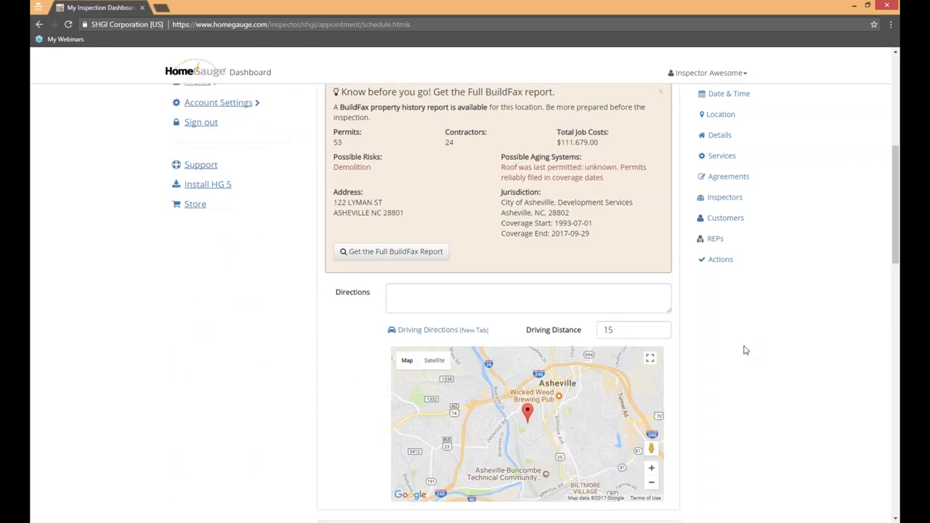
pyautogui.scroll(-2, 741, 352)
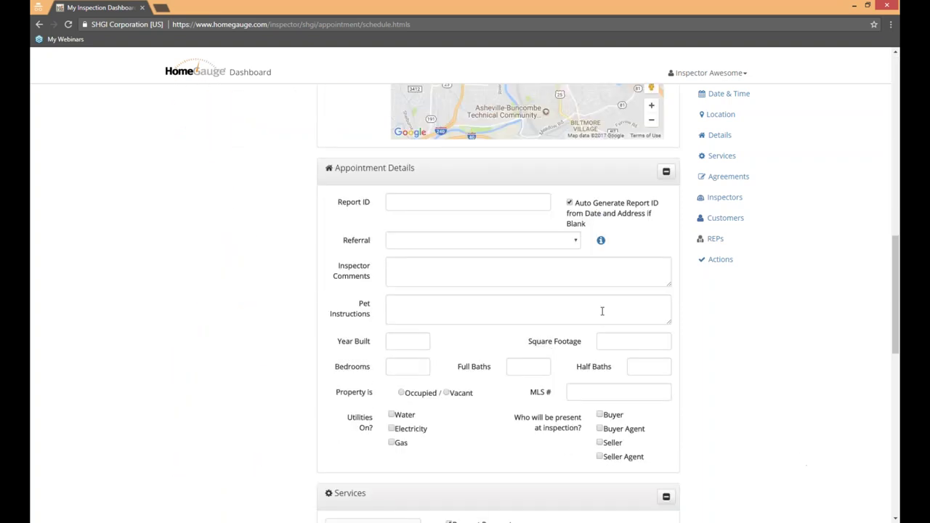
pyautogui.scroll(-1, 728, 344)
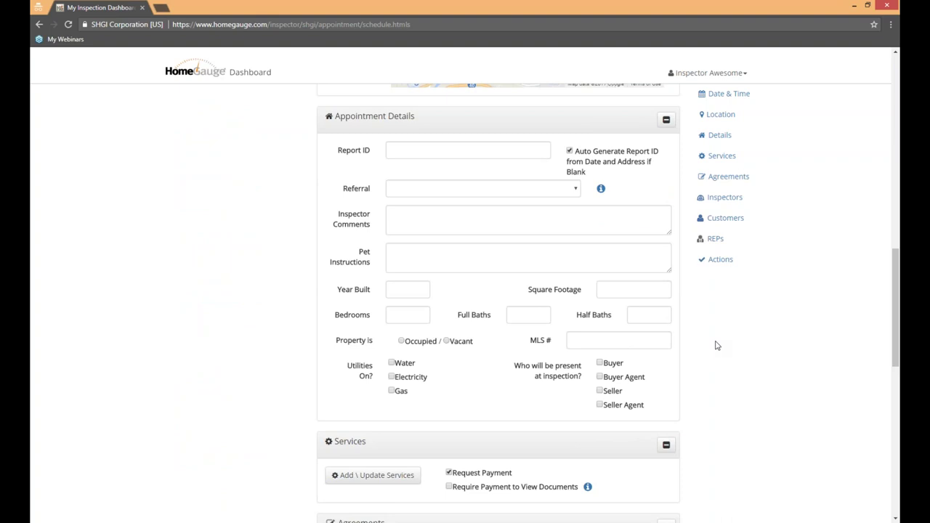
pyautogui.moveTo(579, 156); pyautogui.dragTo(659, 153)
pyautogui.click(645, 175)
pyautogui.click(570, 152)
# Step: Choose Previous Customer as the referral source, keeping report ID auto-generation on
pyautogui.click(576, 191)
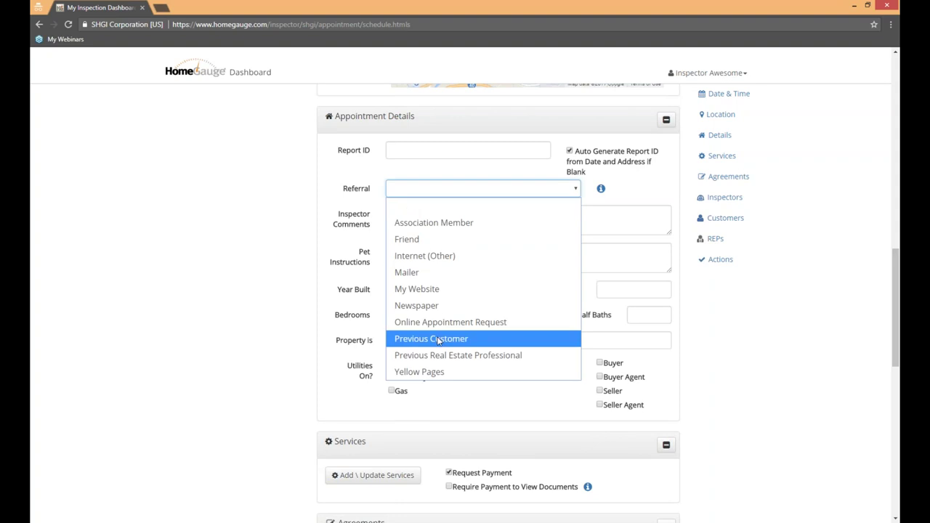
pyautogui.click(432, 339)
pyautogui.click(568, 150)
pyautogui.moveTo(601, 189)
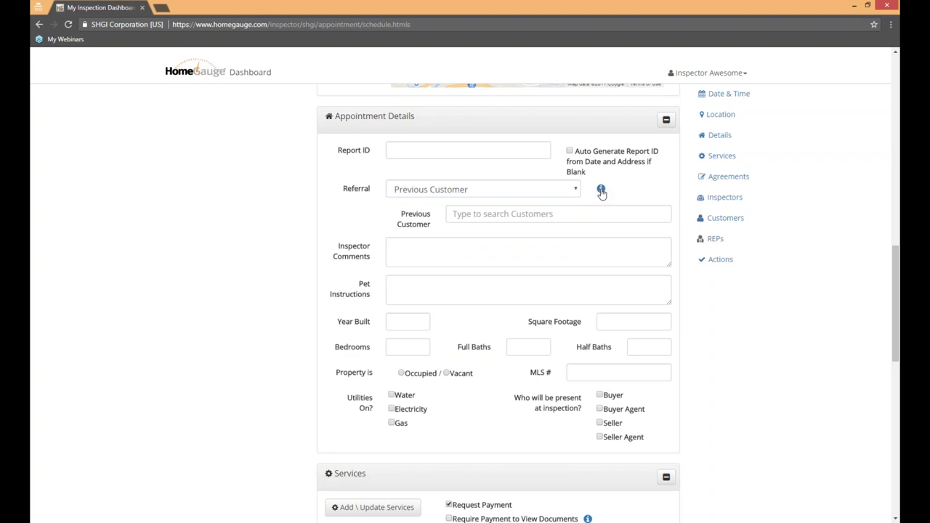
pyautogui.click(605, 175)
pyautogui.moveTo(600, 189)
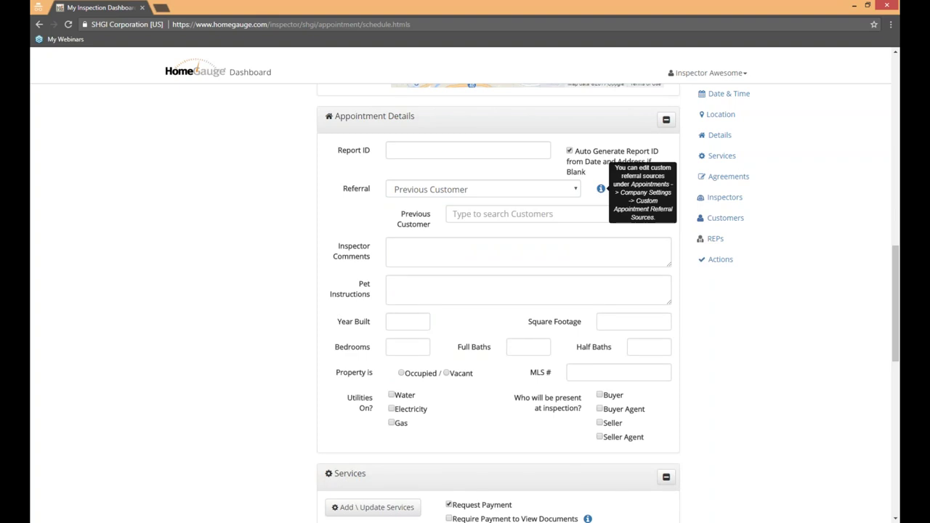
pyautogui.click(585, 164)
# Step: Search for the referring customer by name and pick the matching suggestion
pyautogui.click(498, 214)
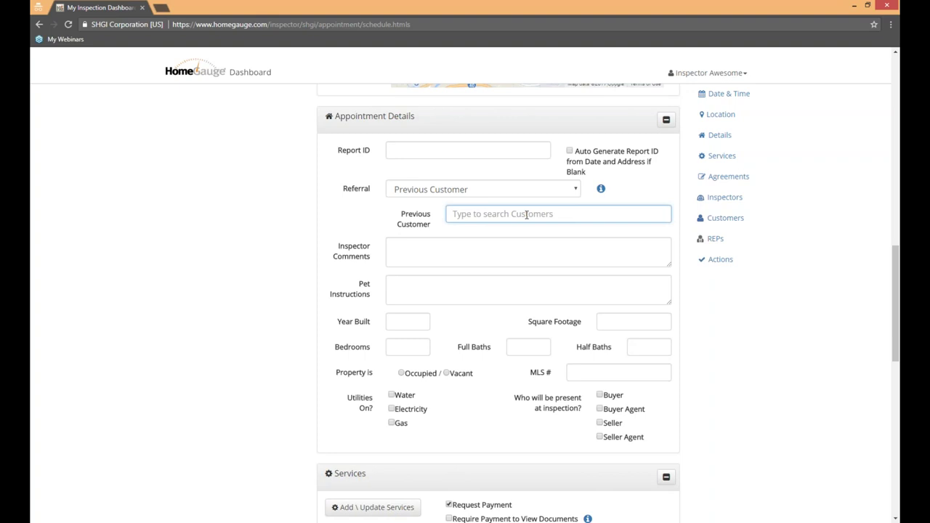
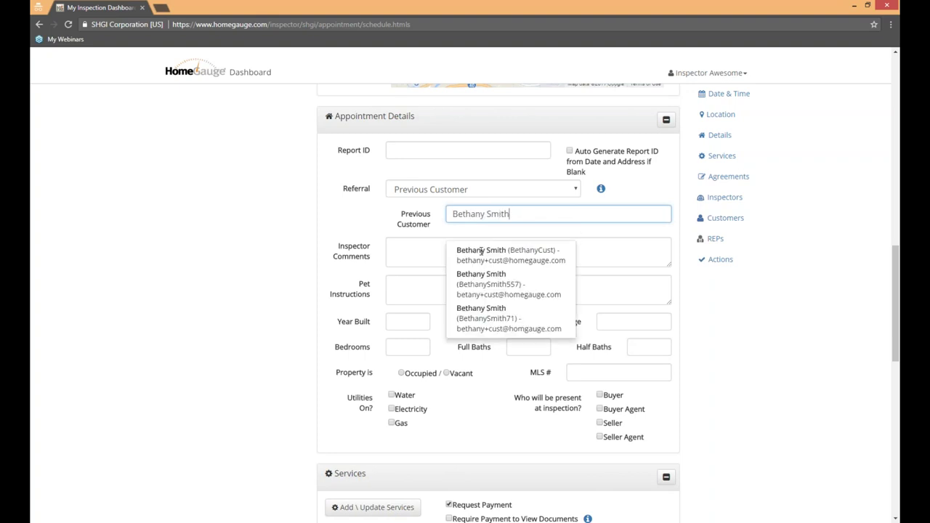
pyautogui.click(528, 242)
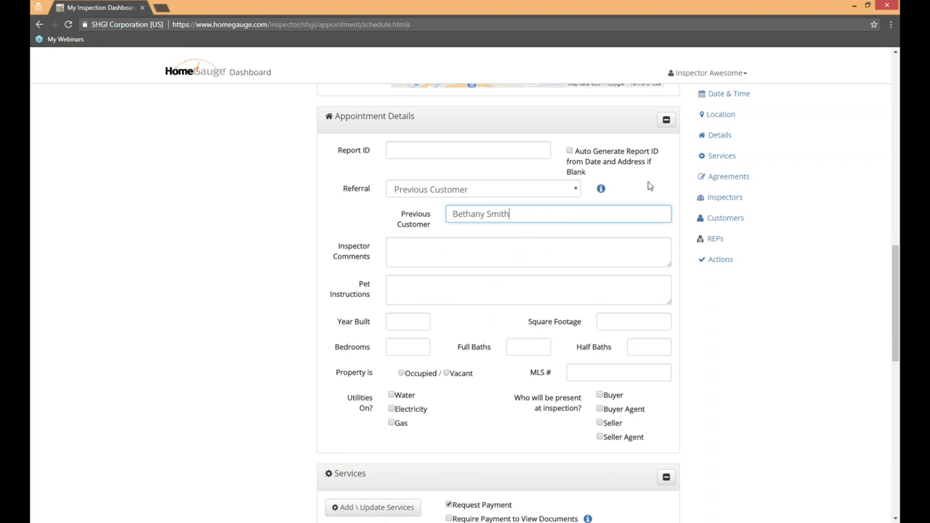
pyautogui.scroll(-2, 614, 210)
pyautogui.scroll(-3, 614, 210)
pyautogui.scroll(3, 550, 210)
pyautogui.click(490, 210)
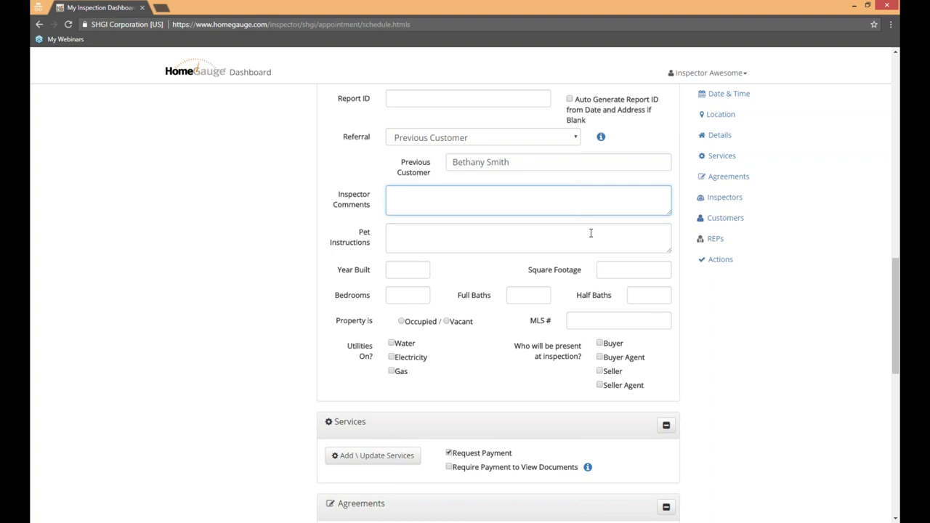
# Step: Enter the pet warning 'Watch out for attack iguana.', year built 1980 and 2345 sq ft
pyautogui.click(452, 247)
pyautogui.write('Watch out for attack iguana.')
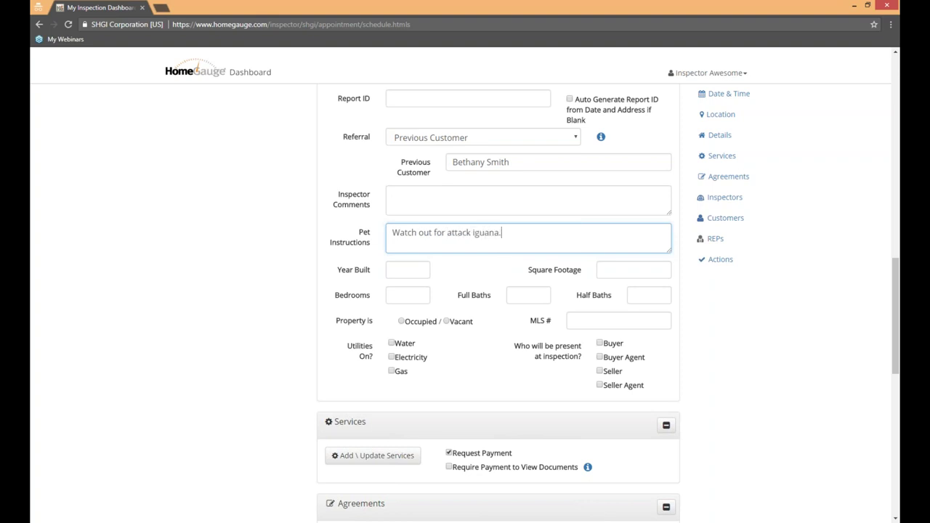
pyautogui.press('Tab')
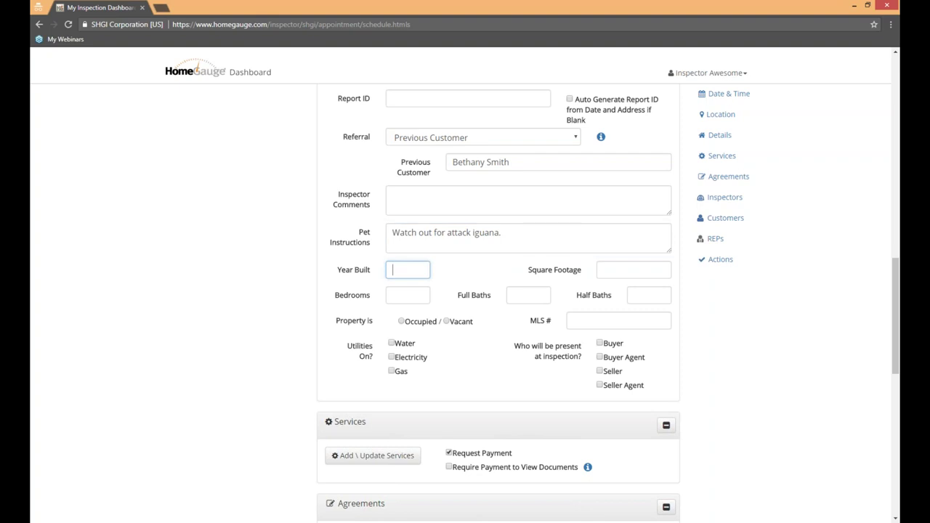
pyautogui.write('1980')
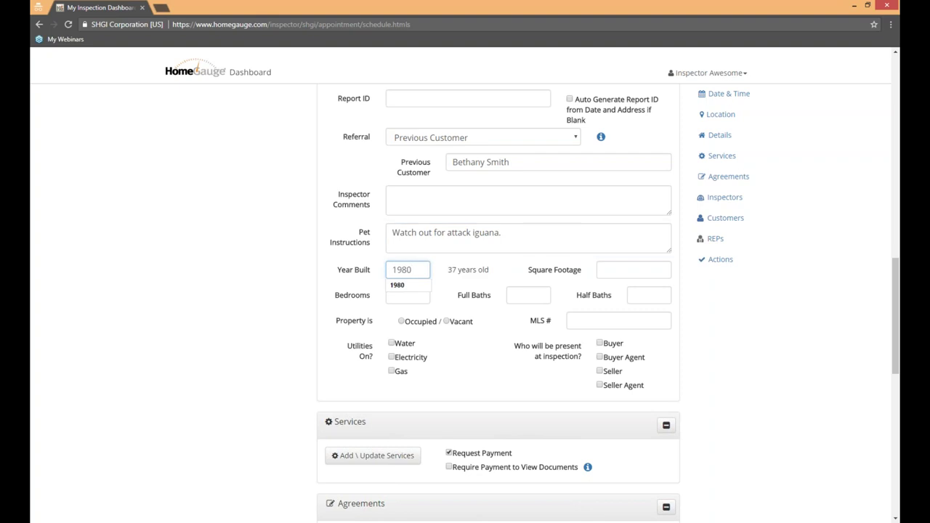
pyautogui.press('Tab')
pyautogui.write('2345')
# Step: Set 4 bedrooms, 2 full baths and MLS number 123456
pyautogui.click(426, 299)
pyautogui.write('4')
pyautogui.press('Tab')
pyautogui.write('2')
pyautogui.click(583, 318)
pyautogui.write('123456')
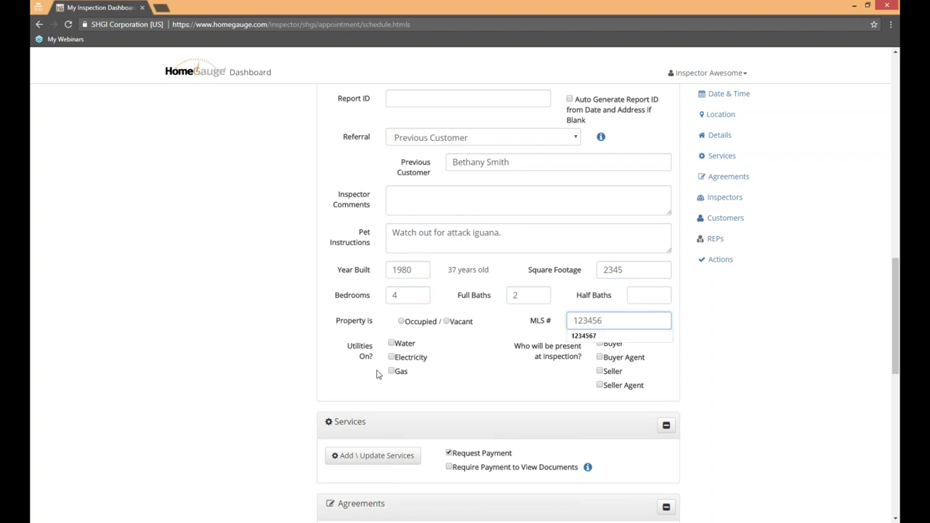
# Step: Mark the property occupied with water, electricity and gas on, and the buyer present
pyautogui.click(402, 321)
pyautogui.click(392, 343)
pyautogui.click(391, 357)
pyautogui.click(391, 370)
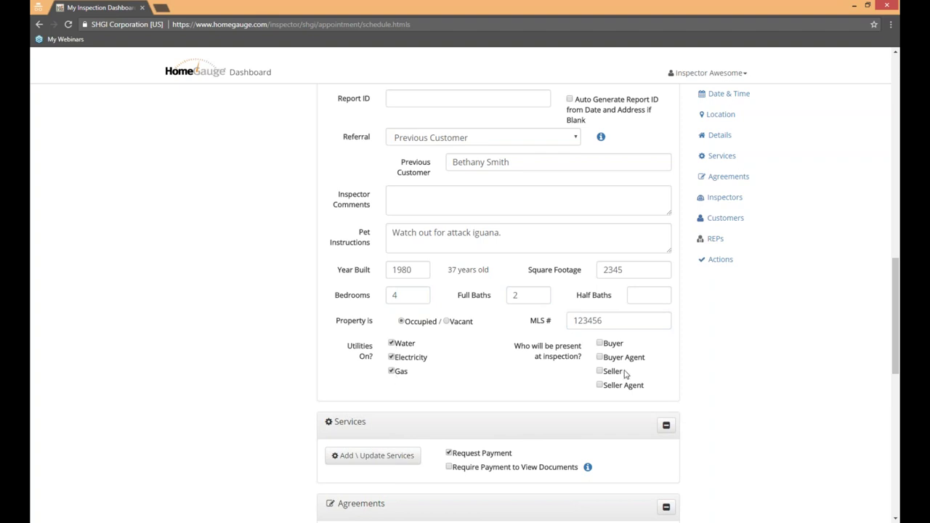
pyautogui.click(600, 344)
pyautogui.scroll(3, 729, 361)
pyautogui.scroll(-2, 730, 361)
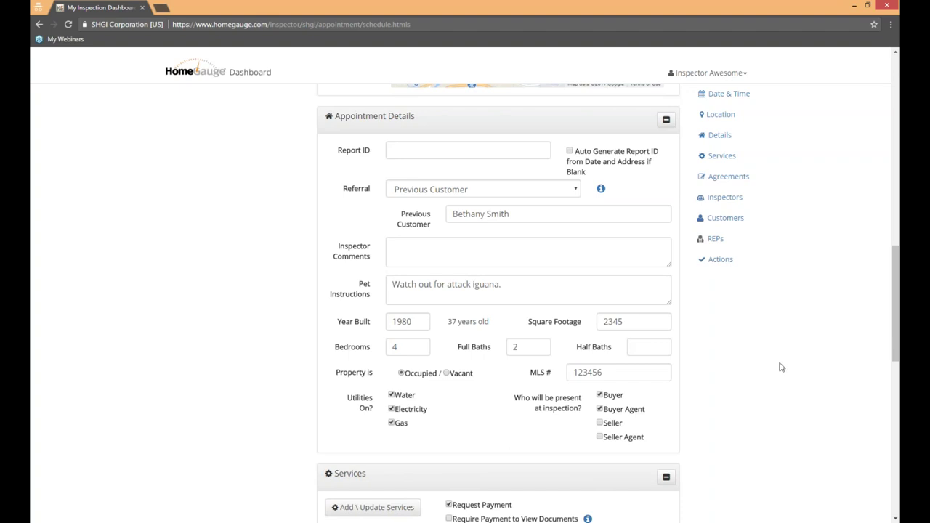
# Step: Alongside Request Payment, tick Require Payment to View Documents in the Services section
pyautogui.scroll(-2, 752, 354)
pyautogui.scroll(-2, 752, 354)
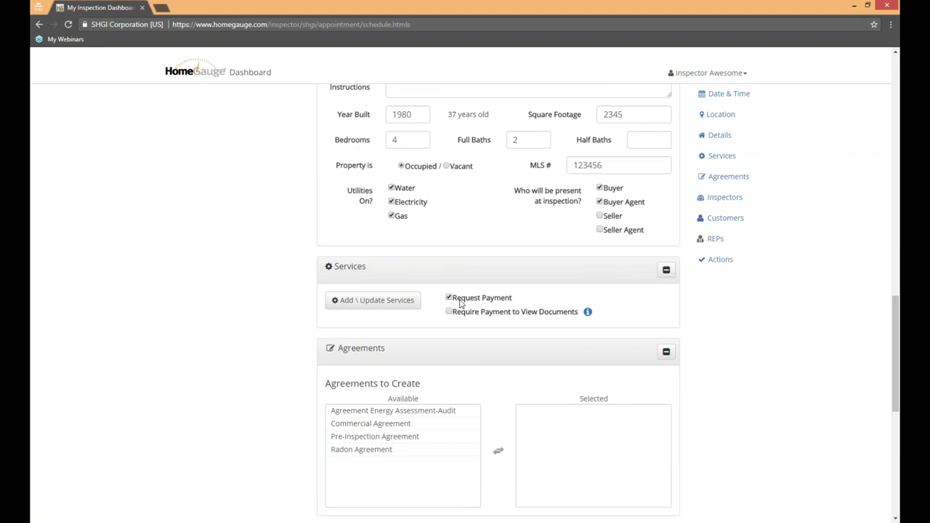
pyautogui.moveTo(522, 301); pyautogui.dragTo(430, 298)
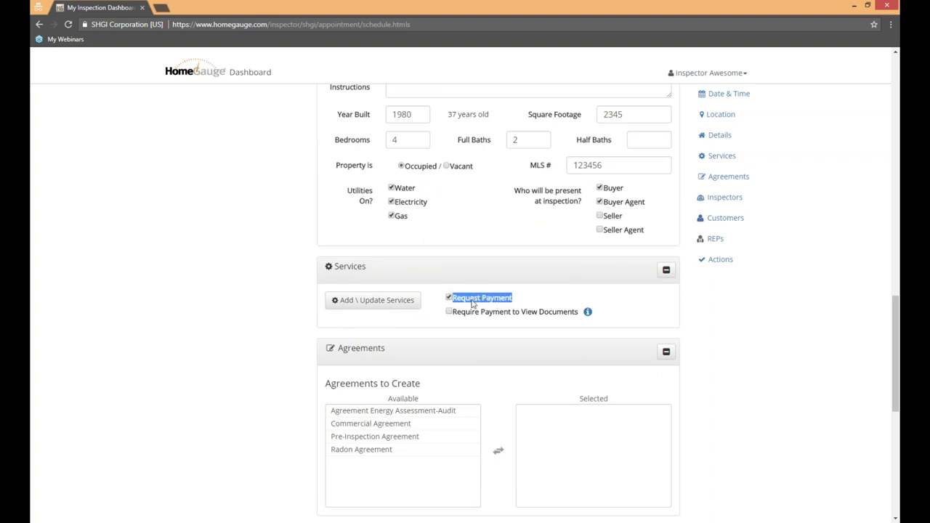
pyautogui.click(579, 312)
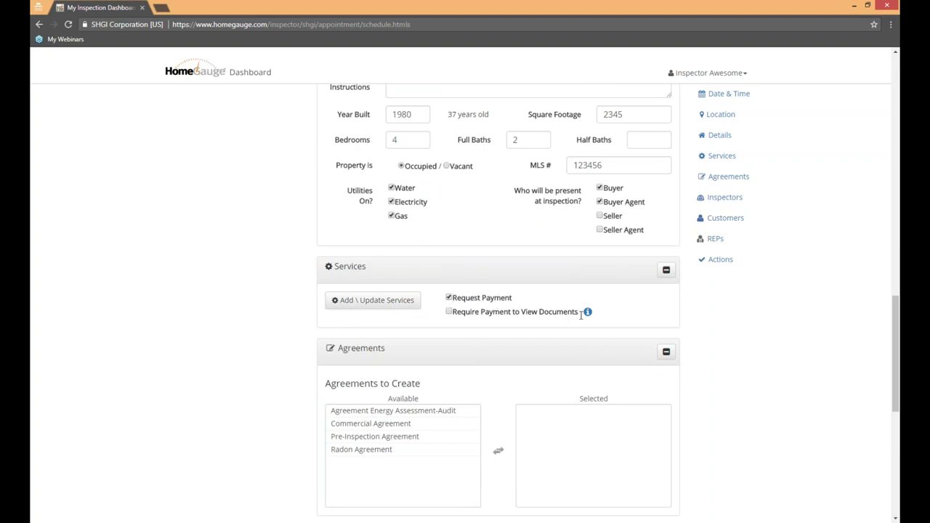
pyautogui.moveTo(579, 312); pyautogui.dragTo(448, 313)
pyautogui.click(531, 305)
pyautogui.click(449, 312)
# Step: Add the 2,000 - 2,500 sq. ft. inspection, Radon Test and Repeat Customer Discount, totalling $480.00
pyautogui.click(370, 305)
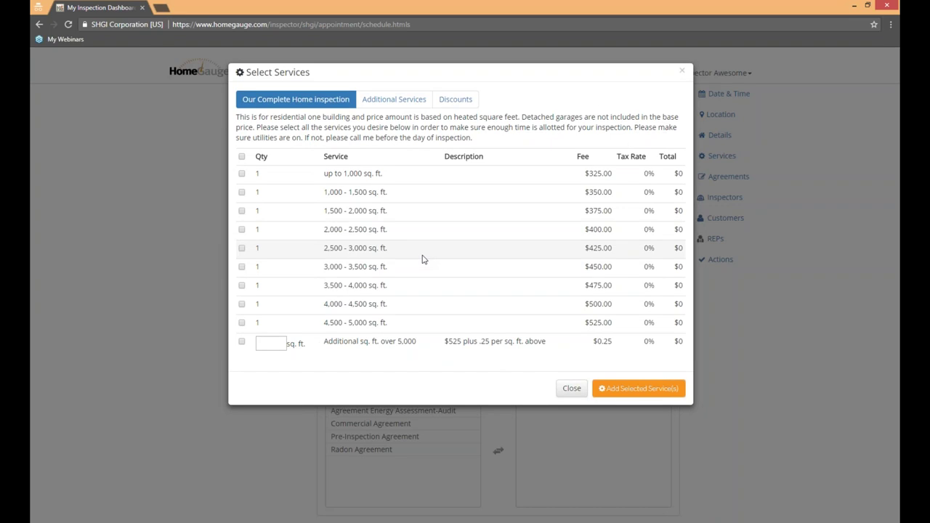
pyautogui.moveTo(549, 69); pyautogui.dragTo(623, 191)
pyautogui.click(269, 210)
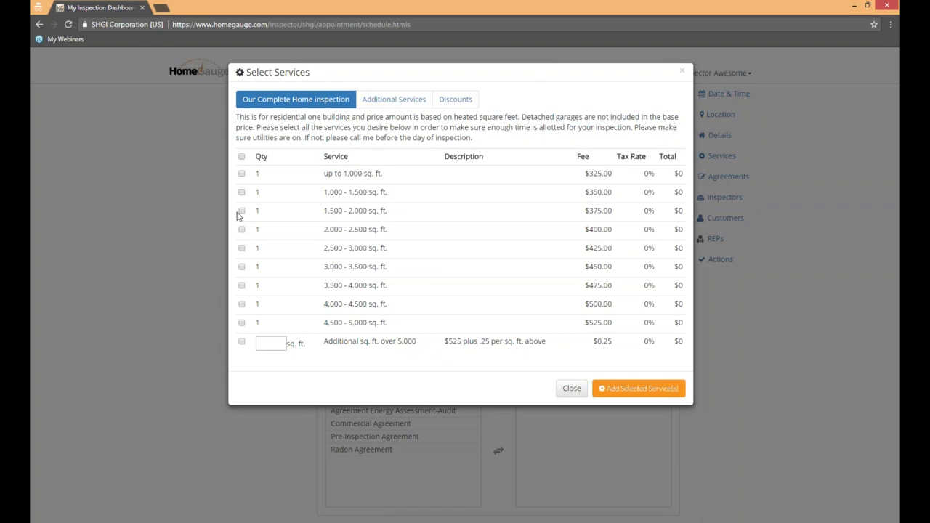
pyautogui.click(241, 230)
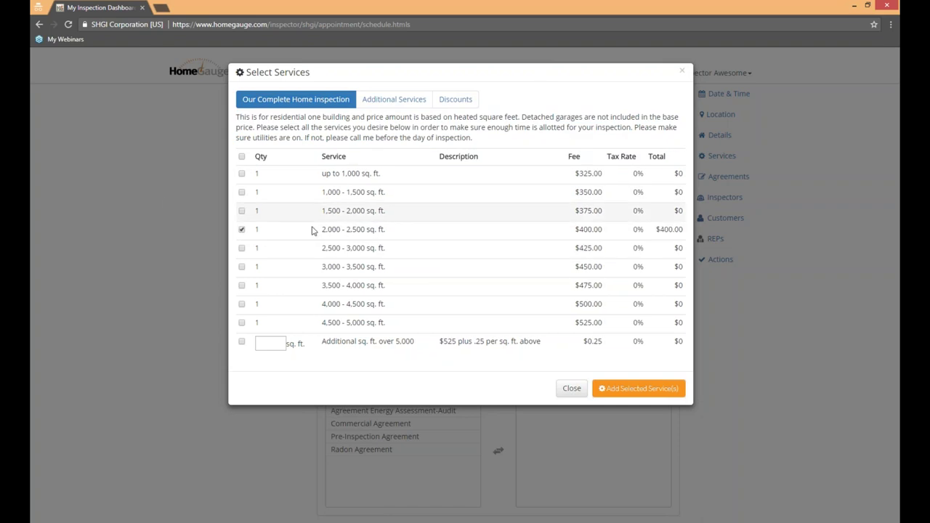
pyautogui.click(398, 102)
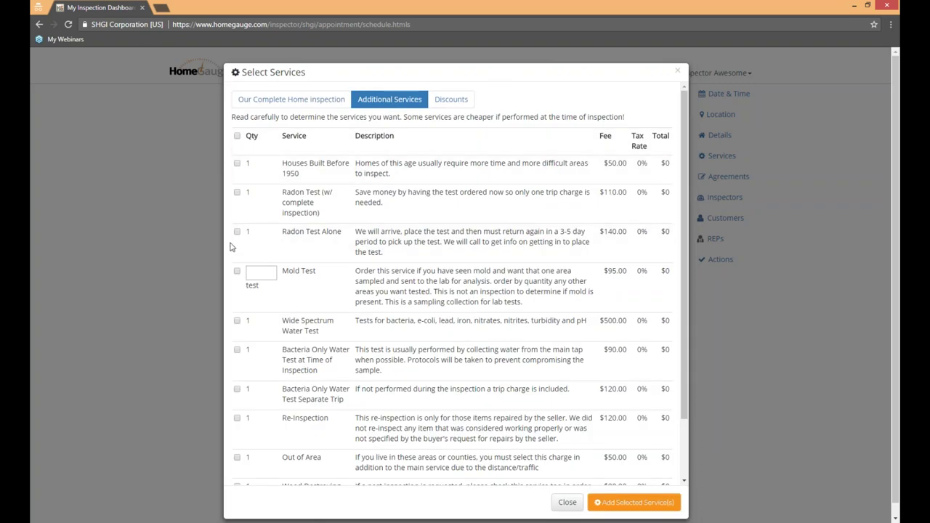
pyautogui.click(324, 217)
pyautogui.click(451, 99)
pyautogui.click(241, 171)
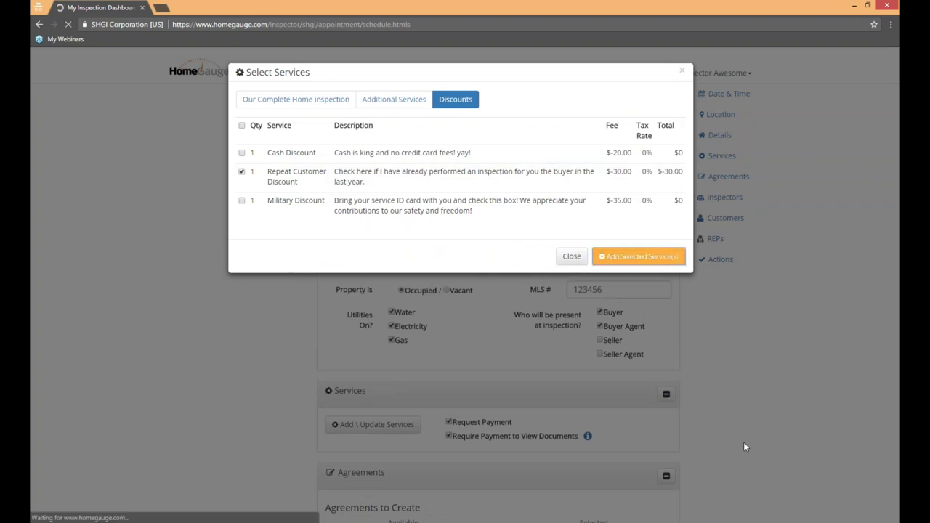
pyautogui.click(748, 420)
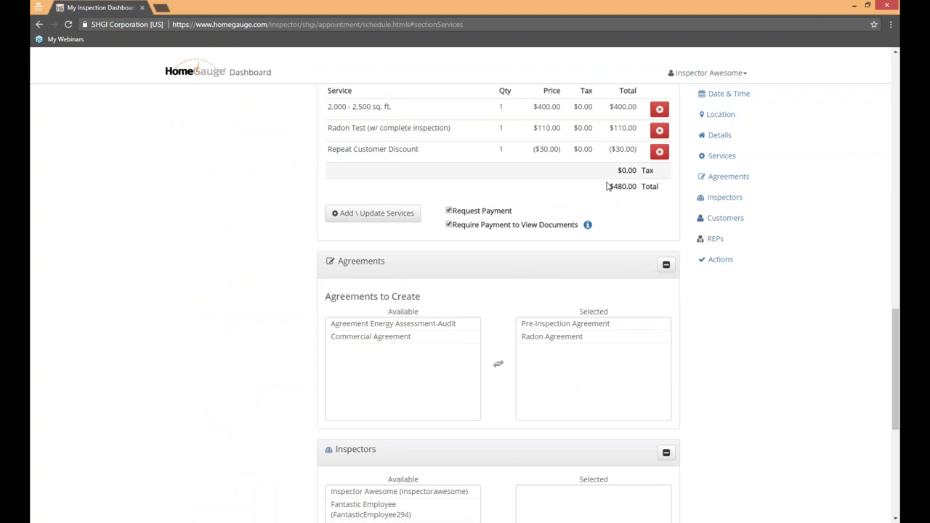
pyautogui.moveTo(606, 187); pyautogui.dragTo(638, 186)
pyautogui.click(741, 349)
pyautogui.scroll(2, 377, 247)
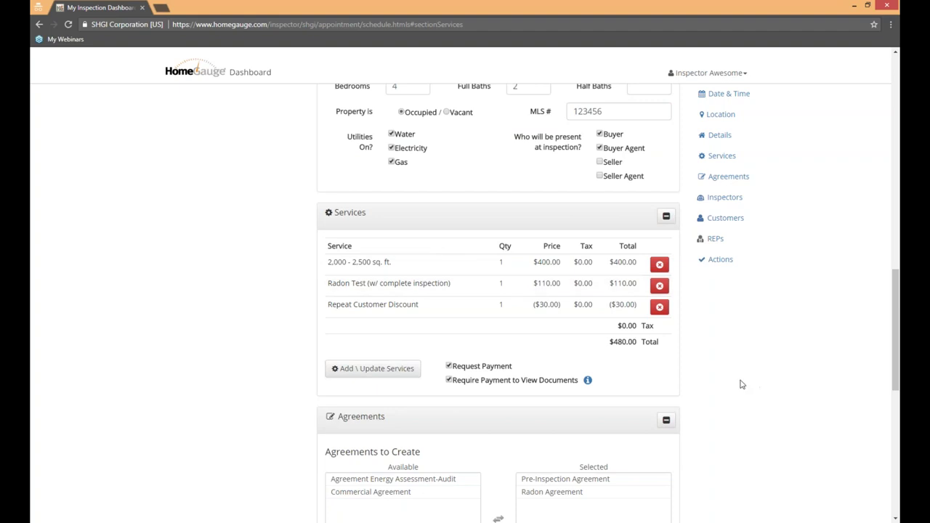
pyautogui.scroll(-3, 728, 338)
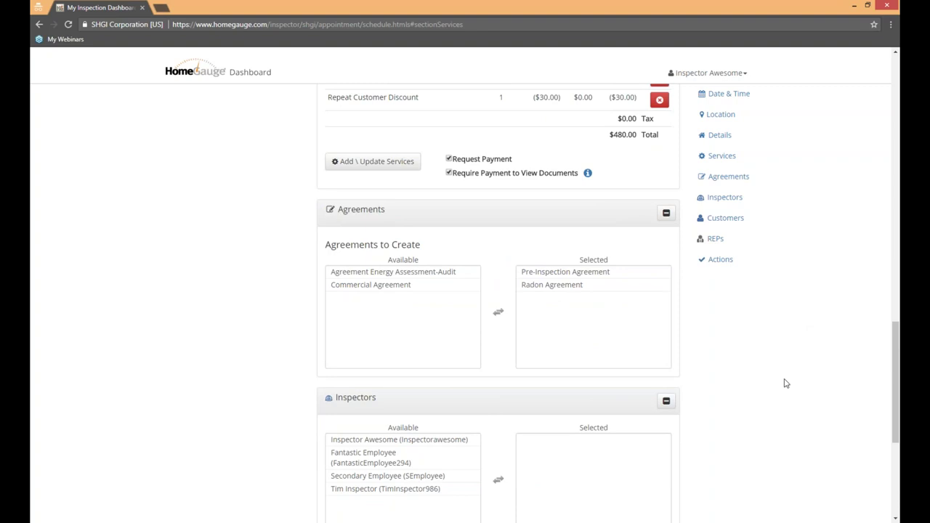
pyautogui.scroll(2, 779, 379)
pyautogui.scroll(-1, 780, 379)
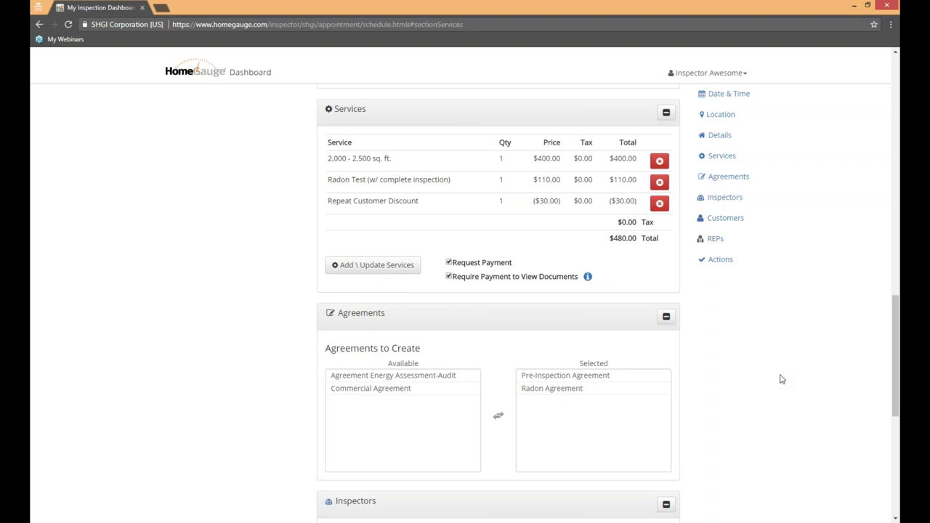
pyautogui.click(600, 389)
pyautogui.doubleClick(592, 377)
pyautogui.click(354, 401)
pyautogui.doubleClick(352, 402)
pyautogui.click(352, 401)
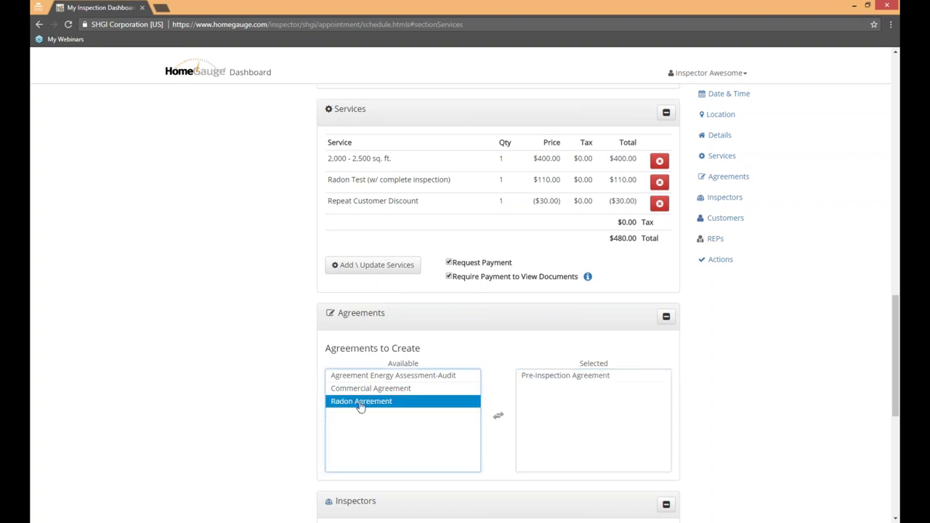
pyautogui.click(497, 415)
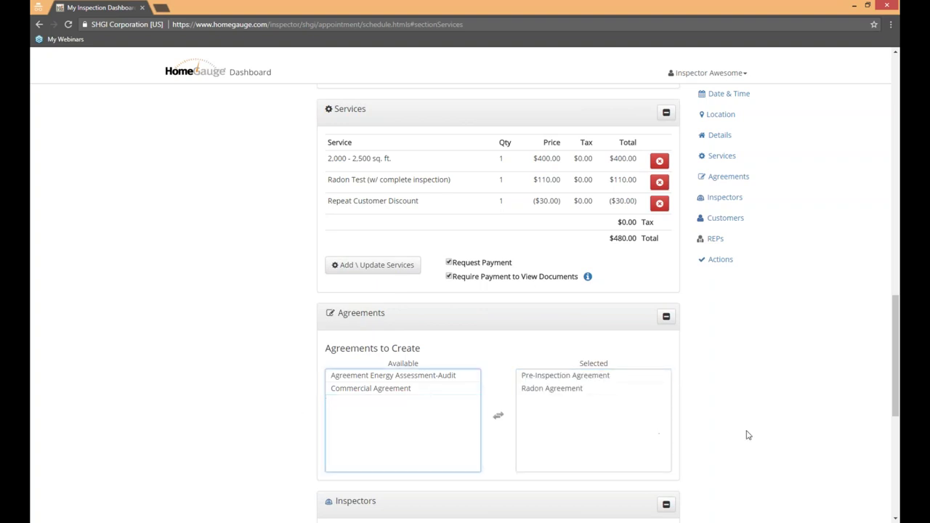
pyautogui.click(746, 384)
pyautogui.scroll(-2, 746, 383)
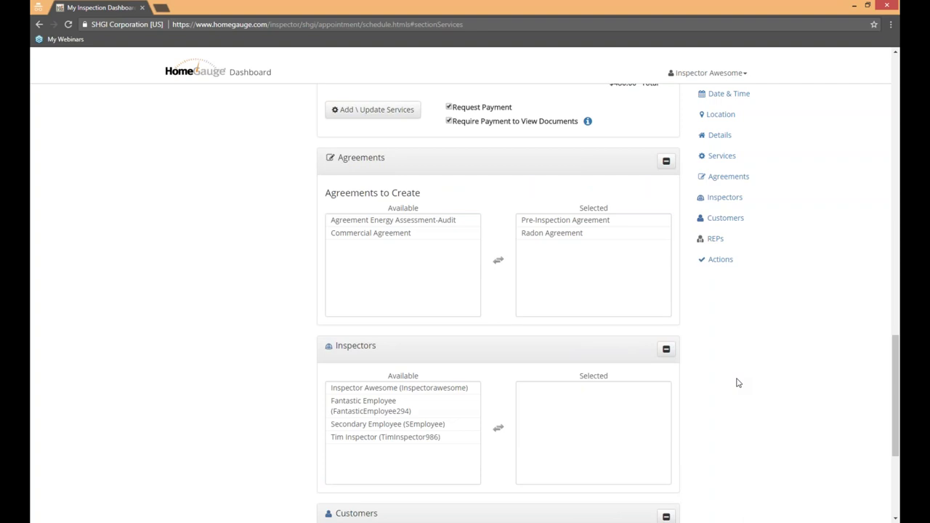
# Step: Move the account's own inspector and a second employee from Available to Selected inspectors
pyautogui.scroll(-2, 732, 373)
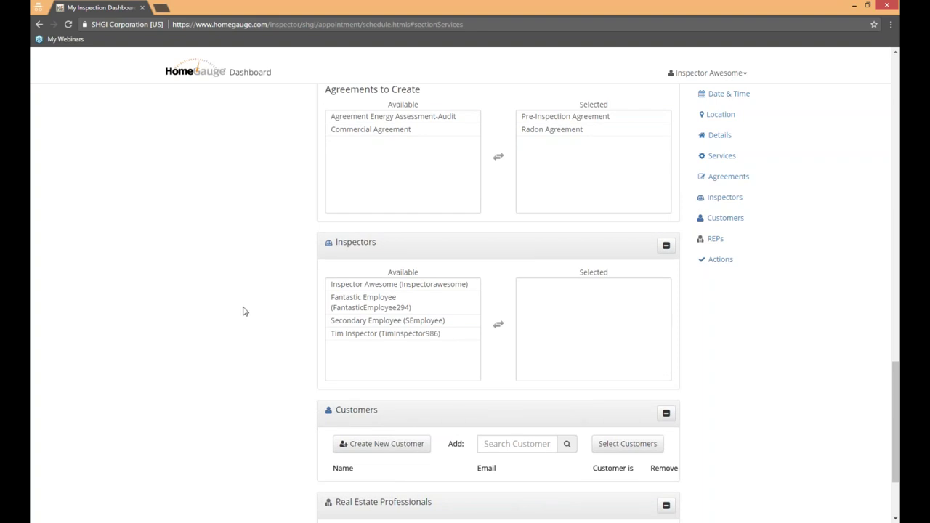
pyautogui.click(517, 443)
pyautogui.click(716, 313)
pyautogui.click(372, 296)
pyautogui.doubleClick(399, 284)
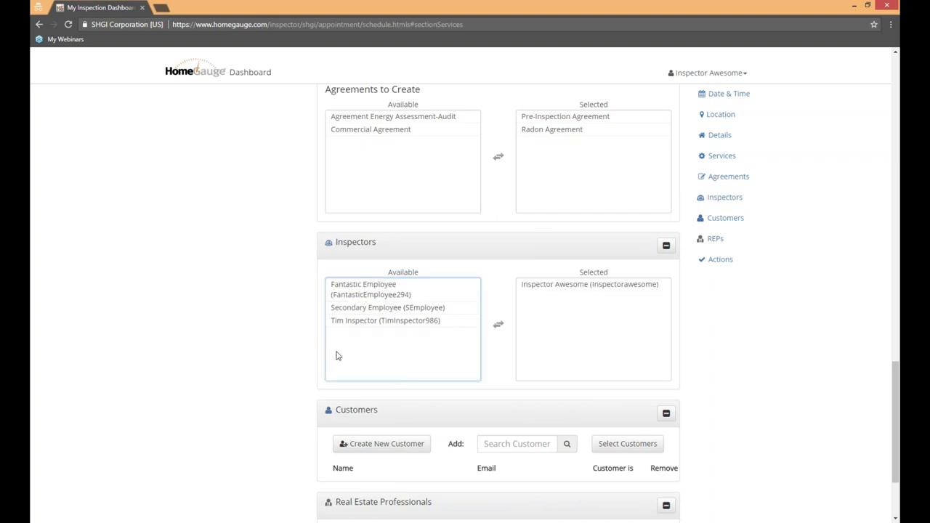
pyautogui.click(347, 294)
pyautogui.doubleClick(438, 290)
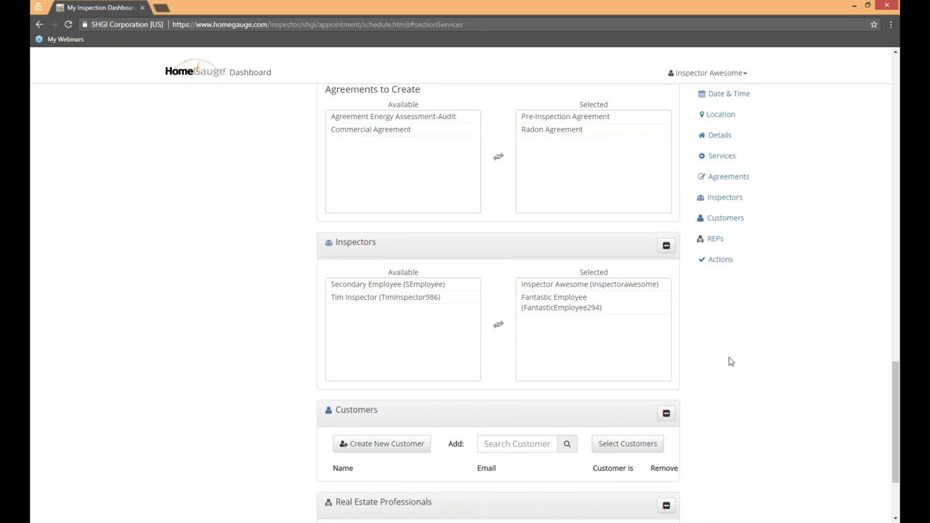
pyautogui.scroll(-1, 732, 360)
pyautogui.scroll(-3, 732, 361)
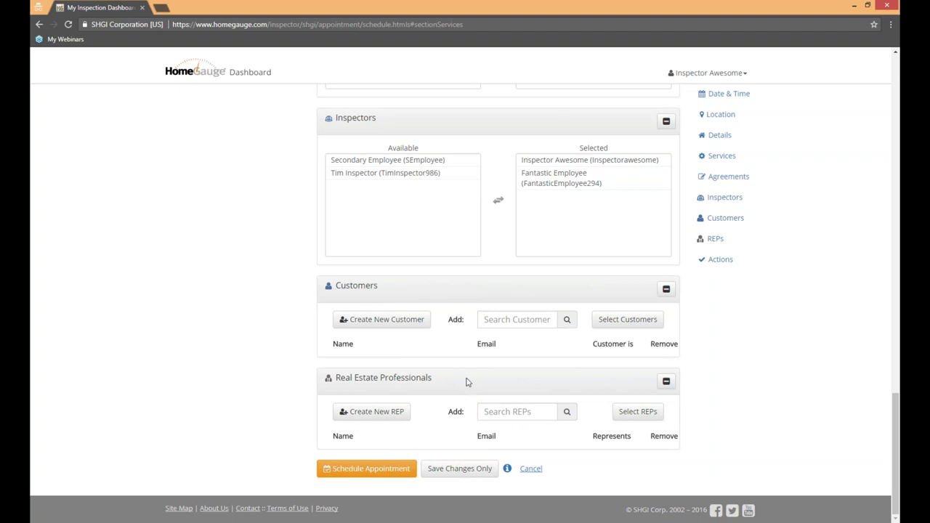
# Step: Try the new customer form, close it without saving, and go to Search Customers instead
pyautogui.click(398, 322)
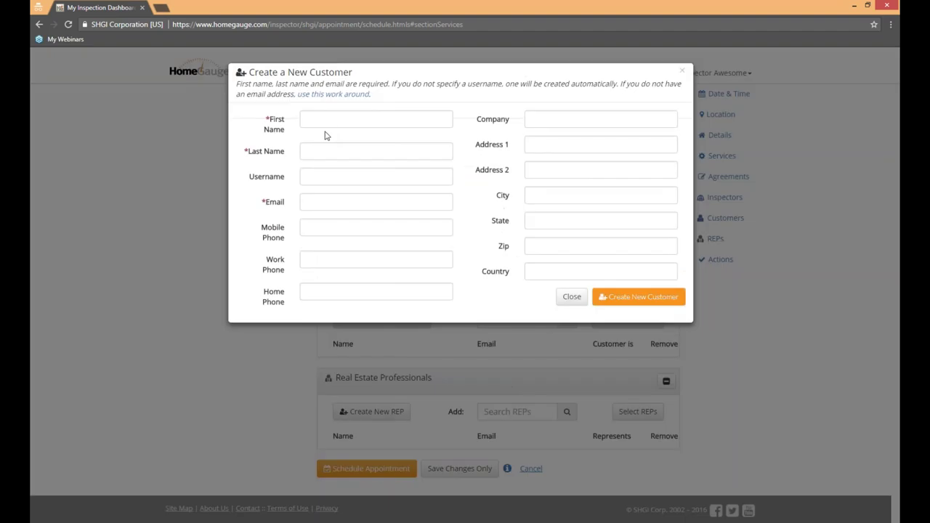
pyautogui.click(330, 121)
pyautogui.press('Tab')
pyautogui.click(311, 202)
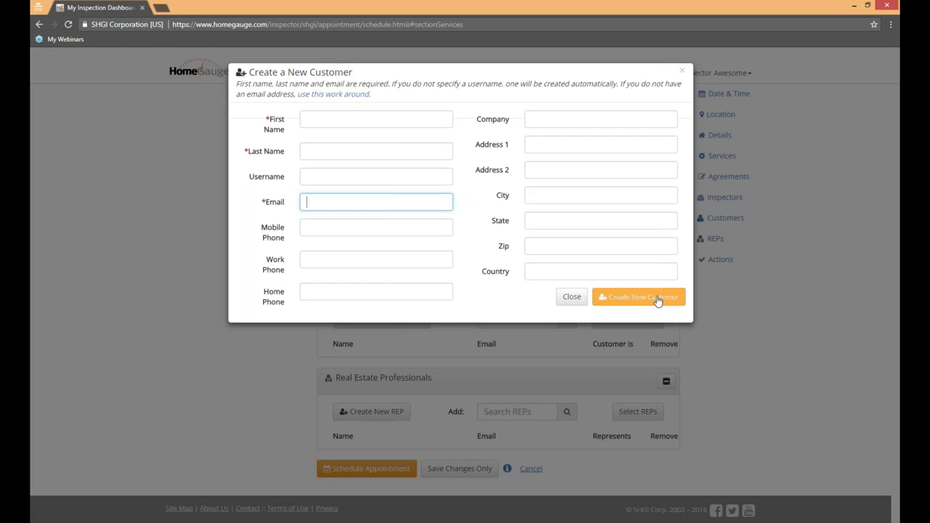
pyautogui.click(571, 301)
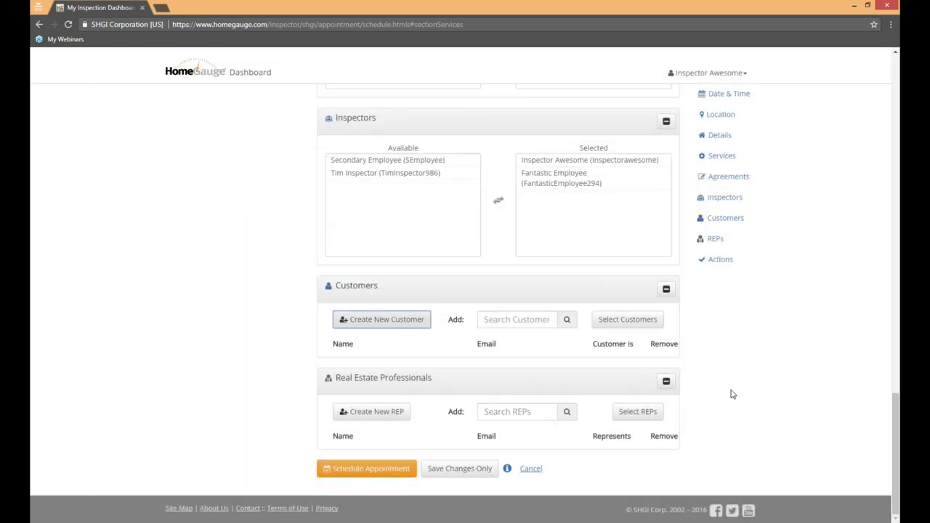
pyautogui.click(541, 320)
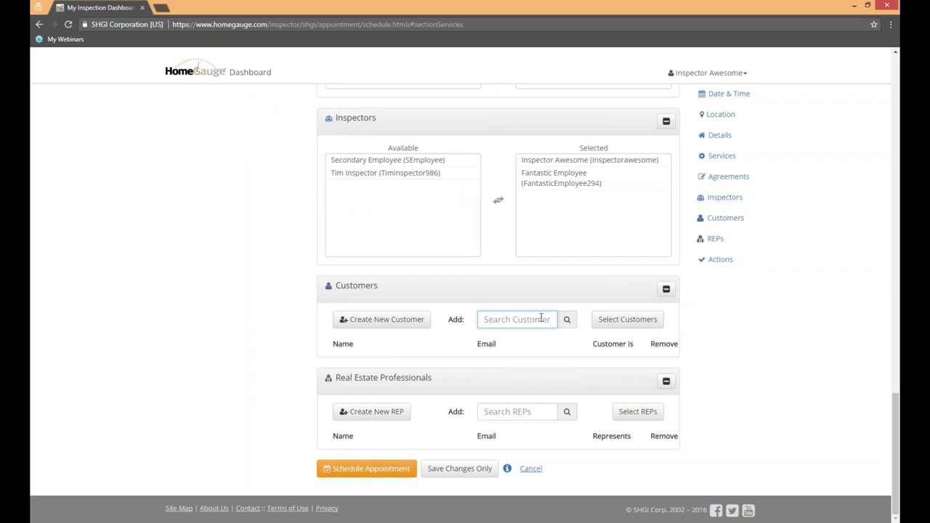
# Step: Add the customer found by 'fabu' and the first Smith from the S list, marking the first as Seller
pyautogui.write('fabu')
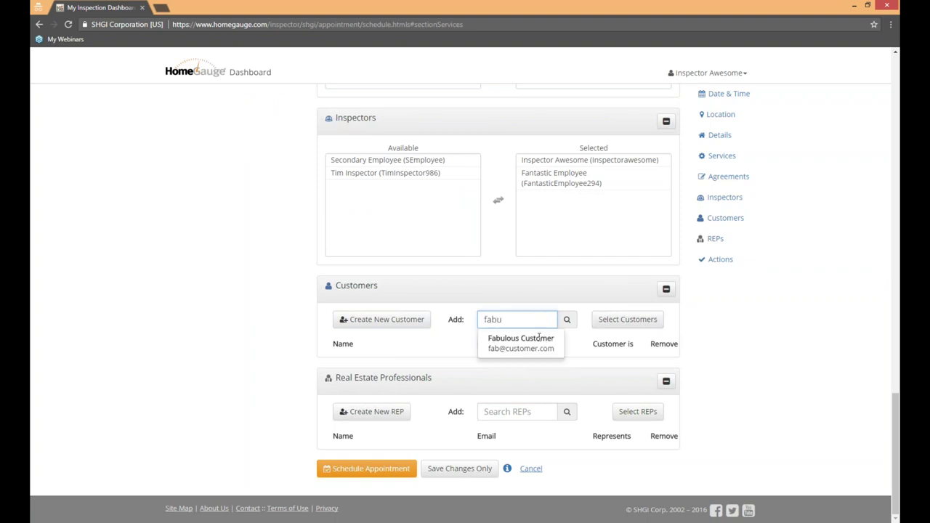
pyautogui.click(537, 341)
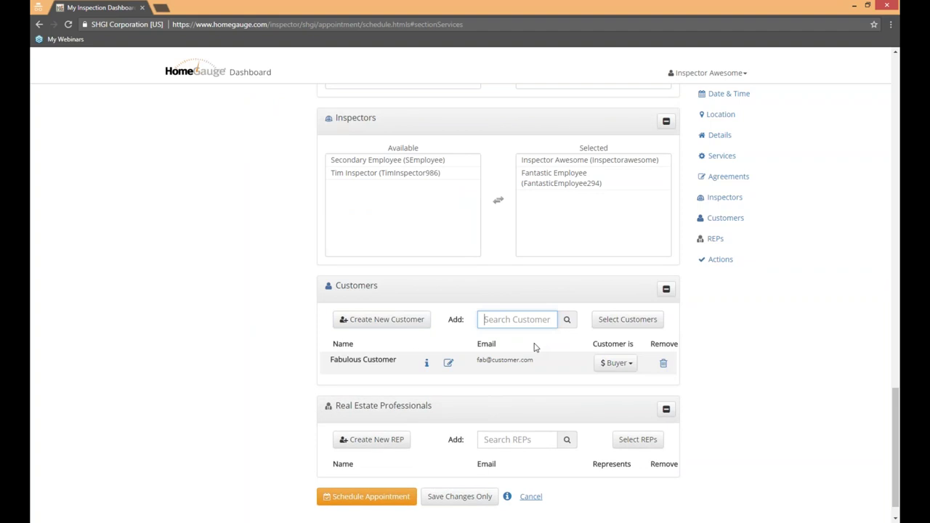
pyautogui.click(629, 320)
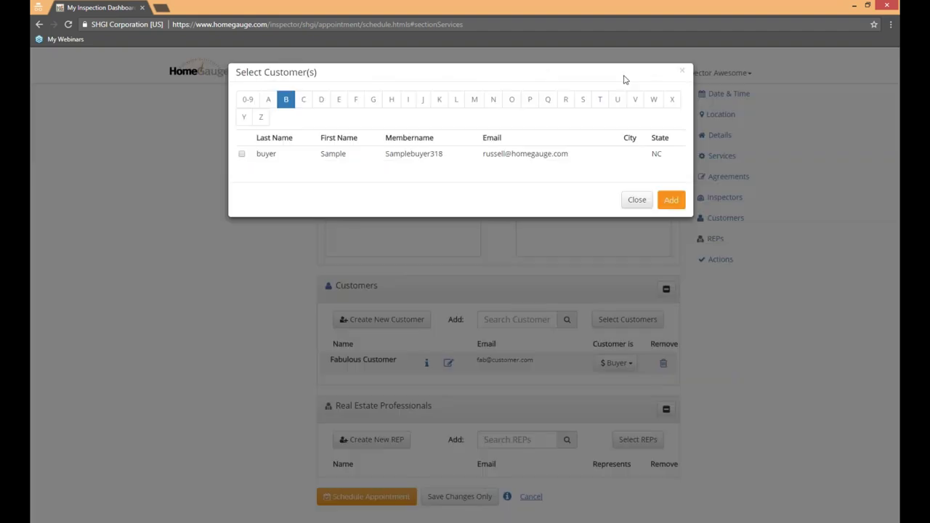
pyautogui.click(583, 99)
pyautogui.click(600, 100)
pyautogui.click(582, 100)
pyautogui.click(330, 154)
pyautogui.click(670, 237)
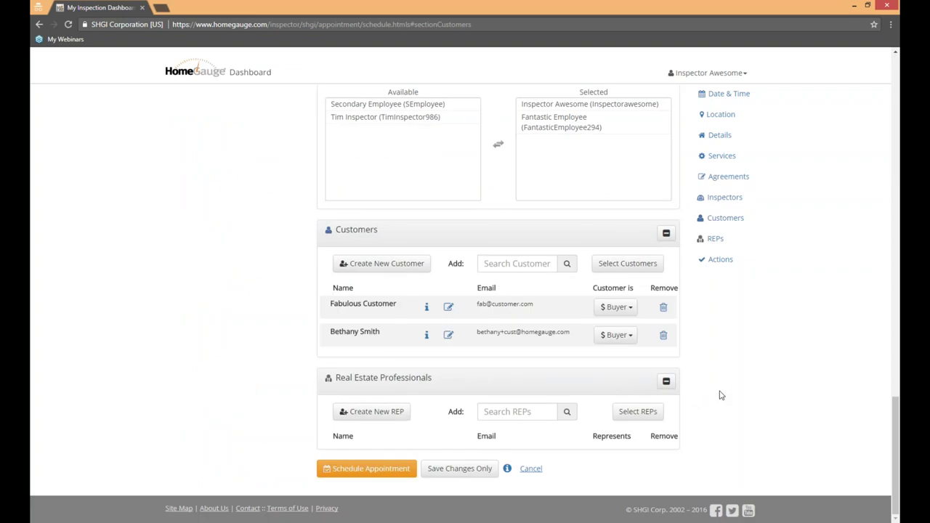
pyautogui.click(615, 306)
pyautogui.click(616, 343)
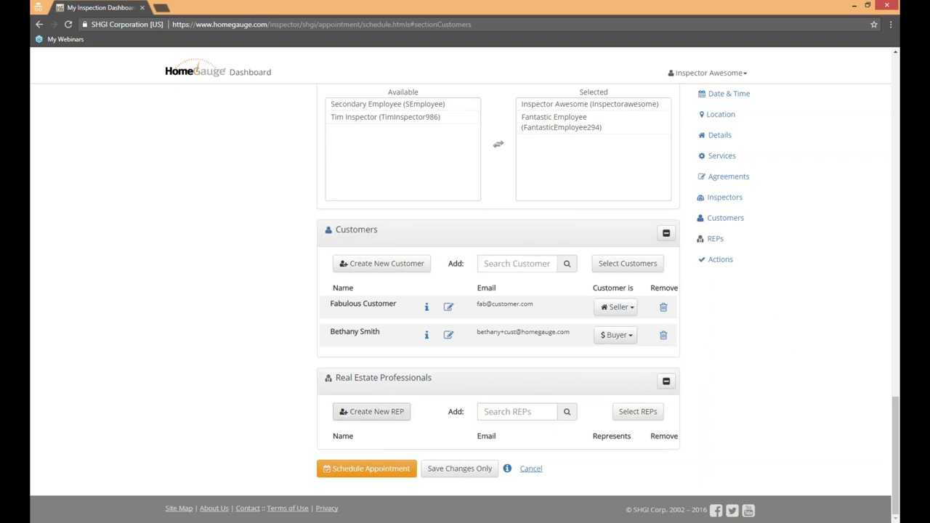
pyautogui.click(354, 418)
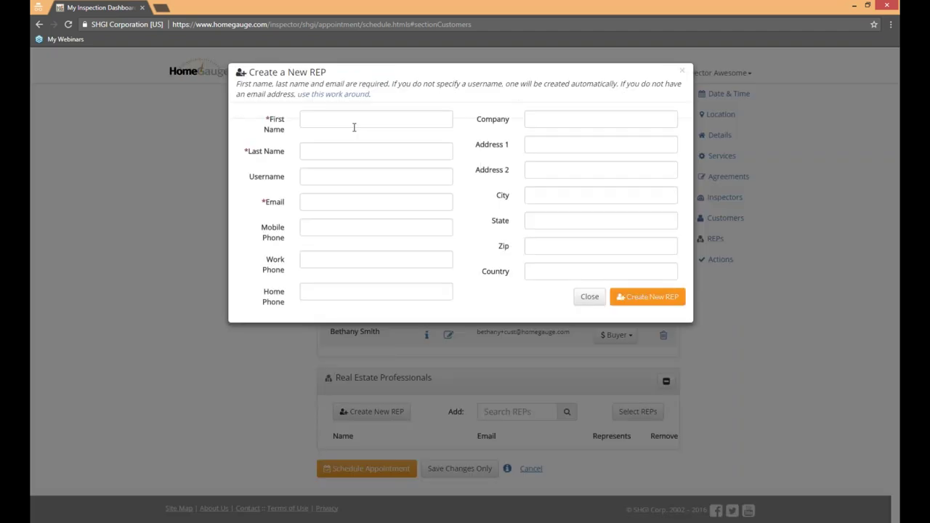
pyautogui.click(356, 122)
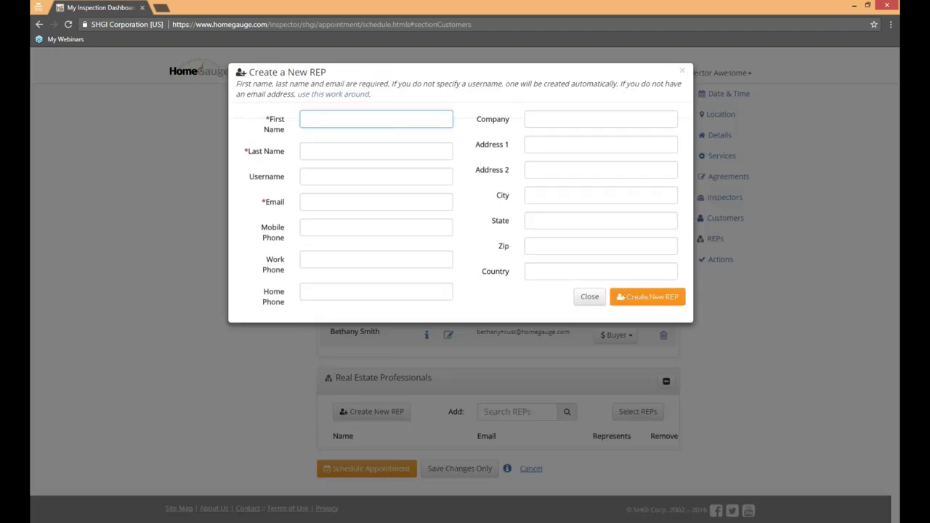
pyautogui.press('Tab')
pyautogui.click(318, 199)
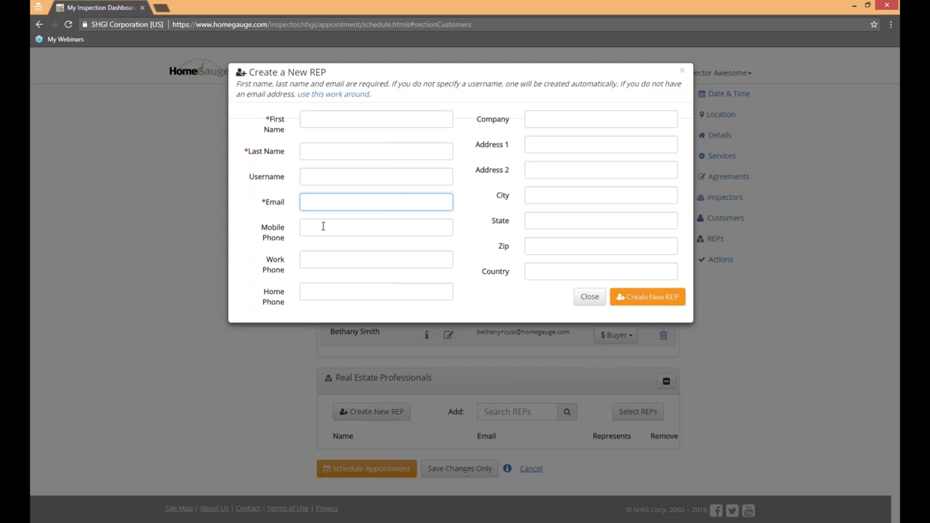
pyautogui.click(327, 226)
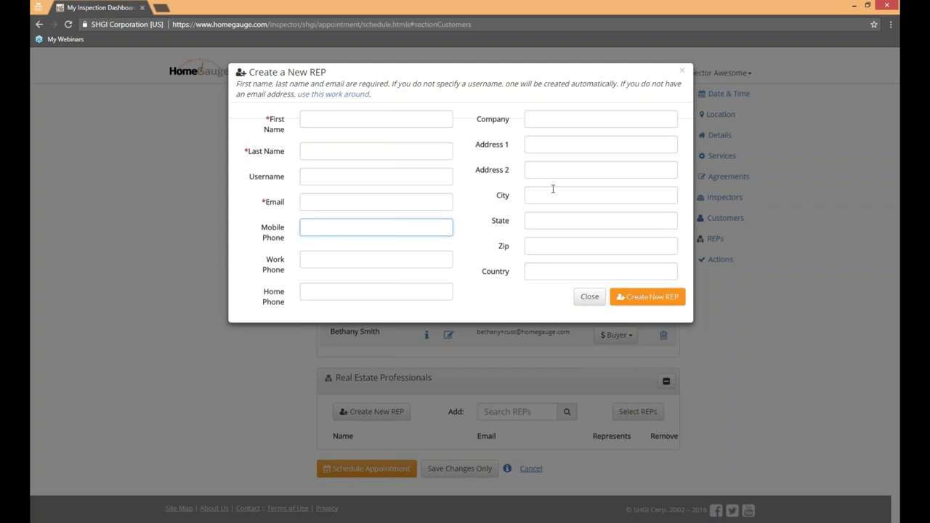
pyautogui.click(589, 297)
pyautogui.click(527, 411)
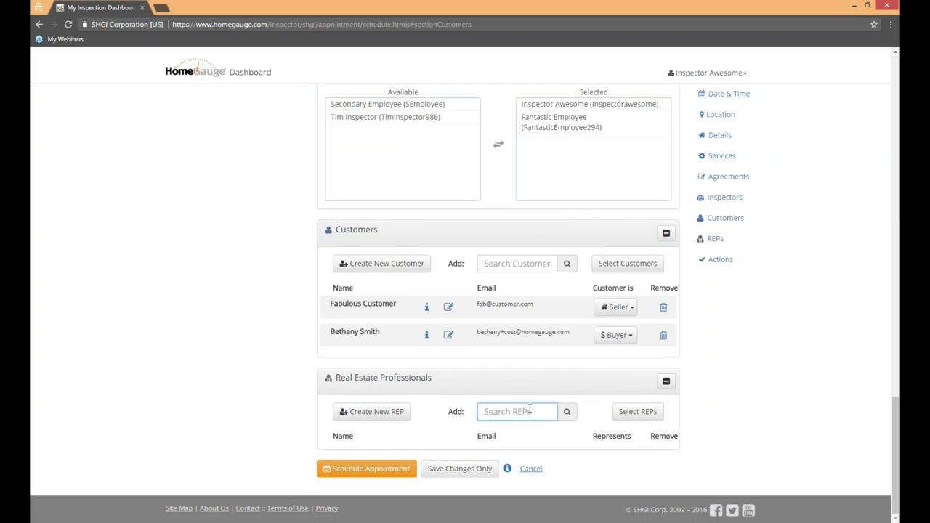
# Step: Attach the realtor found by searching 'excell' to the appointment as the Buyer's agent
pyautogui.write('excell')
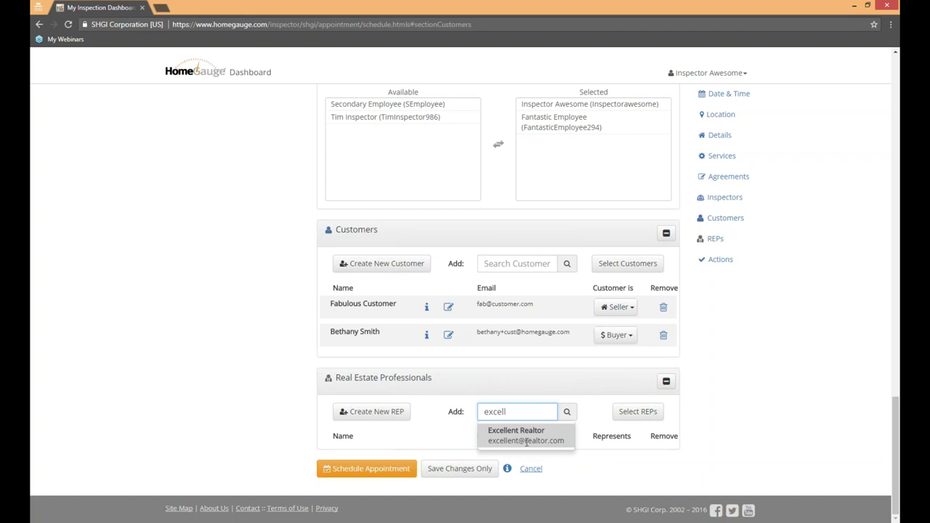
pyautogui.click(525, 436)
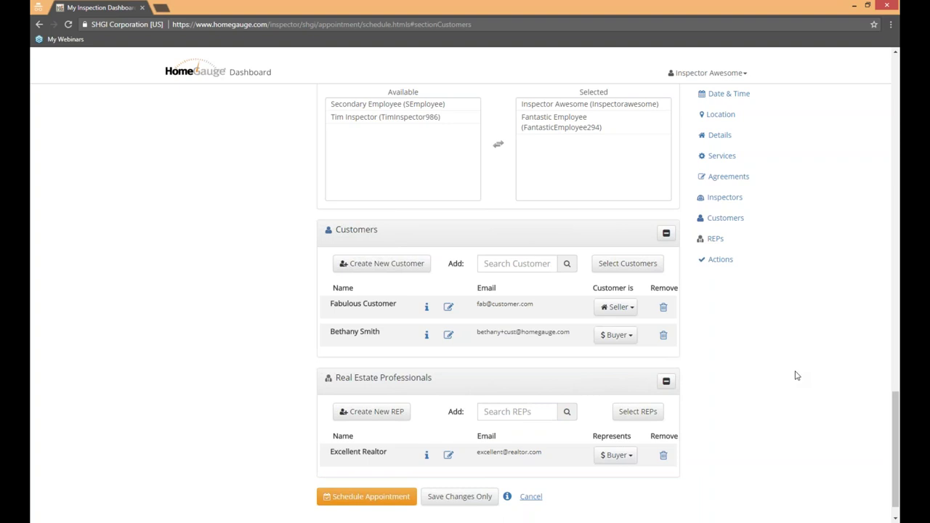
pyautogui.scroll(15, 786, 395)
pyautogui.scroll(-7, 785, 393)
pyautogui.scroll(-7, 784, 394)
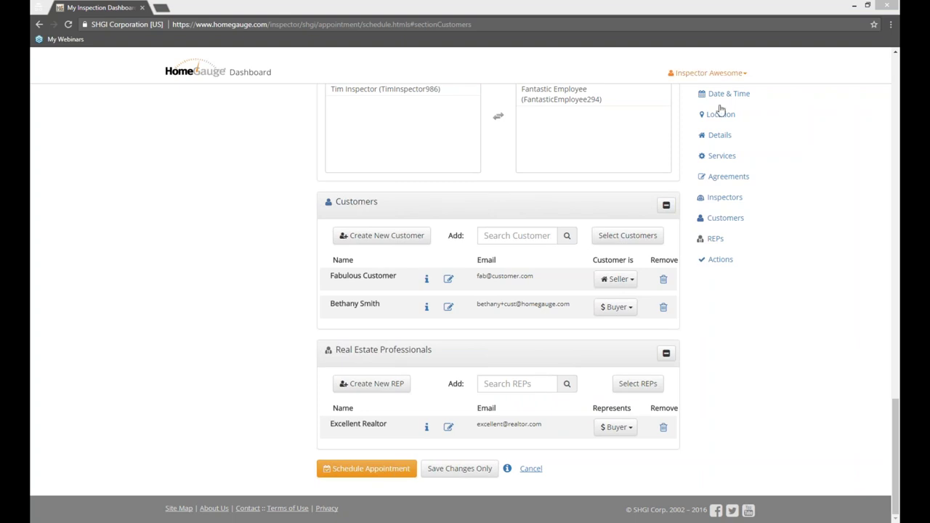
pyautogui.scroll(8, 740, 353)
pyautogui.scroll(10, 741, 353)
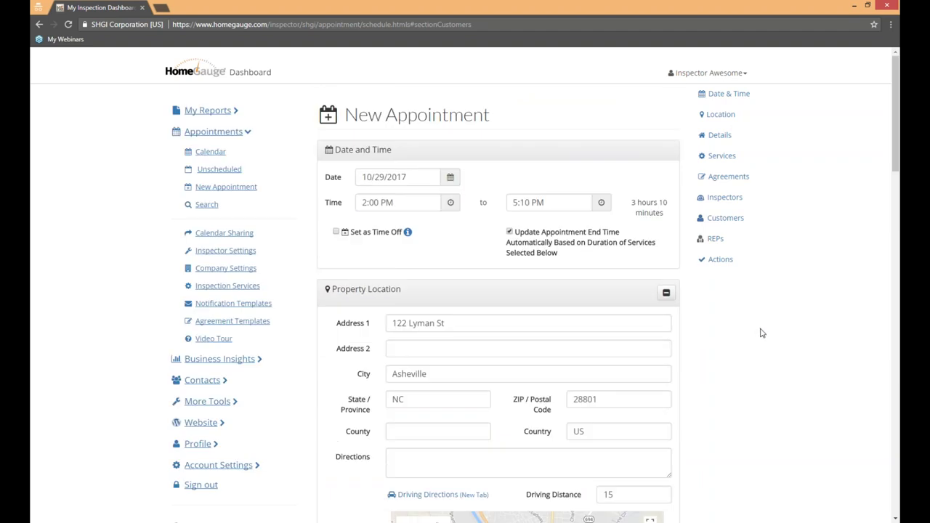
# Step: Review the full New Appointment form and submit it with Schedule Appointment
pyautogui.scroll(-13, 760, 332)
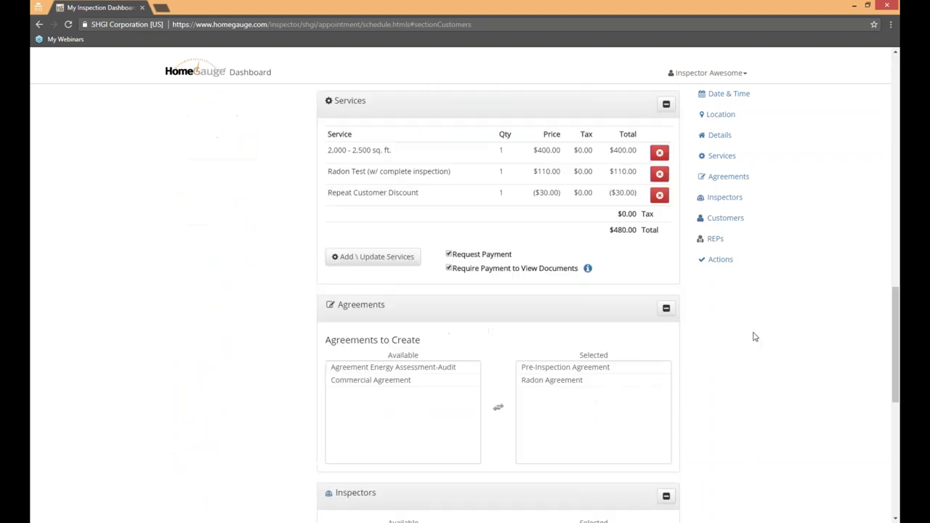
pyautogui.scroll(-5, 755, 337)
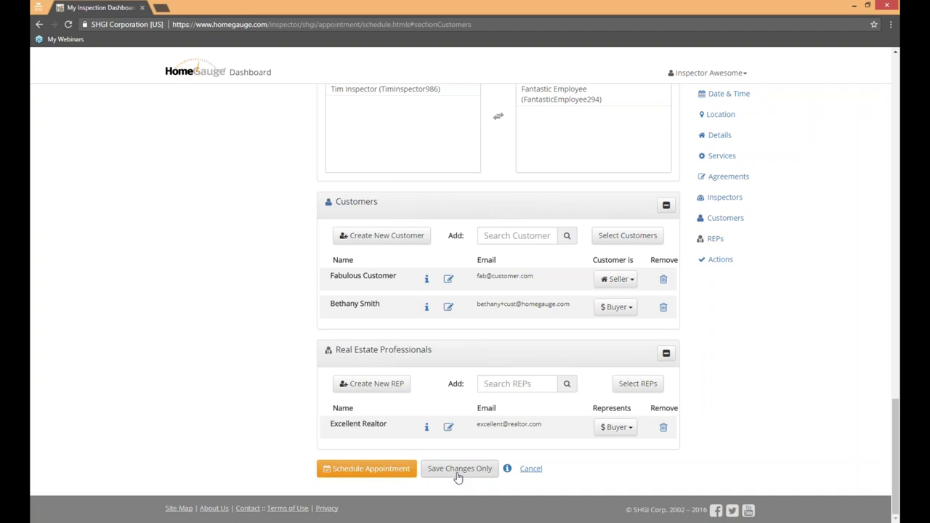
pyautogui.click(377, 474)
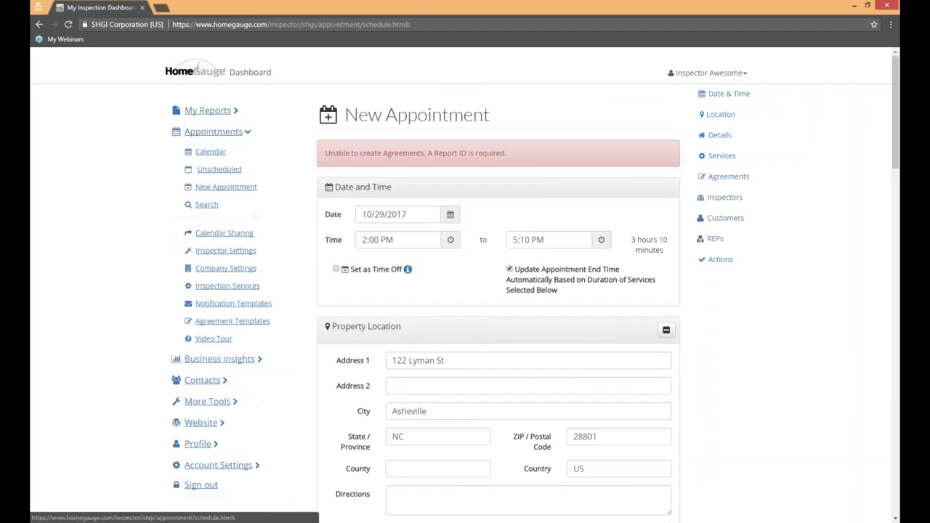
# Step: Enable Auto Generate Report ID and submit the appointment for scheduling again
pyautogui.scroll(-9, 729, 328)
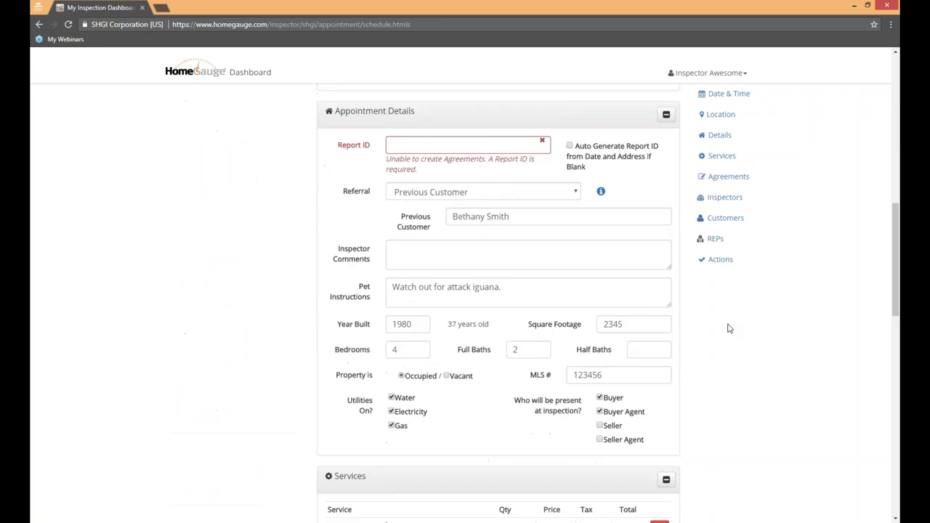
pyautogui.click(571, 146)
pyautogui.scroll(-8, 709, 392)
pyautogui.scroll(-2, 743, 389)
pyautogui.scroll(12, 743, 389)
pyautogui.scroll(4, 743, 388)
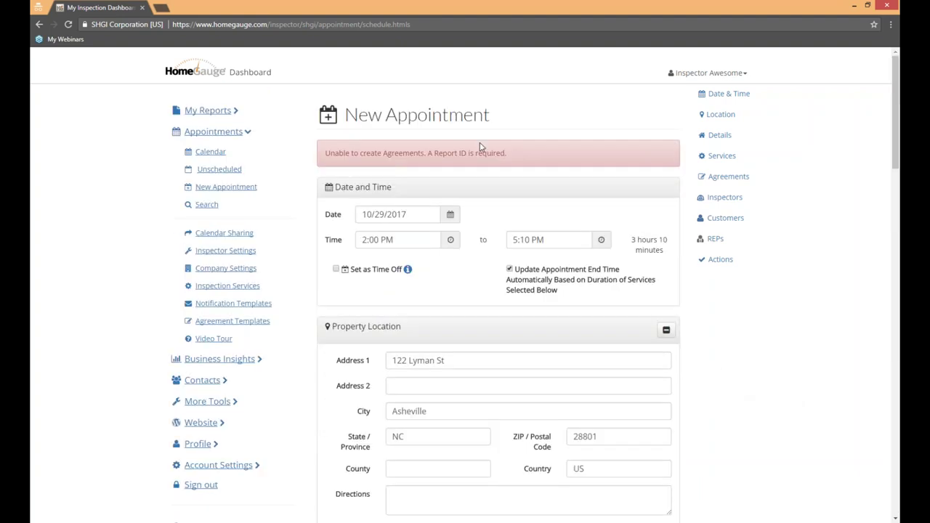
pyautogui.moveTo(542, 157); pyautogui.dragTo(327, 154)
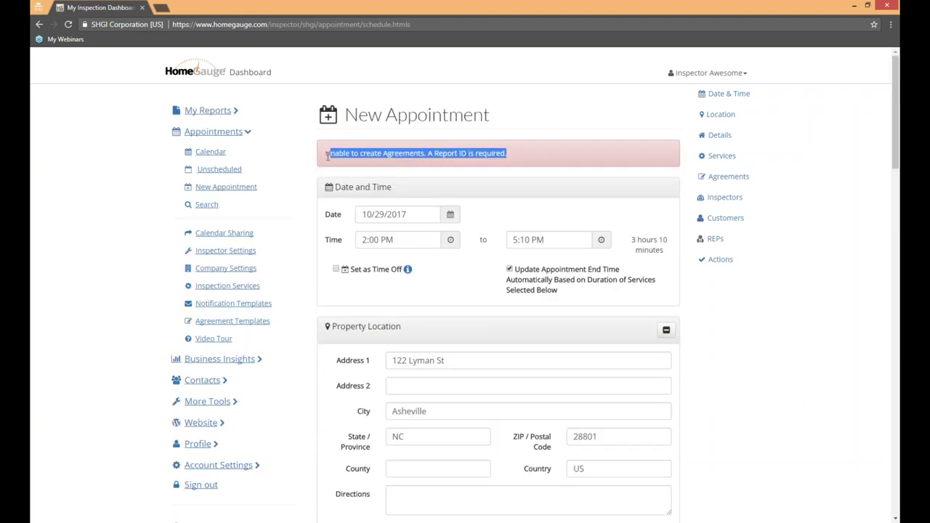
pyautogui.click(757, 372)
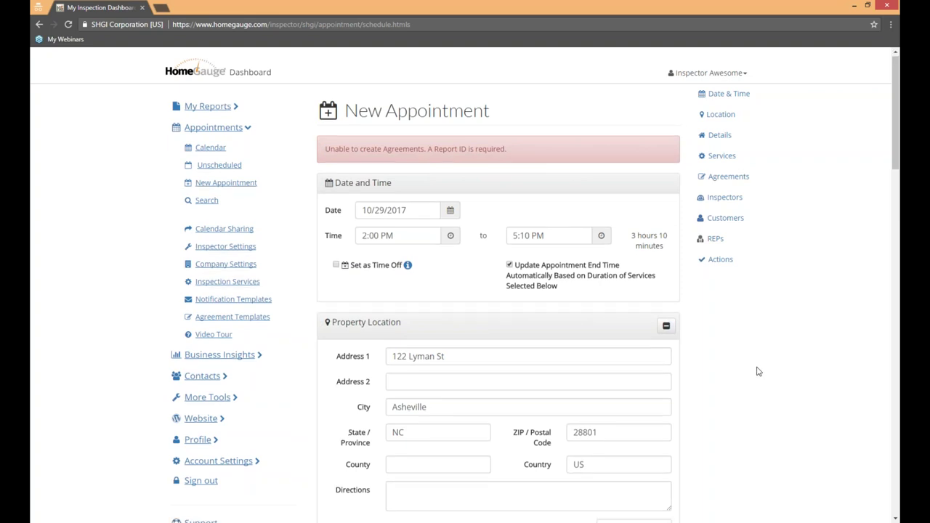
pyautogui.scroll(-15, 755, 371)
pyautogui.click(352, 478)
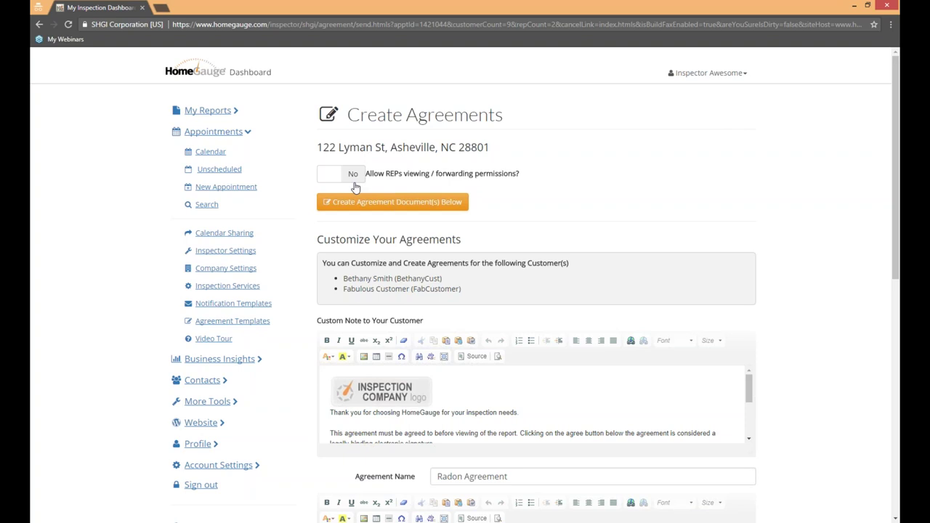
# Step: Toggle the REP view/forward permission on and back off, then enlarge the customer note editor
pyautogui.click(353, 177)
pyautogui.click(342, 174)
pyautogui.scroll(-3, 824, 189)
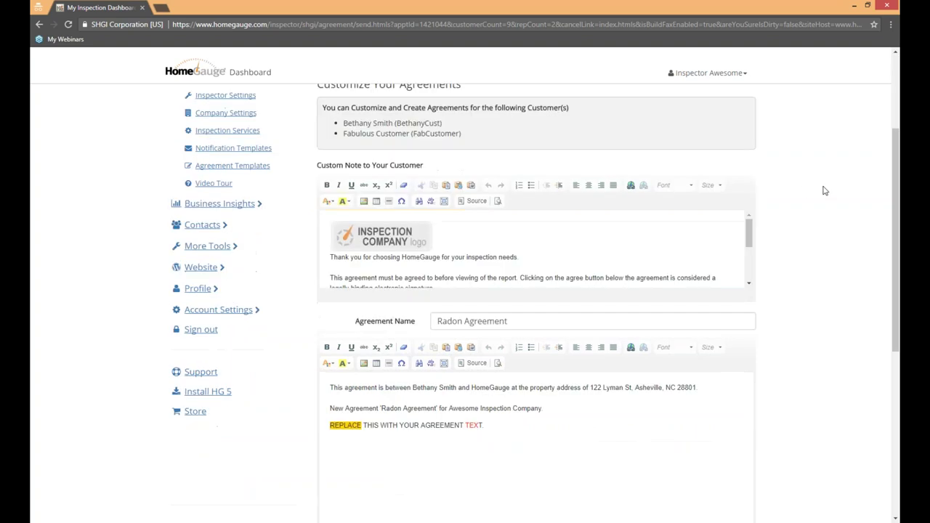
pyautogui.moveTo(749, 178)
pyautogui.mouseDown()
pyautogui.moveTo(750, 186)
pyautogui.moveTo(751, 177)
pyautogui.mouseUp()
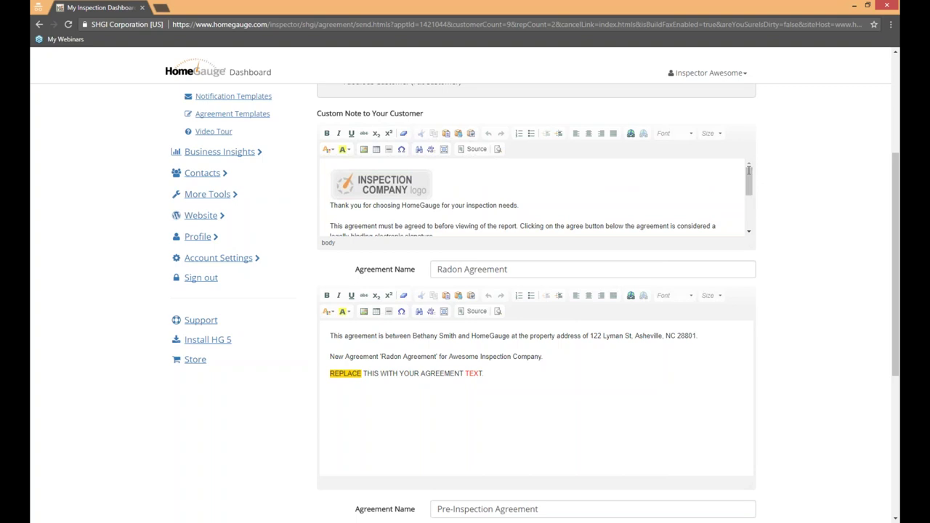
pyautogui.moveTo(749, 181); pyautogui.dragTo(754, 197)
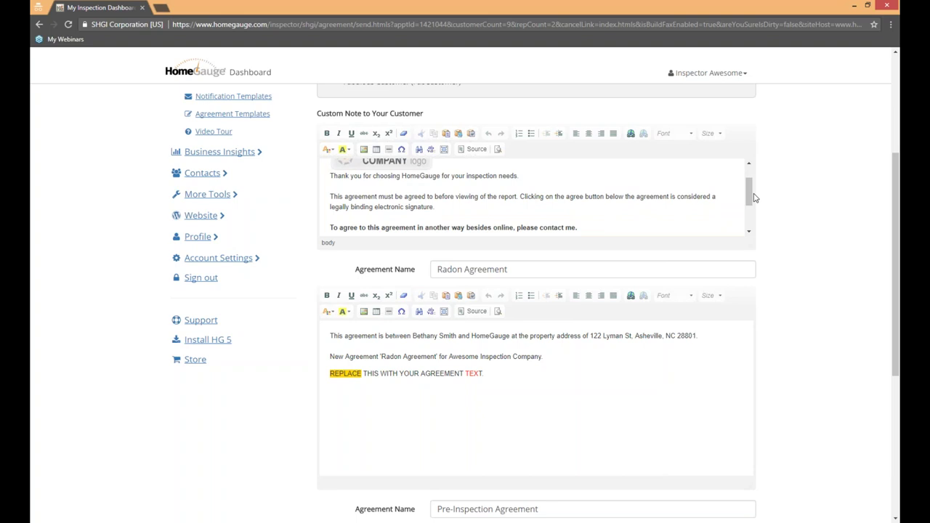
pyautogui.moveTo(753, 197)
pyautogui.mouseDown()
pyautogui.moveTo(760, 214)
pyautogui.moveTo(759, 198)
pyautogui.mouseUp()
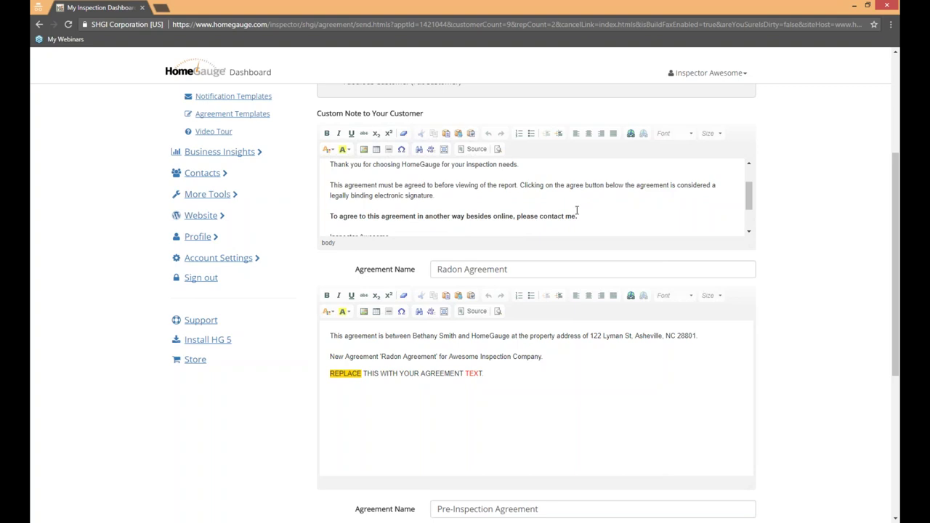
# Step: Edit the customer note, removing the blank line and adding 'Test.'
pyautogui.moveTo(469, 193); pyautogui.dragTo(465, 196)
pyautogui.click(435, 196)
pyautogui.press('Delete')
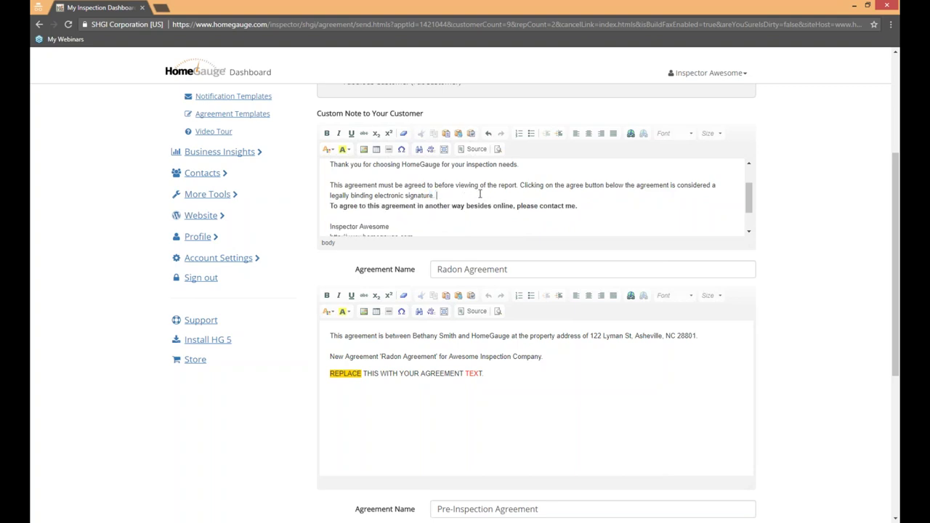
pyautogui.write('Test.')
# Step: Review the agreement editors down to the signature table, then return to the page top
pyautogui.scroll(-3, 839, 180)
pyautogui.scroll(-1, 839, 182)
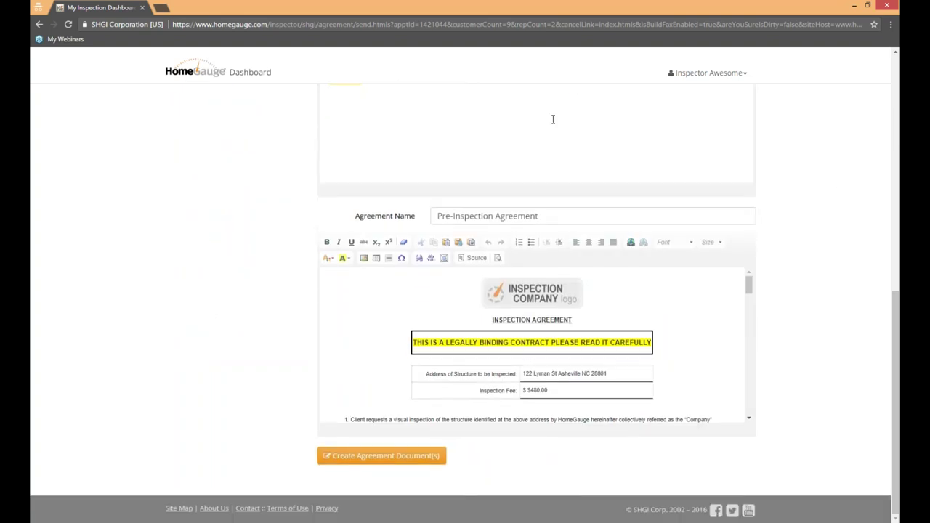
pyautogui.scroll(3, 804, 210)
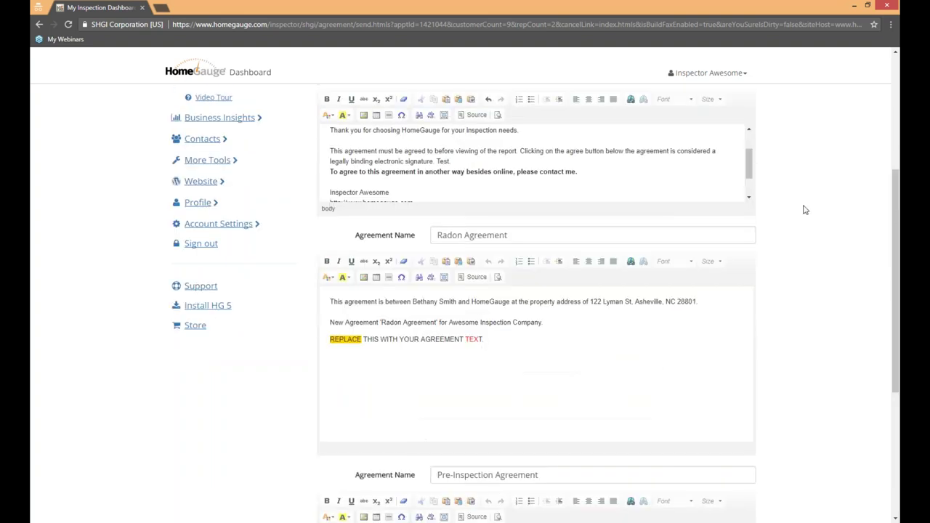
pyautogui.scroll(-3, 805, 210)
pyautogui.moveTo(749, 287)
pyautogui.mouseDown()
pyautogui.moveTo(759, 301)
pyautogui.moveTo(750, 300)
pyautogui.moveTo(749, 411)
pyautogui.mouseUp()
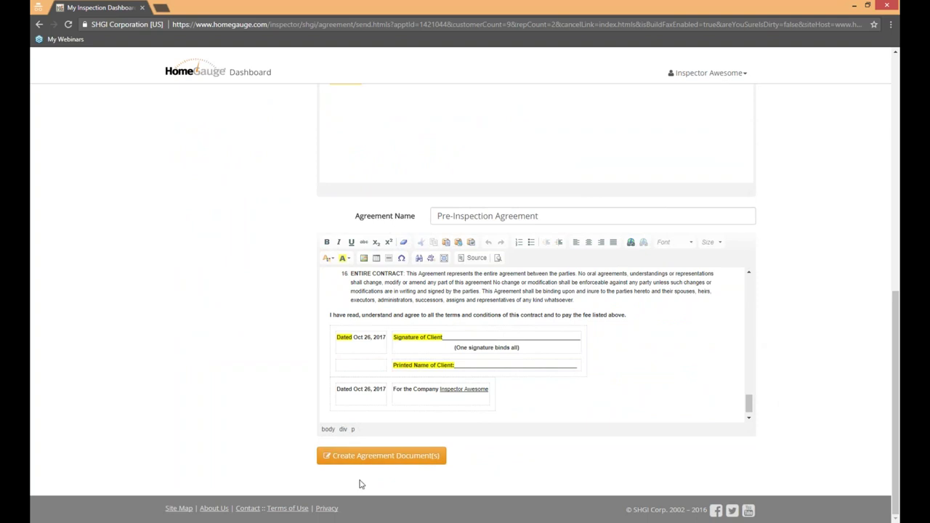
pyautogui.click(392, 456)
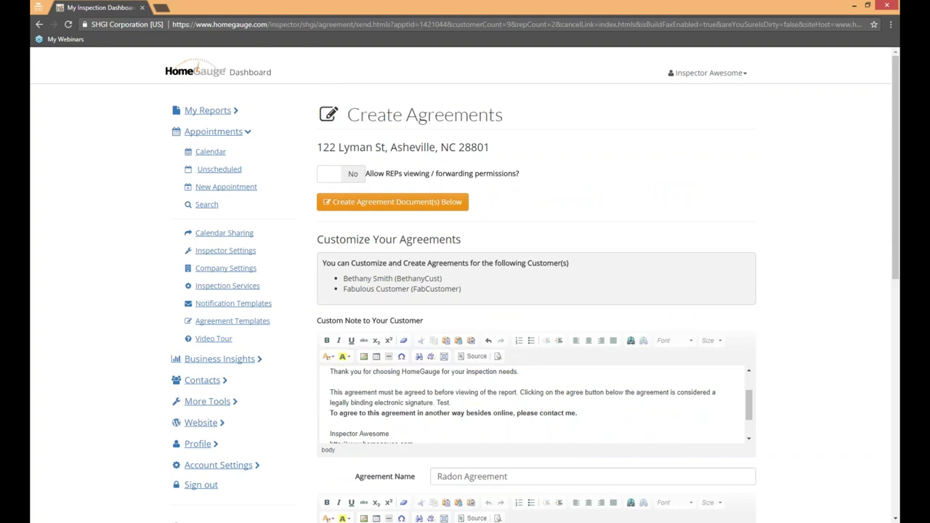
# Step: Create the agreement documents and preview the first customer's notification message
pyautogui.click(446, 204)
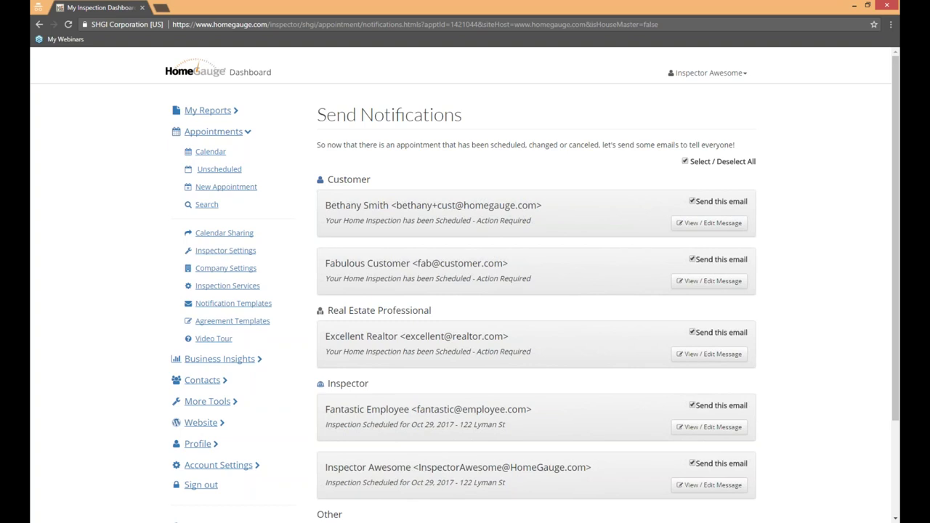
pyautogui.click(688, 226)
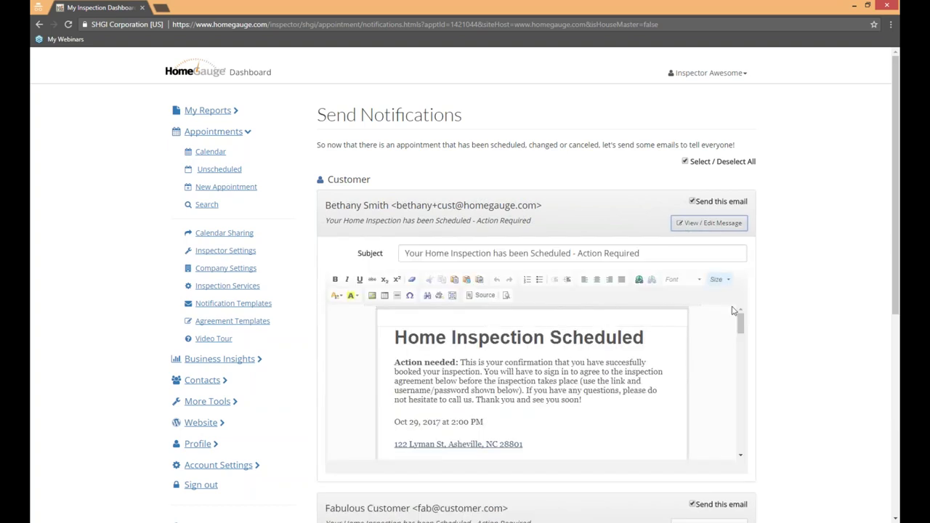
pyautogui.scroll(-5, 739, 327)
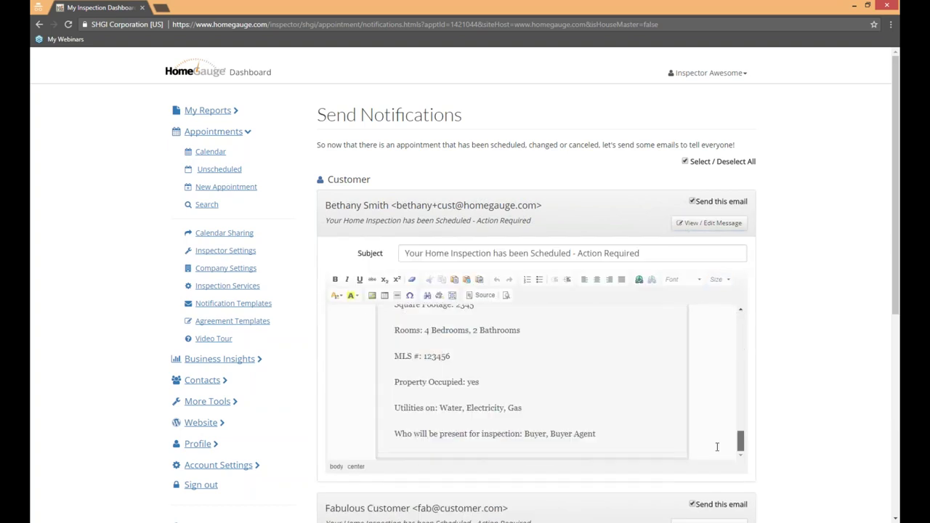
pyautogui.scroll(5, 736, 333)
pyautogui.scroll(-8, 737, 333)
pyautogui.scroll(8, 737, 333)
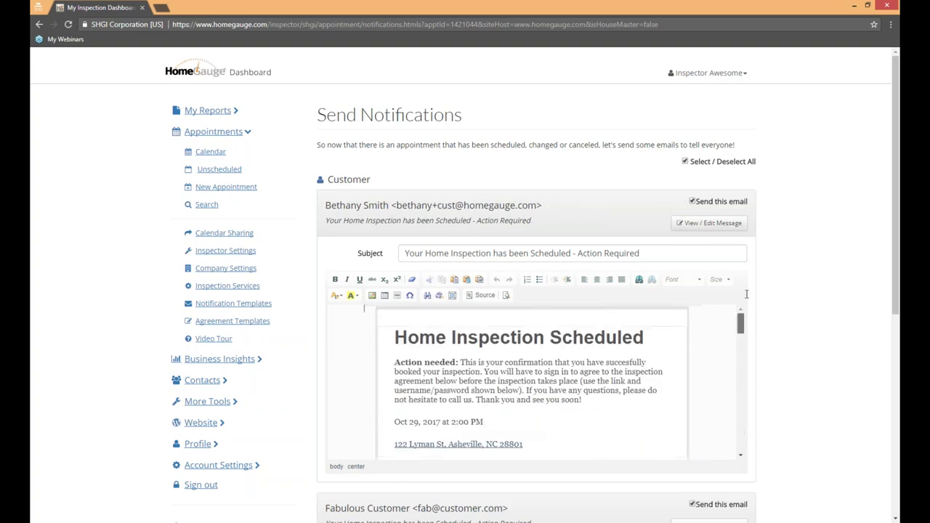
pyautogui.click(709, 223)
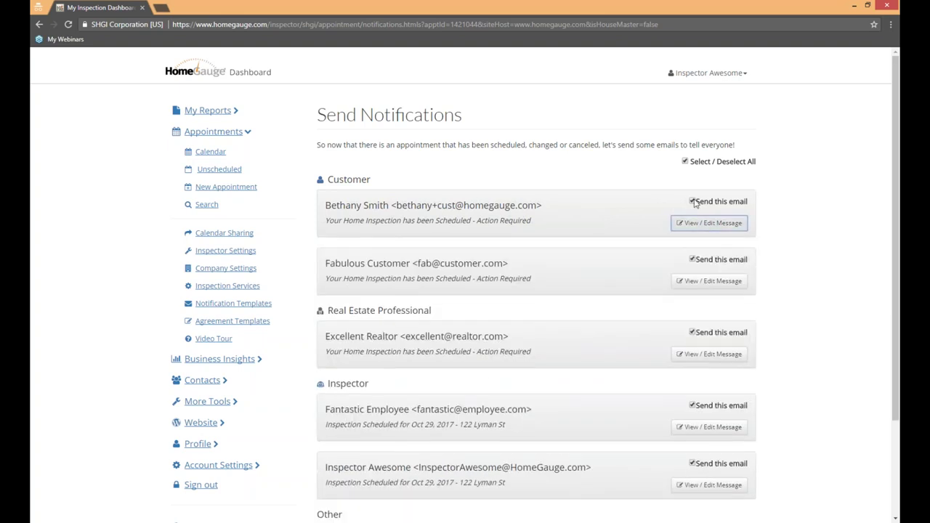
# Step: Switch the first customer's email off and back on, then review the remaining recipients
pyautogui.click(692, 202)
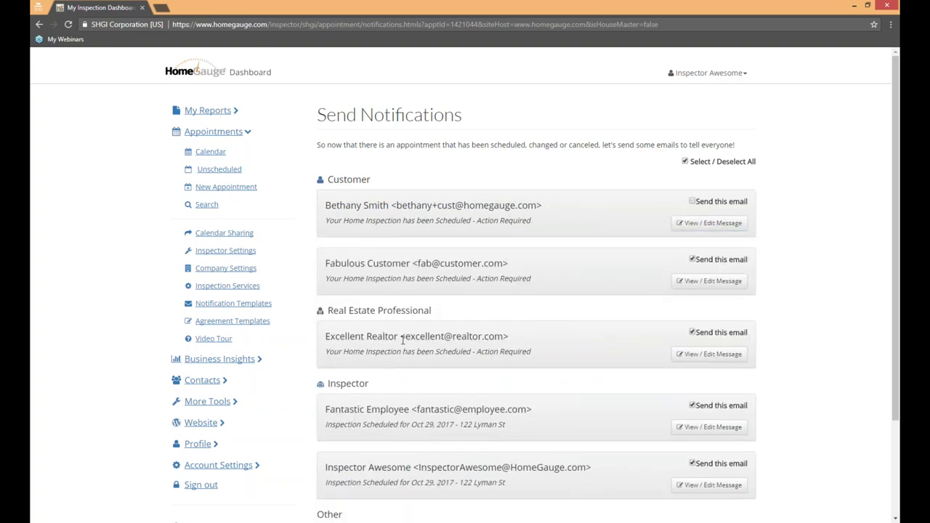
pyautogui.click(691, 202)
pyautogui.tripleClick(804, 320)
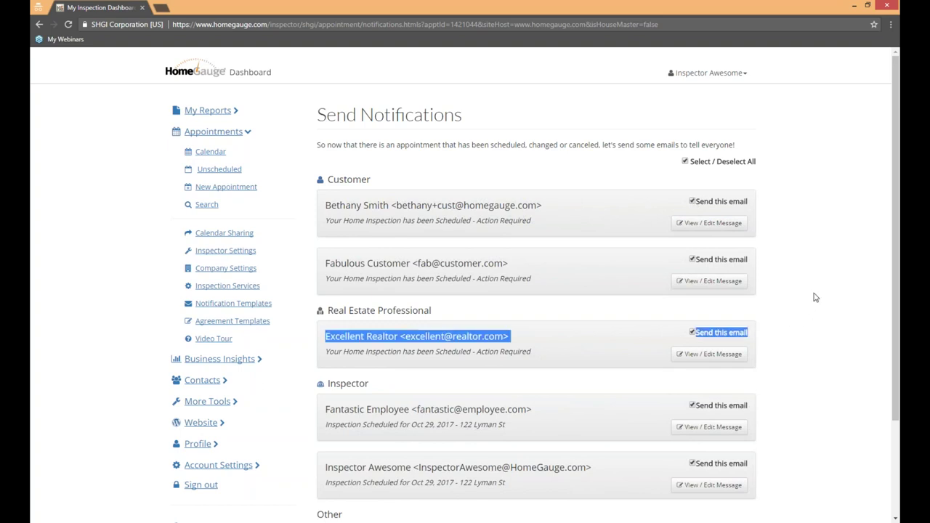
pyautogui.scroll(-2, 814, 297)
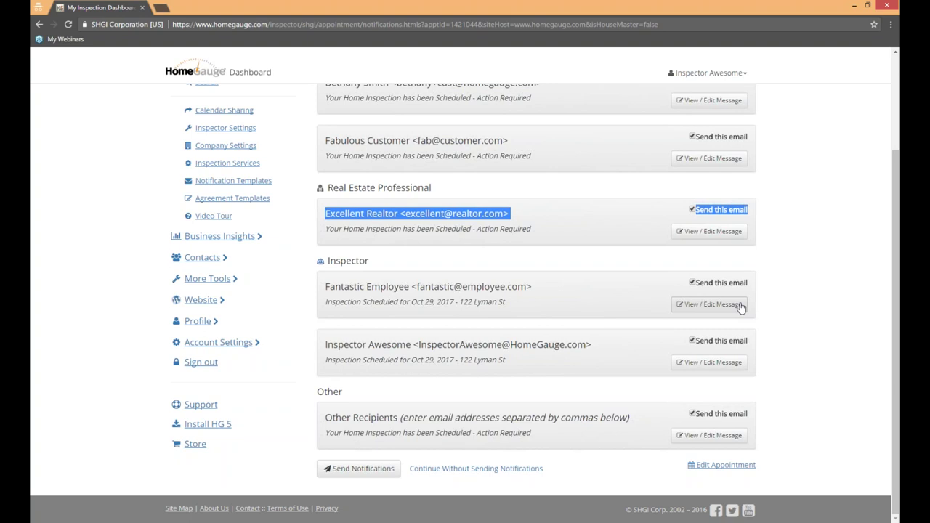
# Step: Expand the Other Recipients message and enter an extra recipient's email address in Email(s)
pyautogui.click(725, 435)
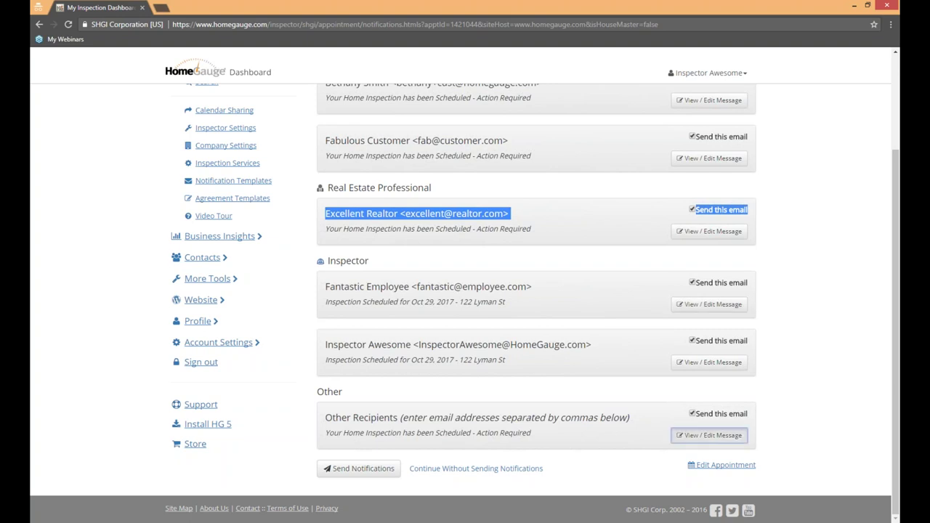
pyautogui.click(873, 359)
pyautogui.scroll(-2, 818, 355)
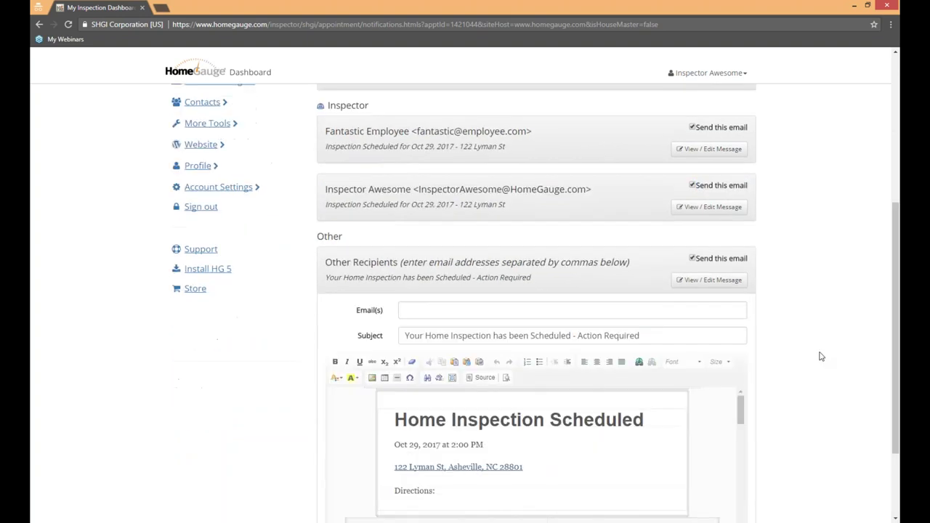
pyautogui.scroll(-2, 821, 356)
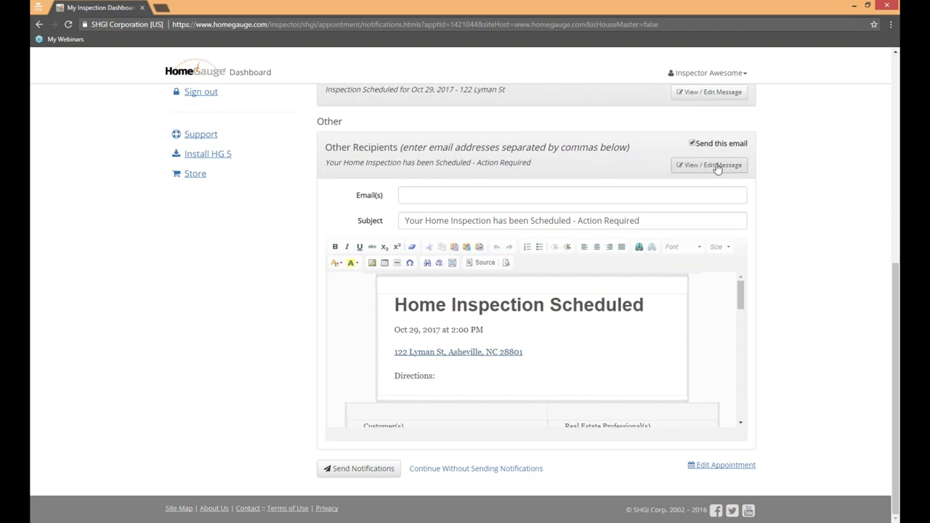
pyautogui.click(461, 193)
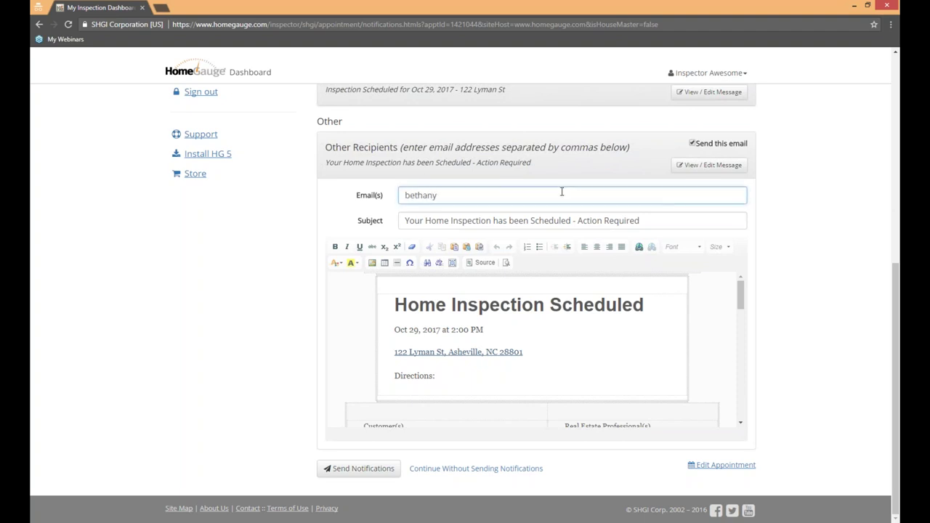
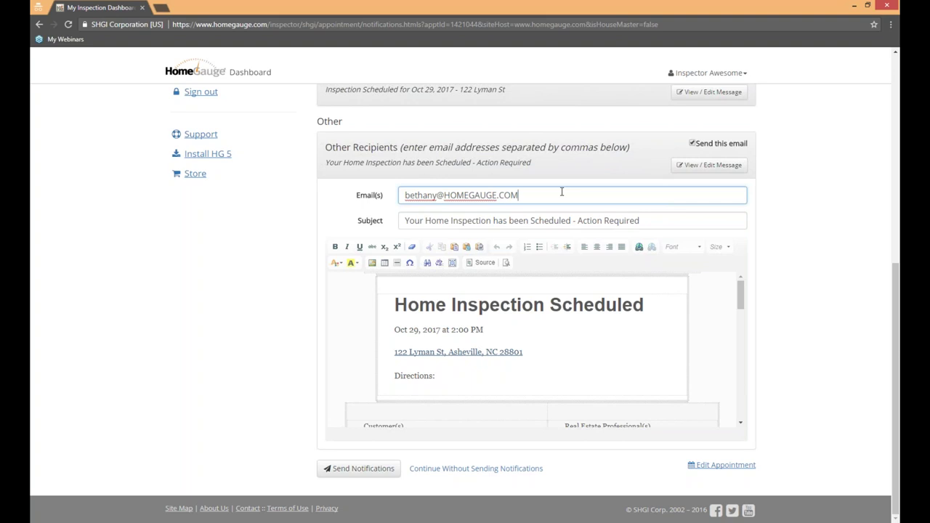
pyautogui.click(834, 163)
pyautogui.click(543, 198)
pyautogui.click(827, 288)
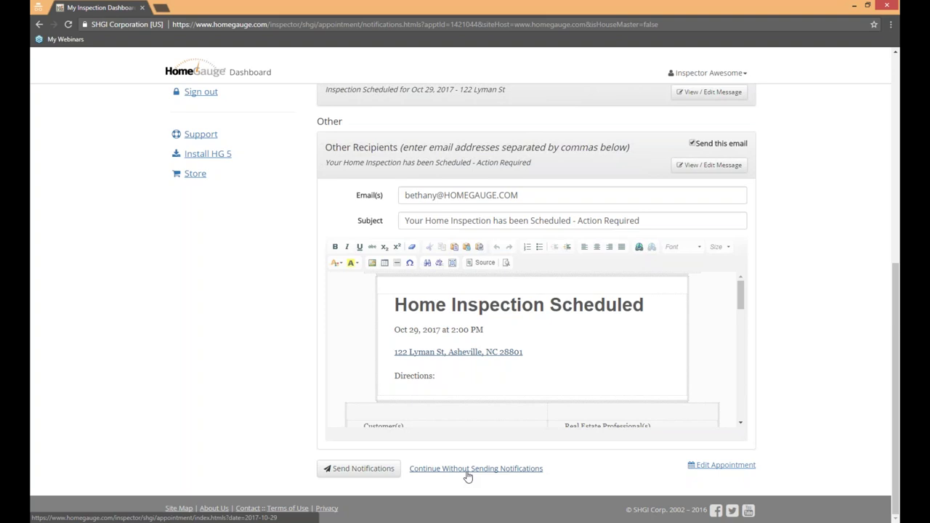
# Step: Skip notifications and check appointment details in the 29 Oct – 4 Nov week calendar
pyautogui.click(367, 470)
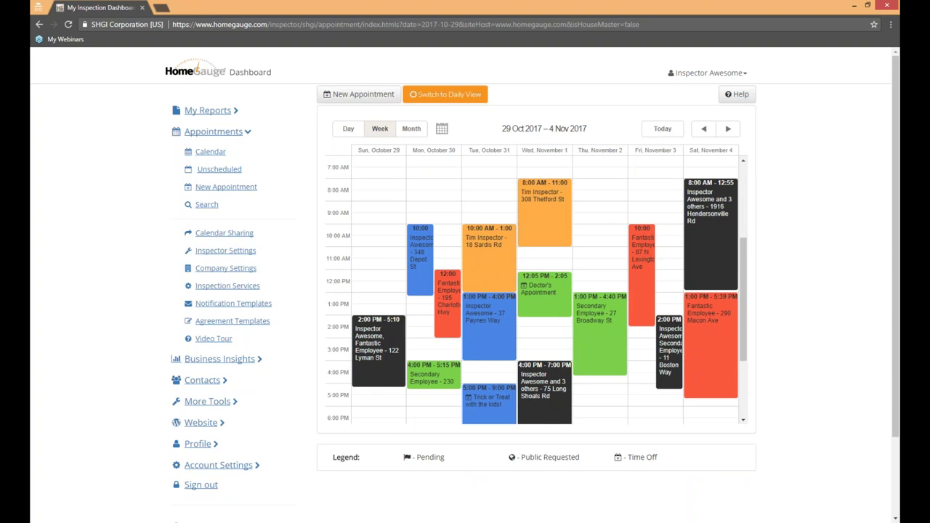
pyautogui.moveTo(373, 344)
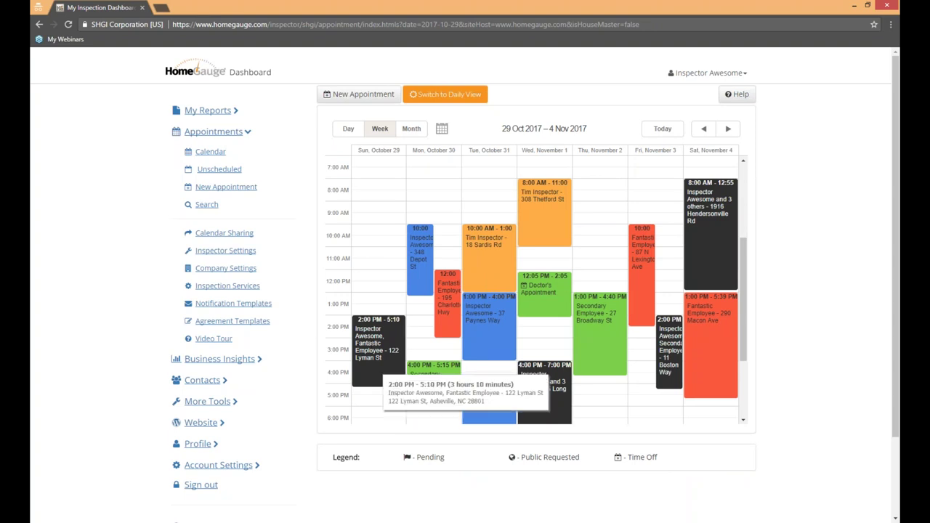
pyautogui.moveTo(700, 332)
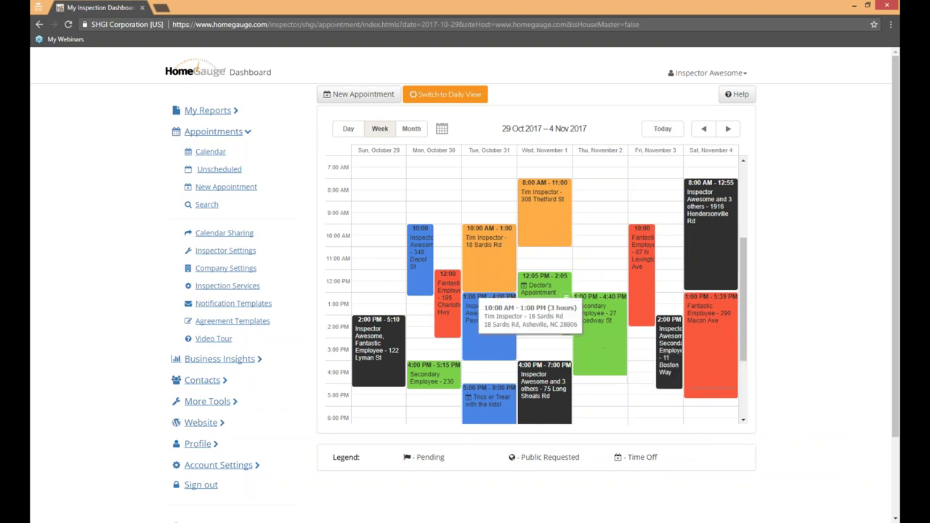
# Step: Switch the calendar between Day, Week and Month views
pyautogui.click(349, 130)
pyautogui.click(384, 130)
pyautogui.click(409, 129)
# Step: Show Wednesday, November 1 in the daily timeline and map, then start a new appointment
pyautogui.click(445, 95)
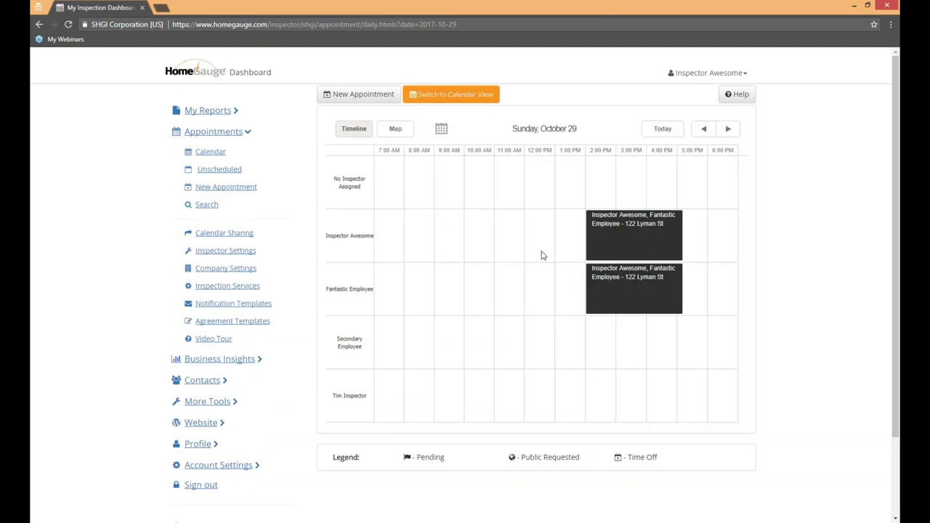
pyautogui.click(727, 132)
pyautogui.click(727, 131)
pyautogui.click(727, 133)
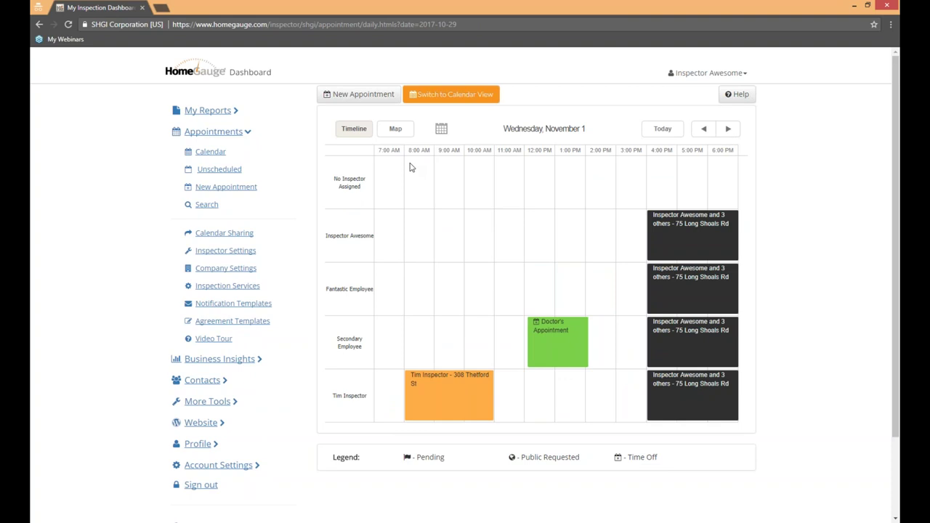
pyautogui.click(401, 129)
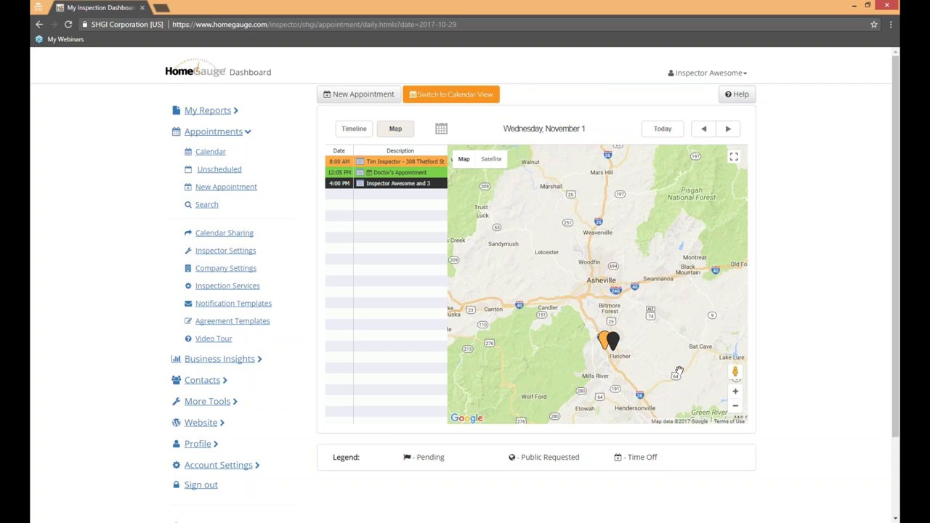
pyautogui.click(246, 189)
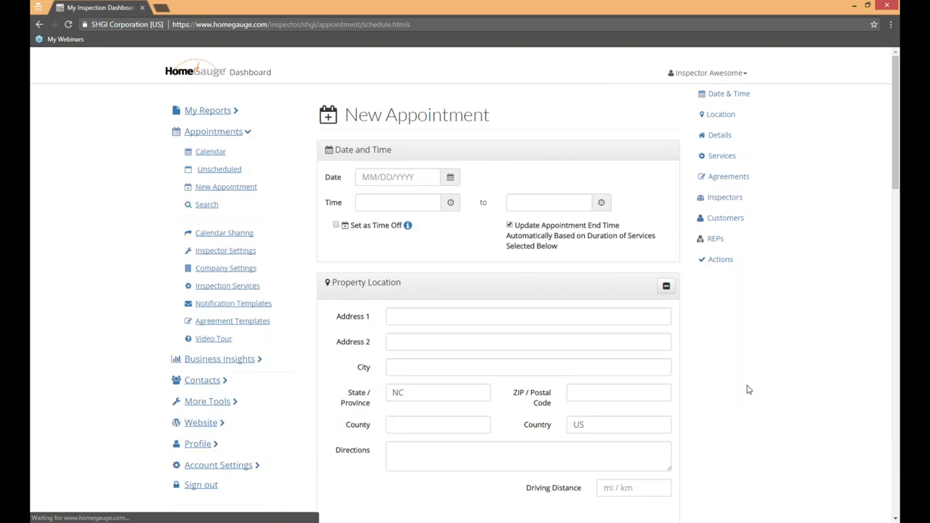
# Step: Assign two inspectors on the New Appointment form, then remove both so none remain selected
pyautogui.scroll(-15, 749, 390)
pyautogui.scroll(1, 749, 381)
pyautogui.scroll(-2, 748, 380)
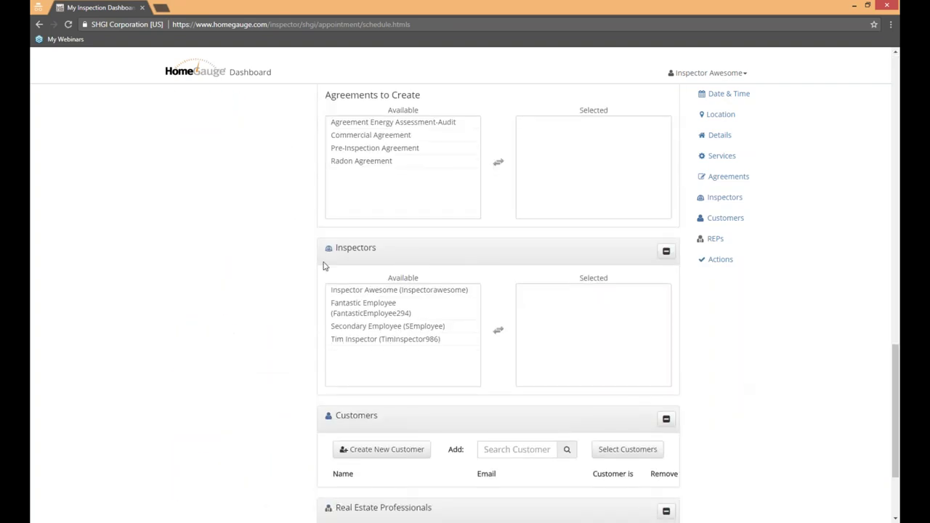
pyautogui.click(390, 291)
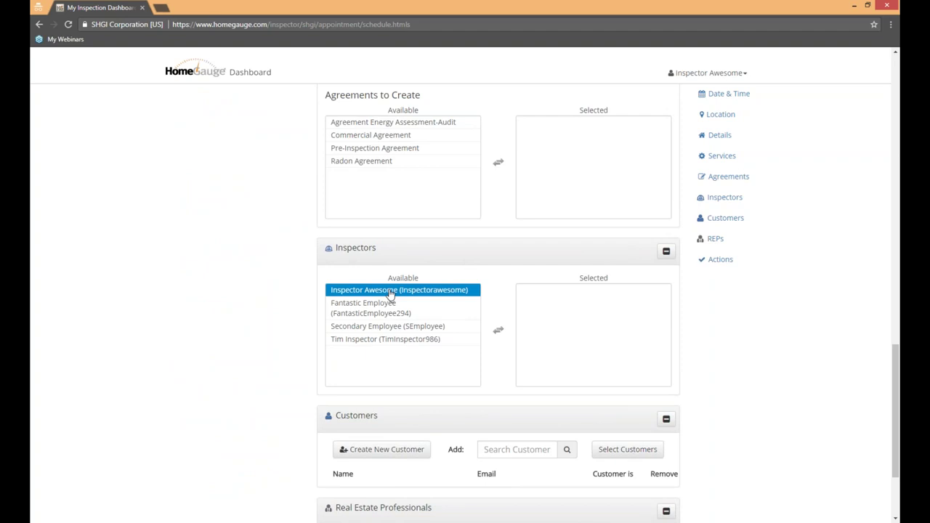
pyautogui.doubleClick(391, 291)
pyautogui.doubleClick(380, 309)
pyautogui.doubleClick(556, 312)
pyautogui.doubleClick(556, 290)
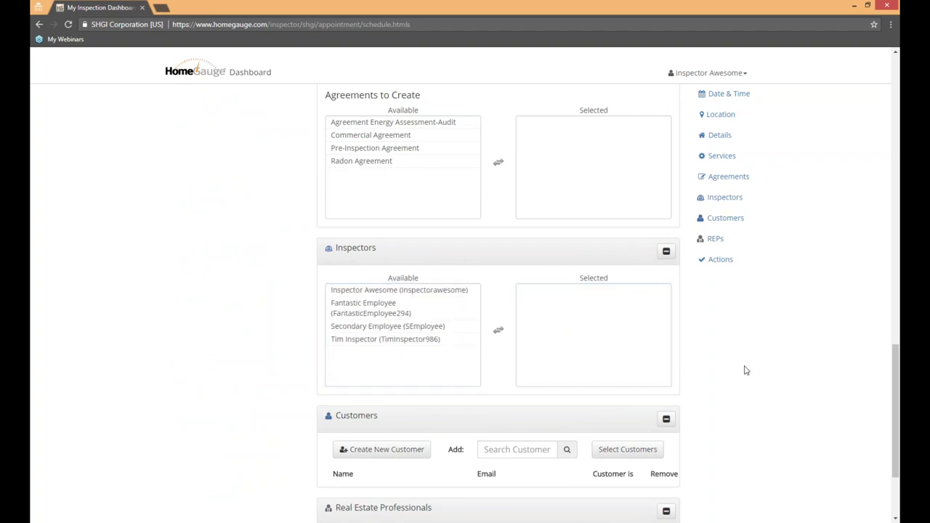
pyautogui.scroll(10, 749, 399)
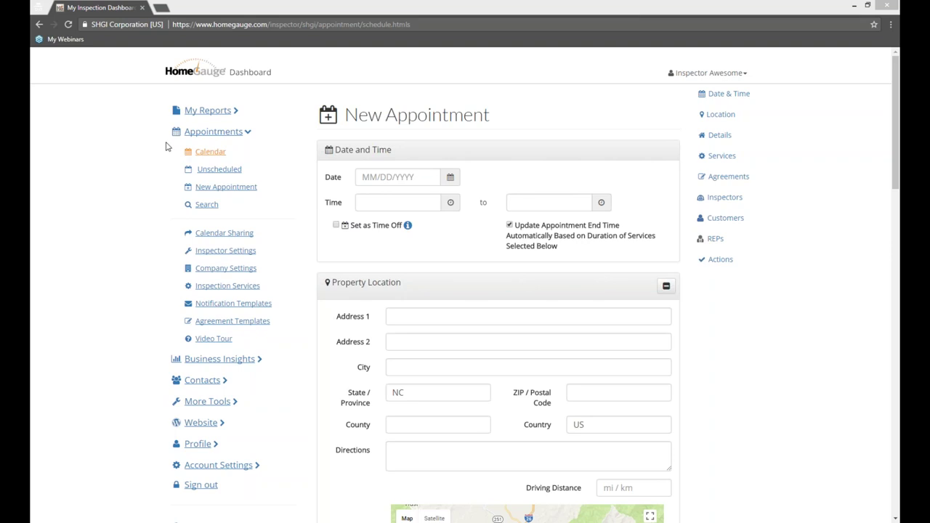
# Step: Return to the weekly calendar and advance to the 29 Oct – 4 Nov 2017 week
pyautogui.click(212, 153)
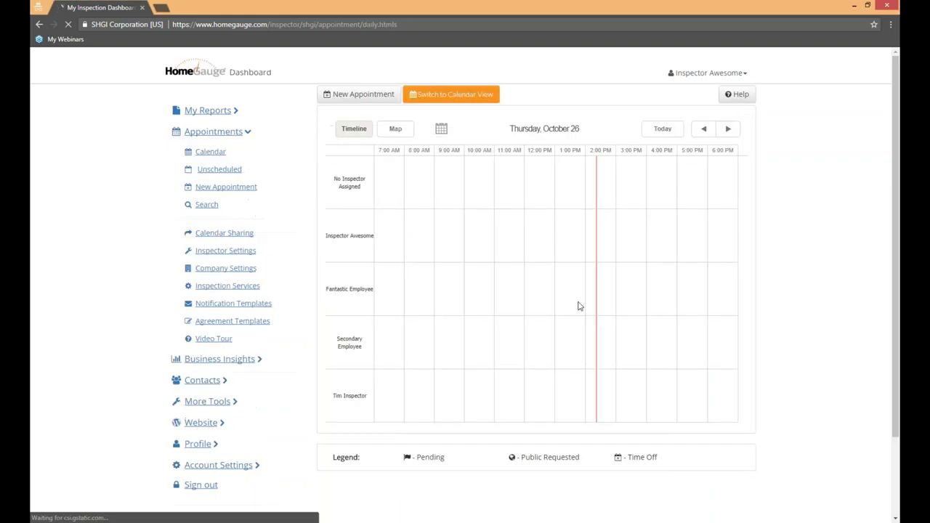
pyautogui.click(429, 94)
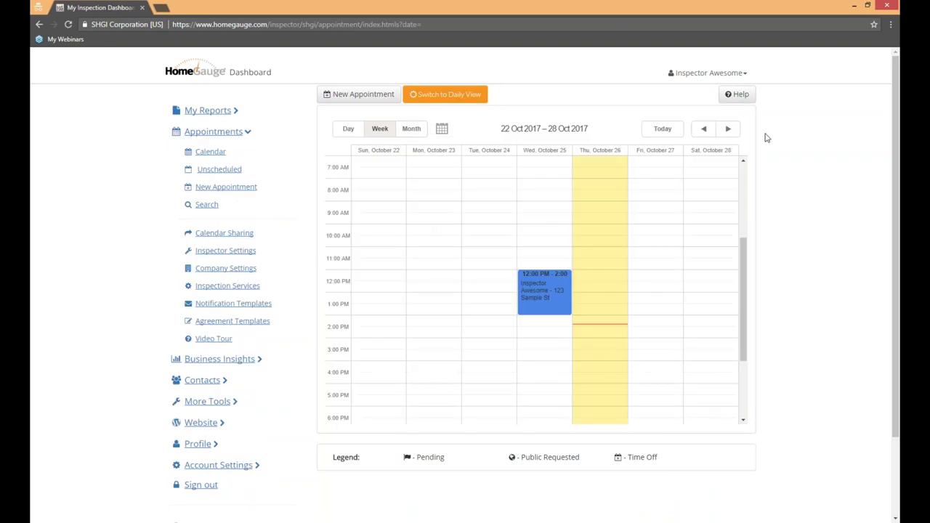
pyautogui.click(727, 129)
pyautogui.moveTo(592, 313)
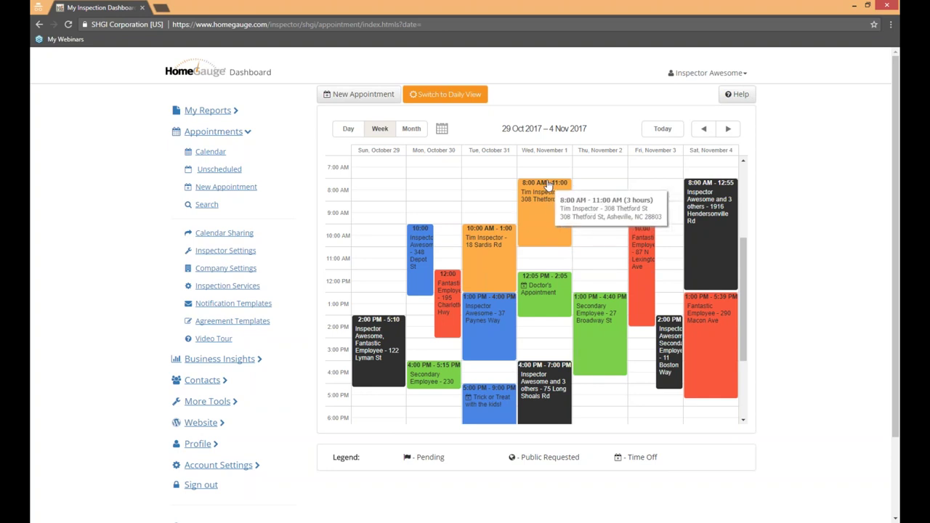
pyautogui.moveTo(548, 186); pyautogui.dragTo(599, 182)
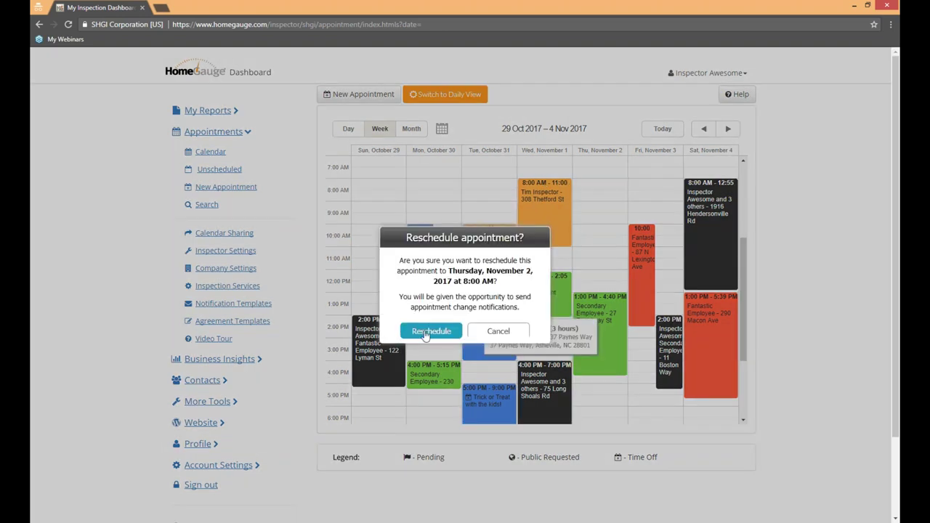
pyautogui.click(425, 332)
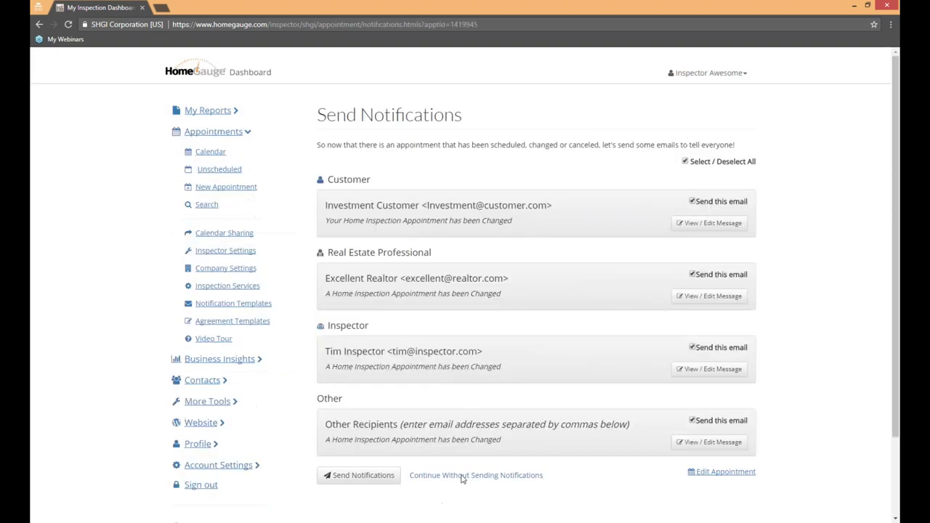
pyautogui.click(484, 478)
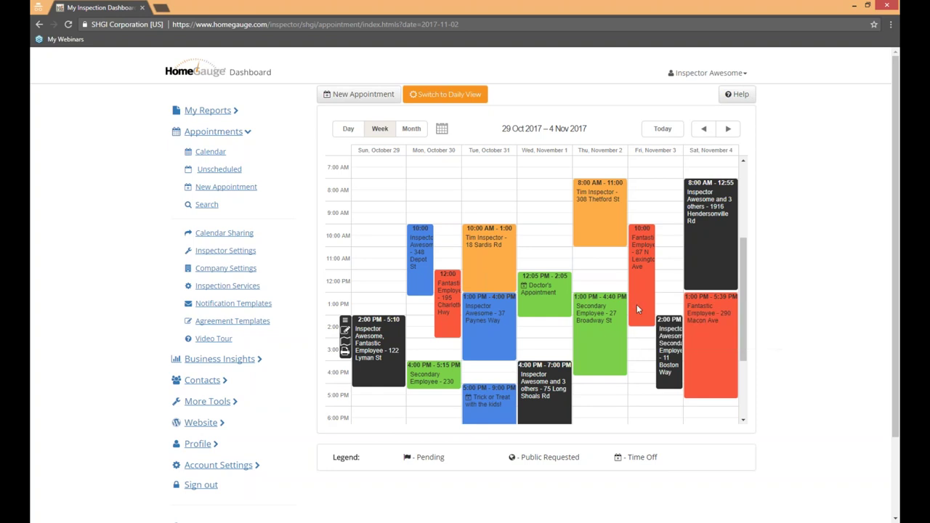
pyautogui.click(349, 131)
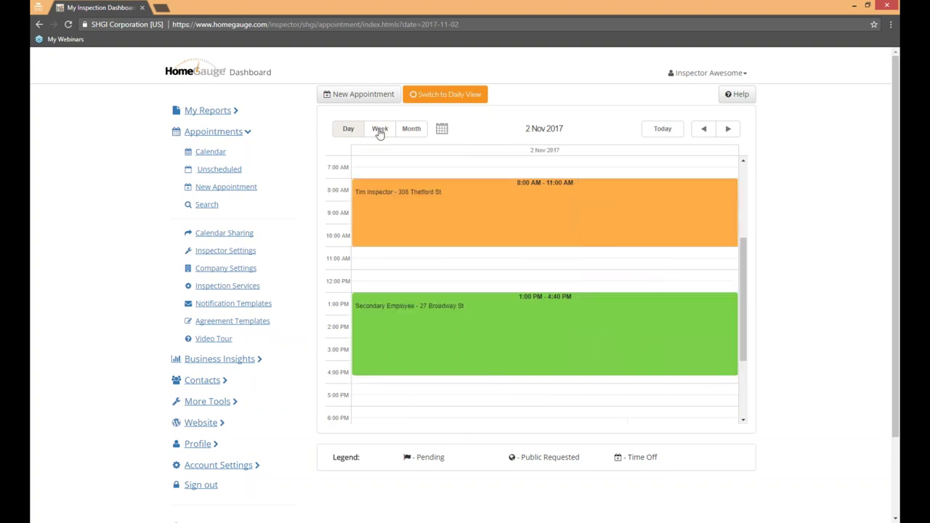
pyautogui.click(380, 131)
pyautogui.click(412, 130)
pyautogui.click(445, 95)
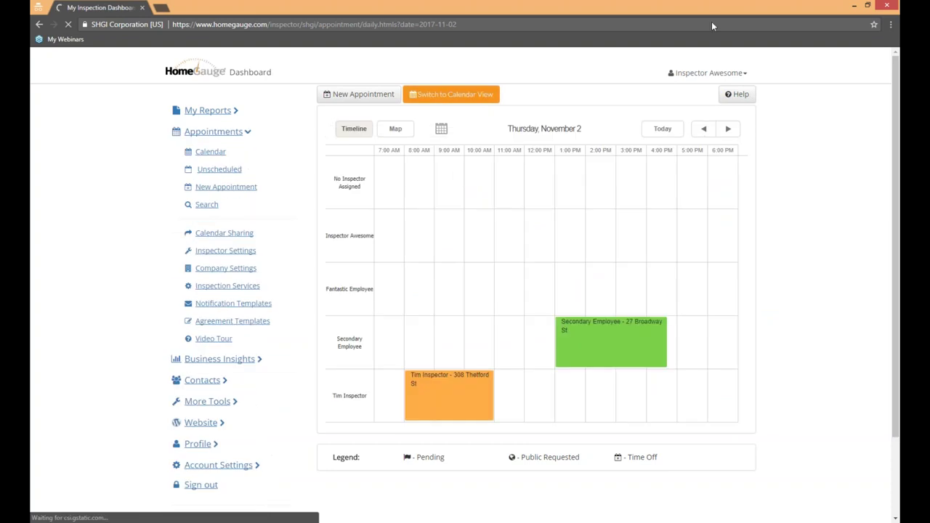
pyautogui.click(729, 131)
pyautogui.click(729, 132)
pyautogui.click(730, 131)
pyautogui.click(703, 131)
pyautogui.click(703, 131)
pyautogui.click(396, 129)
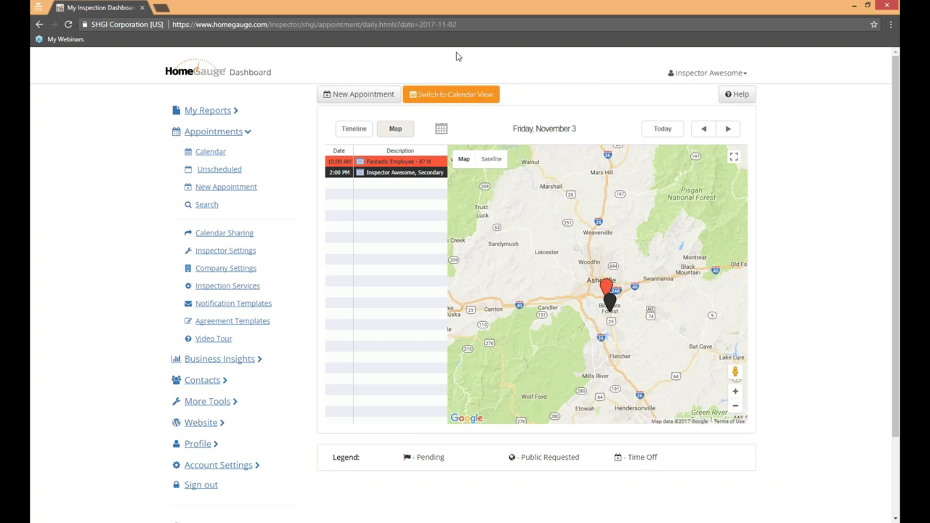
pyautogui.click(427, 95)
pyautogui.moveTo(594, 202)
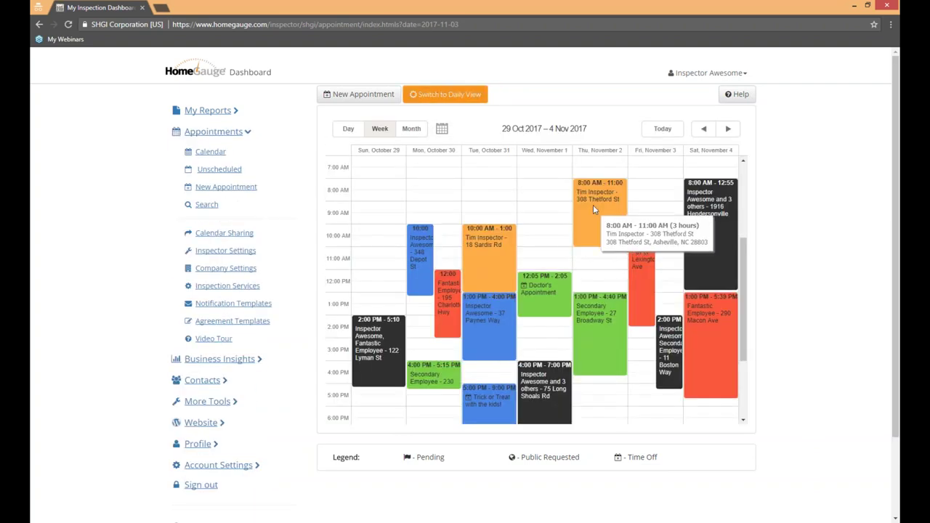
# Step: Open the Thursday 8:00 AM appointment and review the unsigned agreement and $480.00 due in My Reports
pyautogui.click(592, 207)
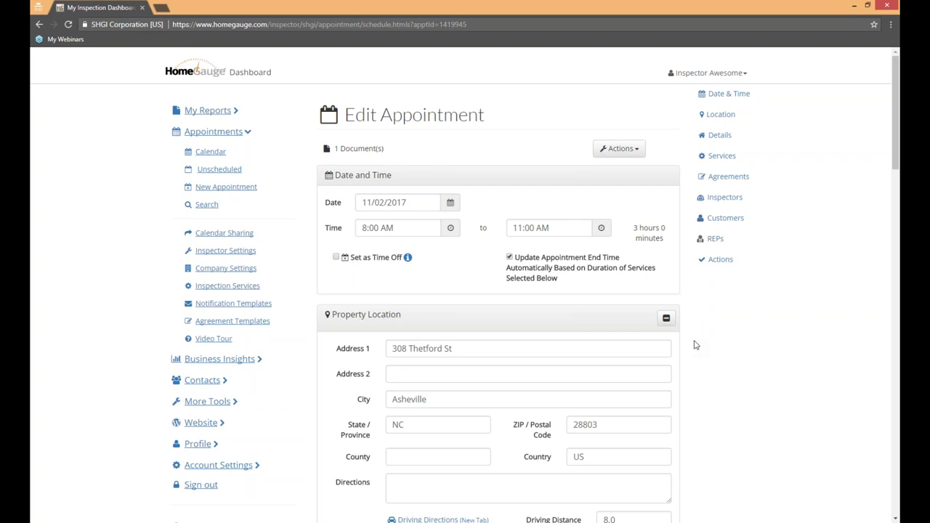
pyautogui.click(204, 111)
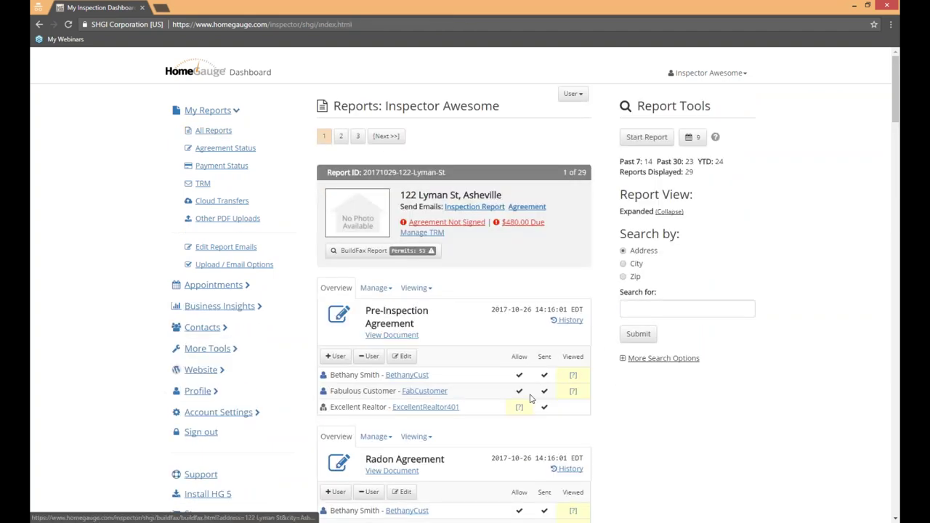
pyautogui.click(458, 225)
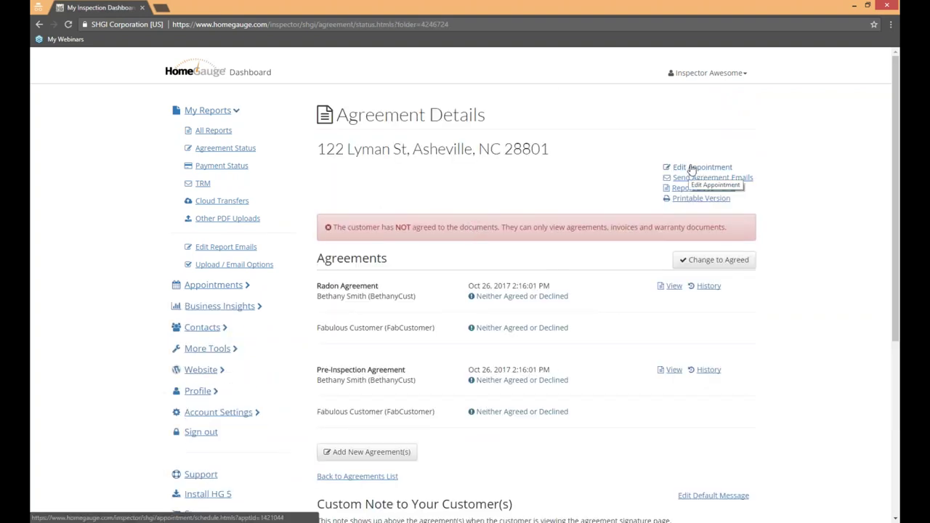
pyautogui.click(214, 132)
pyautogui.click(531, 226)
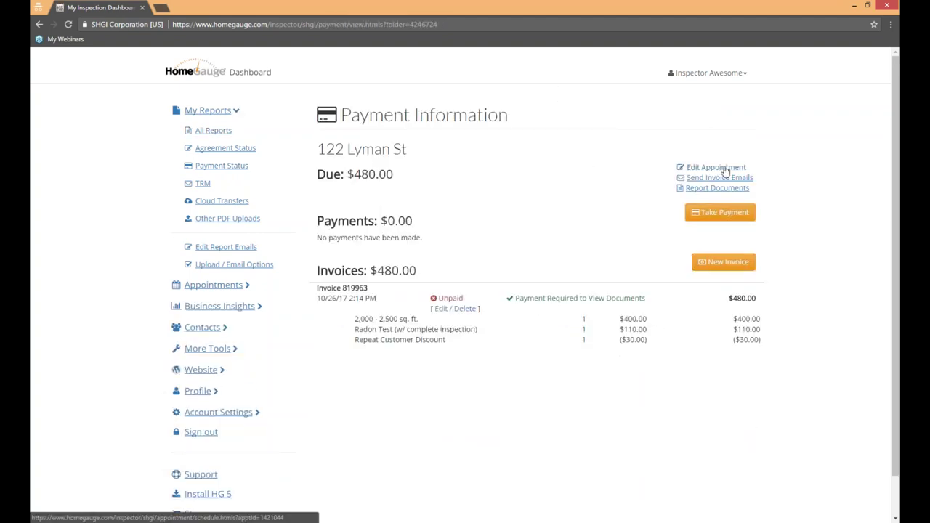
pyautogui.click(723, 169)
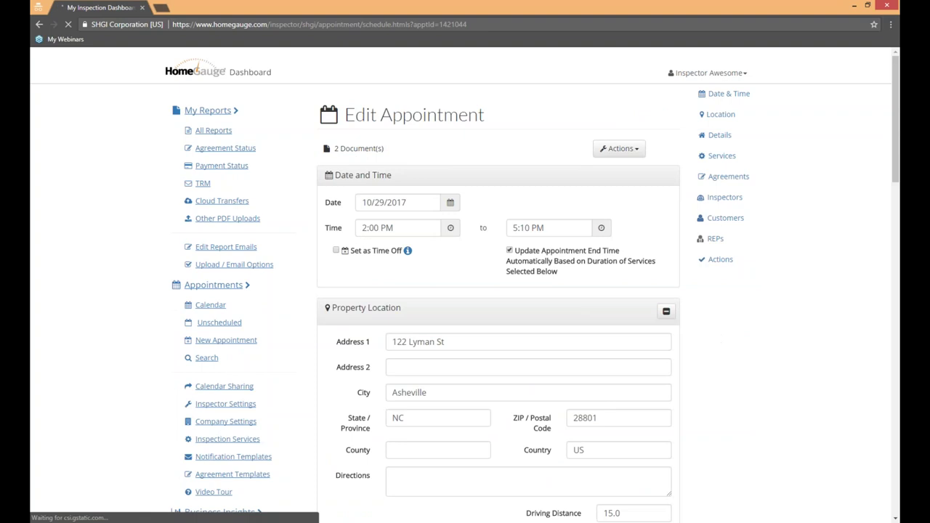
pyautogui.scroll(-1, 722, 339)
pyautogui.scroll(-5, 719, 345)
pyautogui.scroll(-6, 718, 347)
pyautogui.scroll(9, 718, 349)
pyautogui.scroll(2, 719, 347)
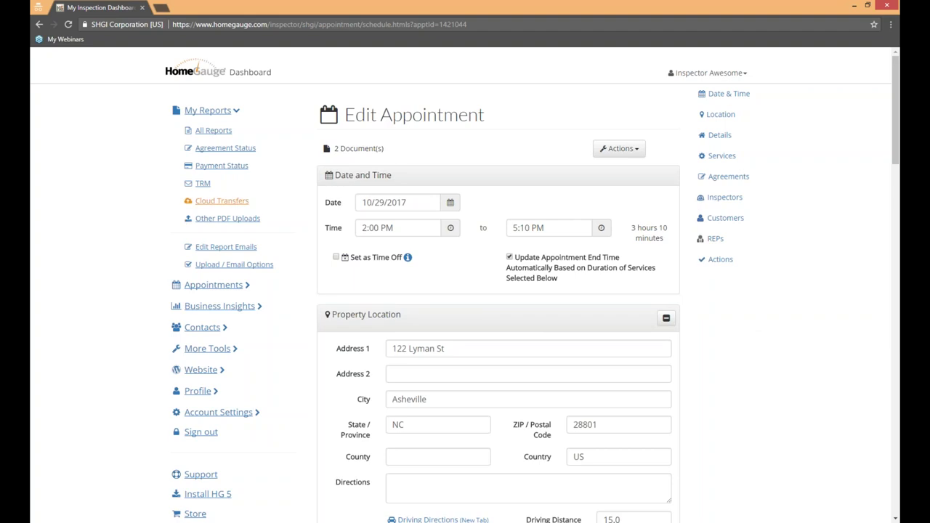
pyautogui.click(207, 286)
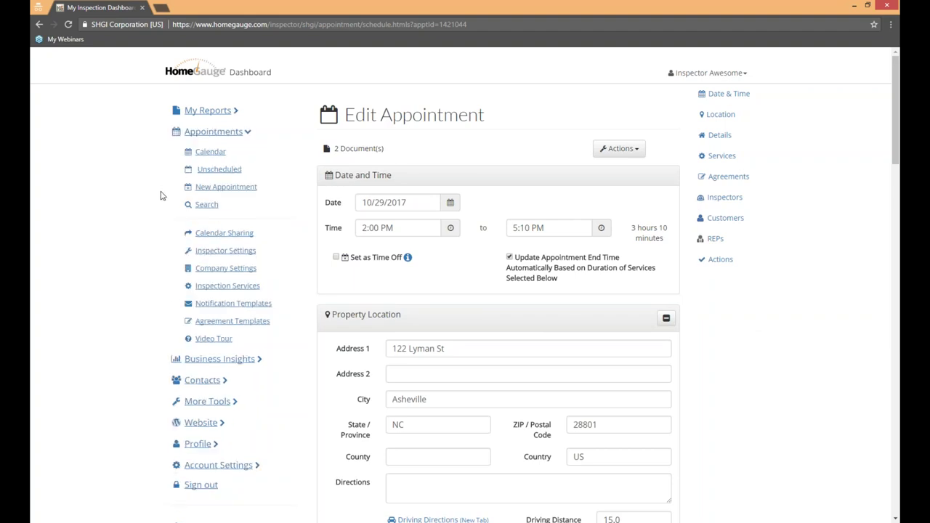
# Step: Search appointments for street number 122, returning 6 matches led by the Oct 29 Lyman St inspection
pyautogui.click(205, 204)
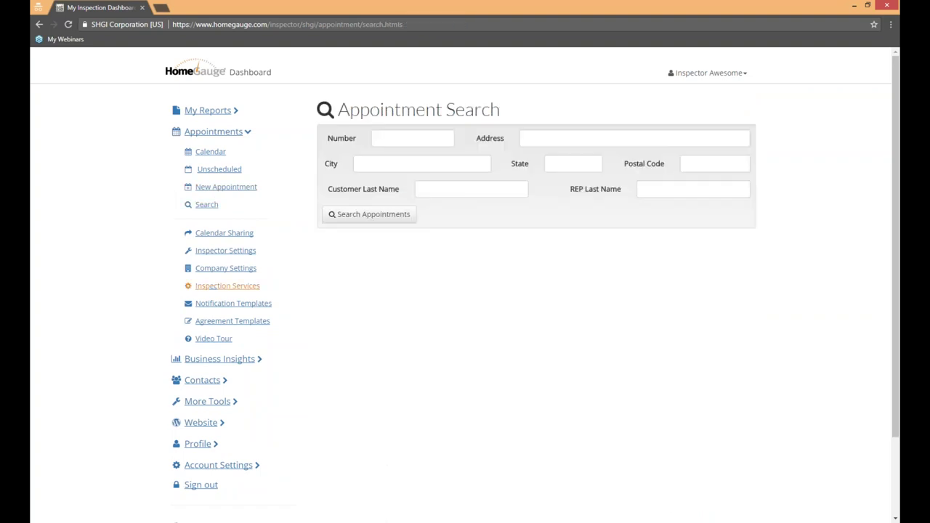
pyautogui.click(410, 139)
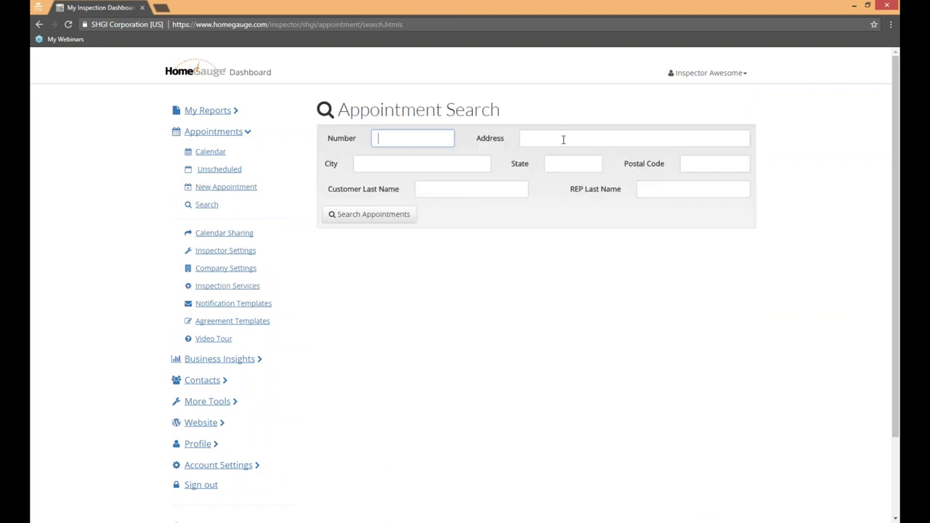
pyautogui.write('122')
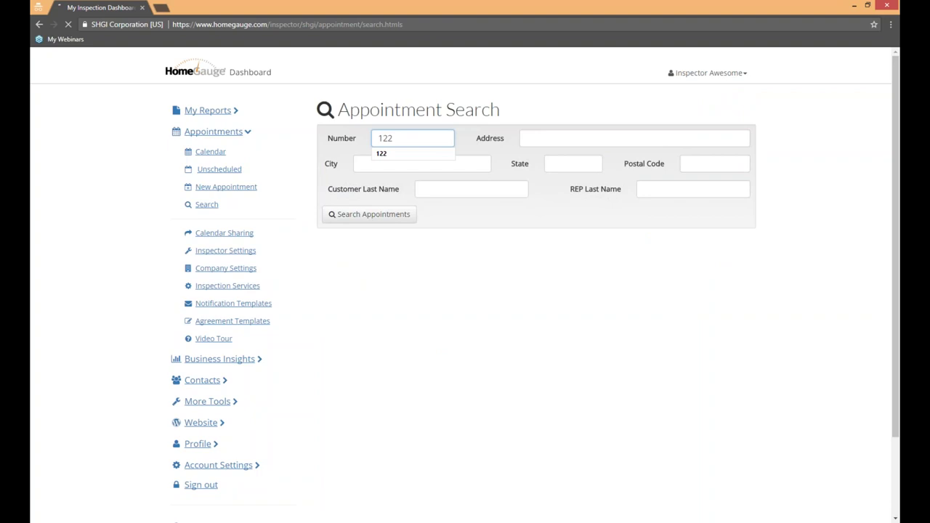
pyautogui.press('Return')
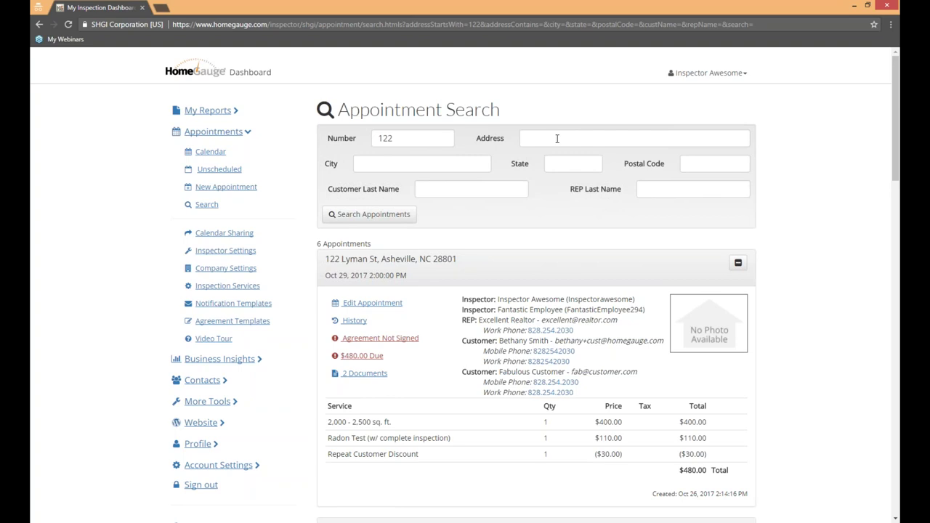
pyautogui.scroll(-1, 810, 251)
pyautogui.scroll(-10, 812, 251)
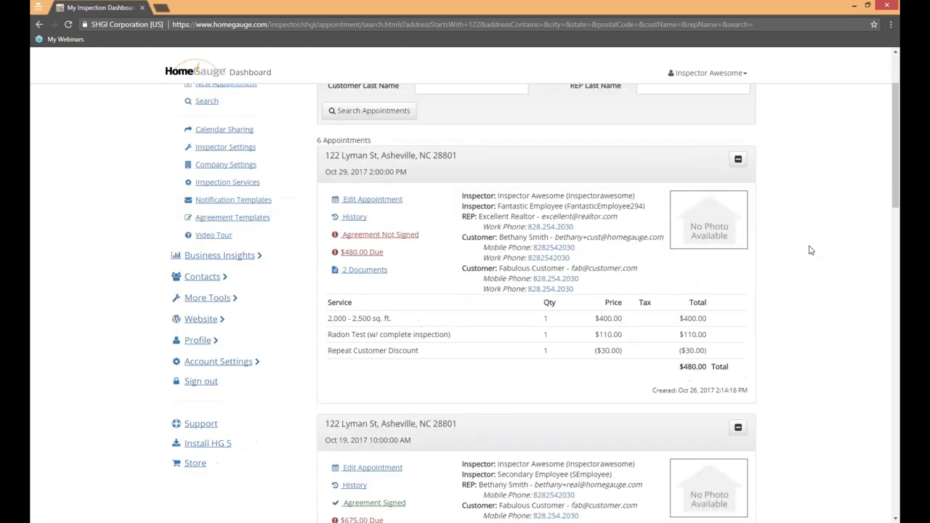
pyautogui.scroll(15, 808, 245)
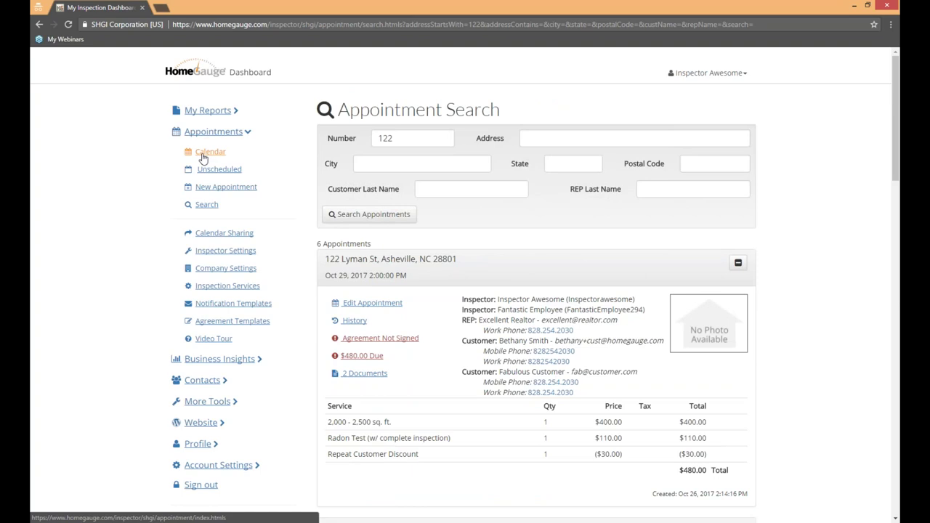
# Step: Open the Thursday 8:00 AM appointment in the 29 Oct – 4 Nov week and review its change history
pyautogui.click(203, 156)
pyautogui.click(728, 128)
pyautogui.click(596, 212)
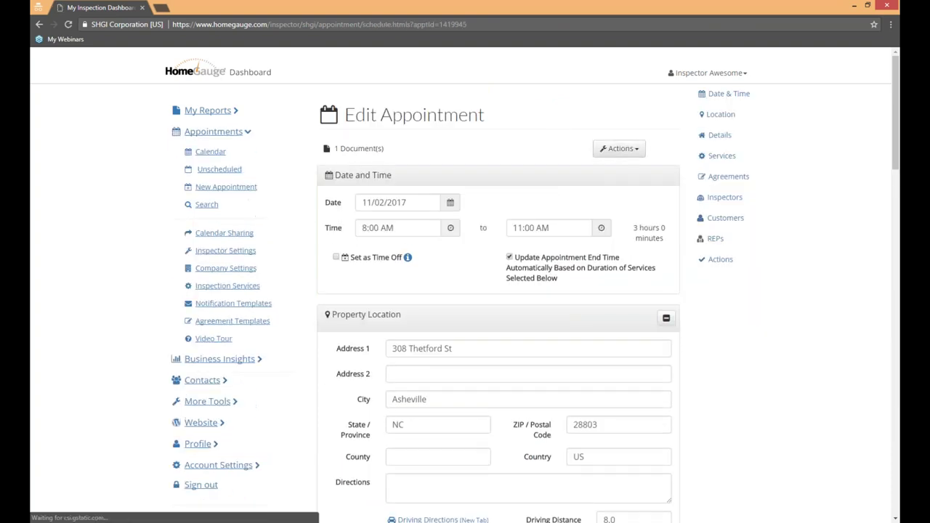
pyautogui.click(629, 151)
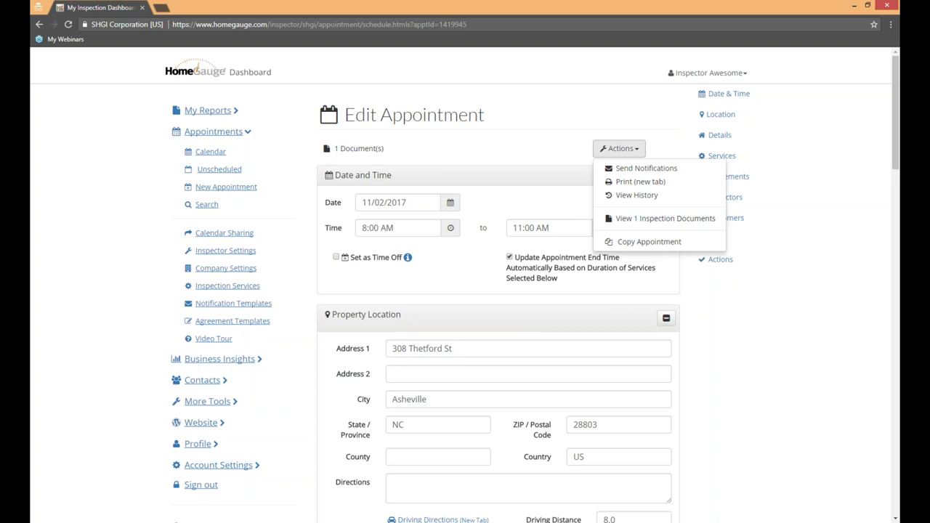
pyautogui.click(637, 195)
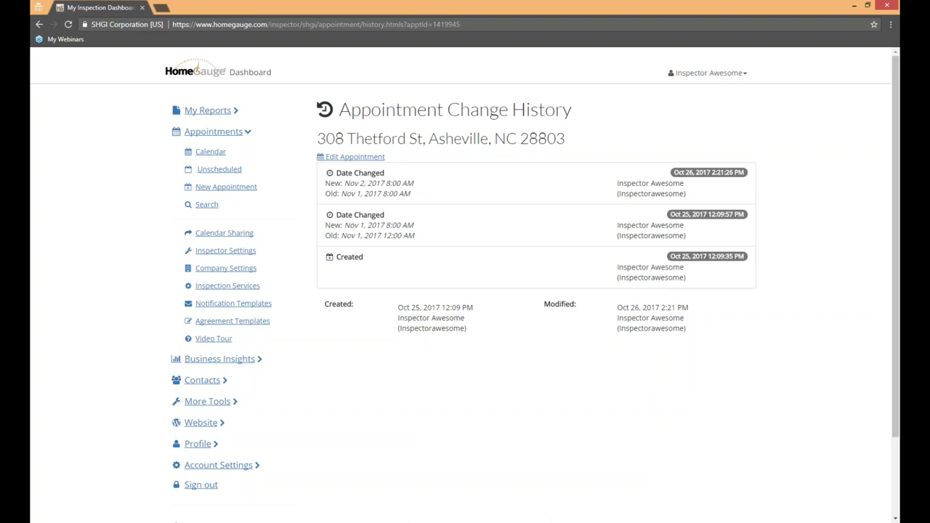
pyautogui.click(335, 157)
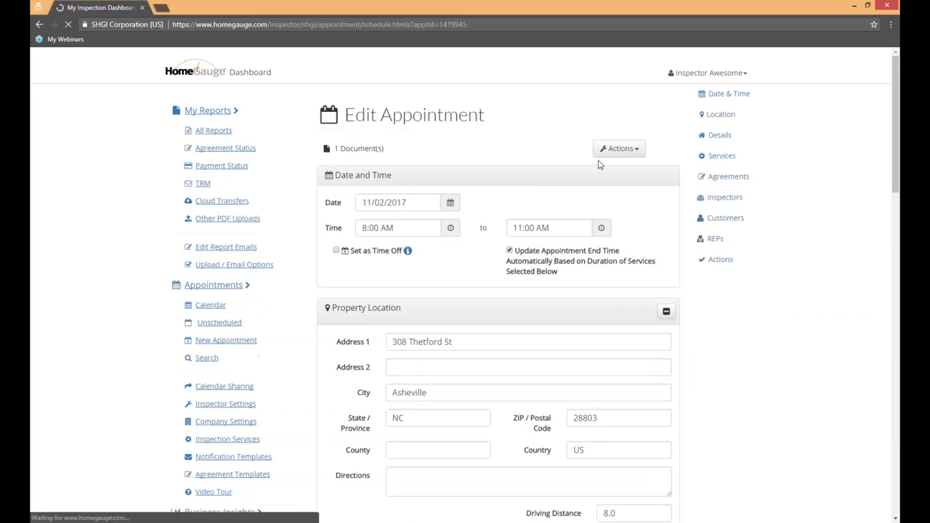
# Step: Review its inspection documents and $355.00 due, then return to the 11/02/2017 edit page
pyautogui.click(619, 149)
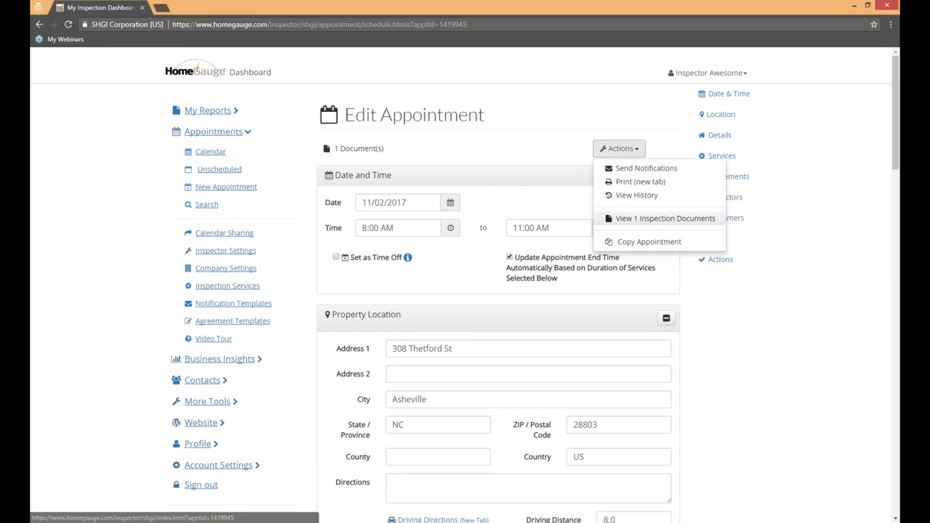
pyautogui.click(661, 219)
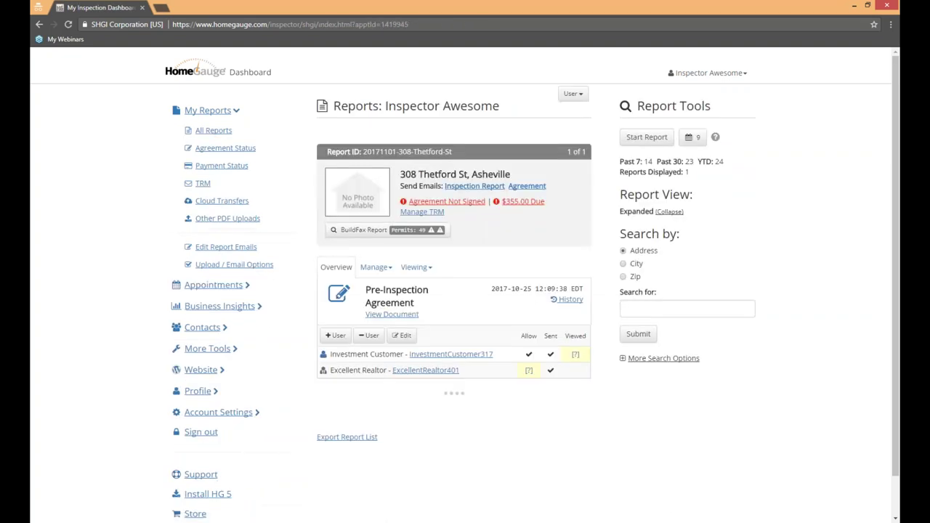
pyautogui.click(530, 206)
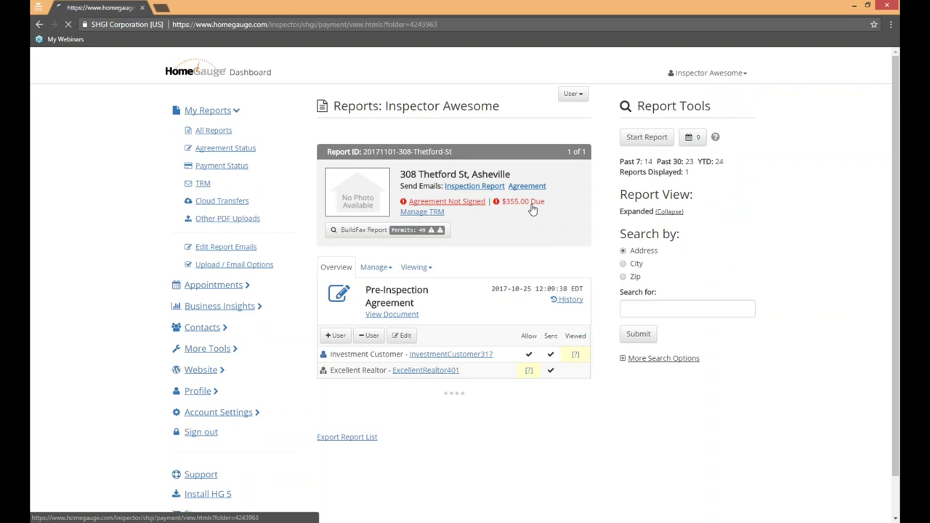
pyautogui.click(699, 170)
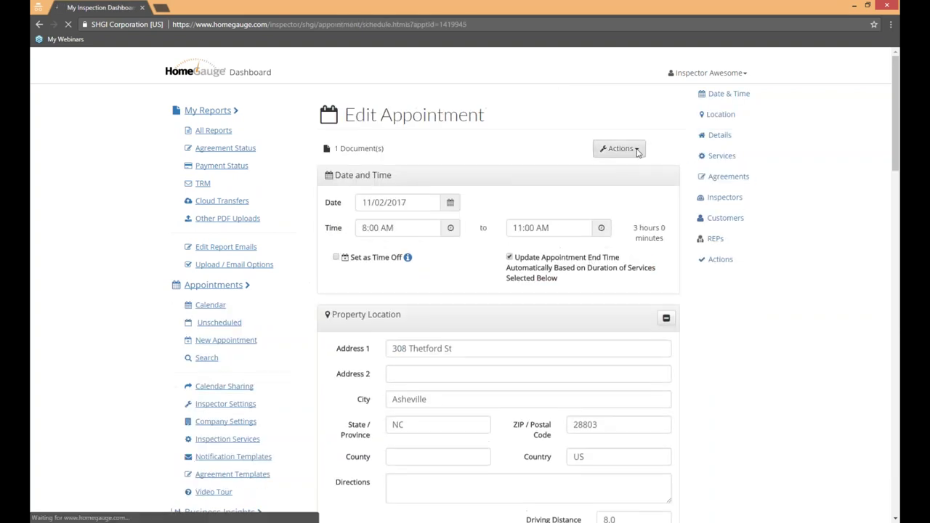
pyautogui.click(619, 148)
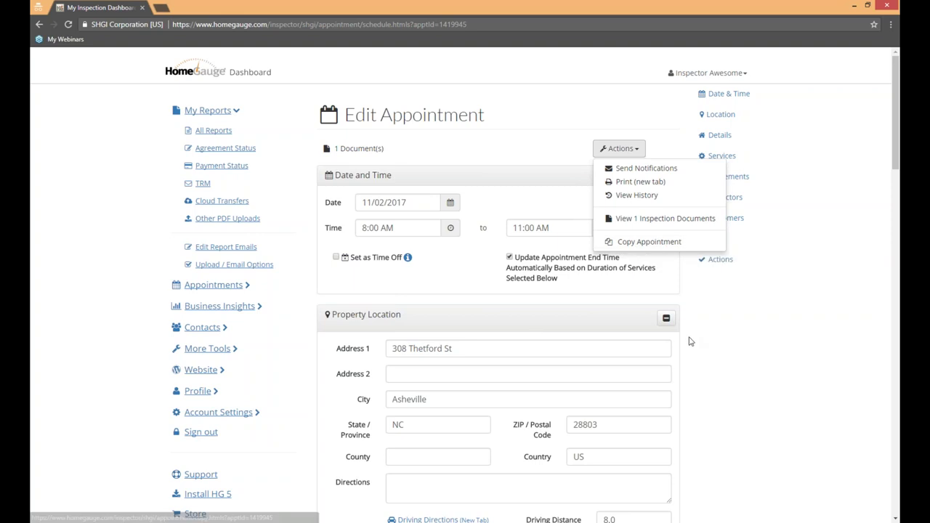
pyautogui.click(718, 325)
pyautogui.scroll(-7, 718, 325)
pyautogui.scroll(-5, 723, 324)
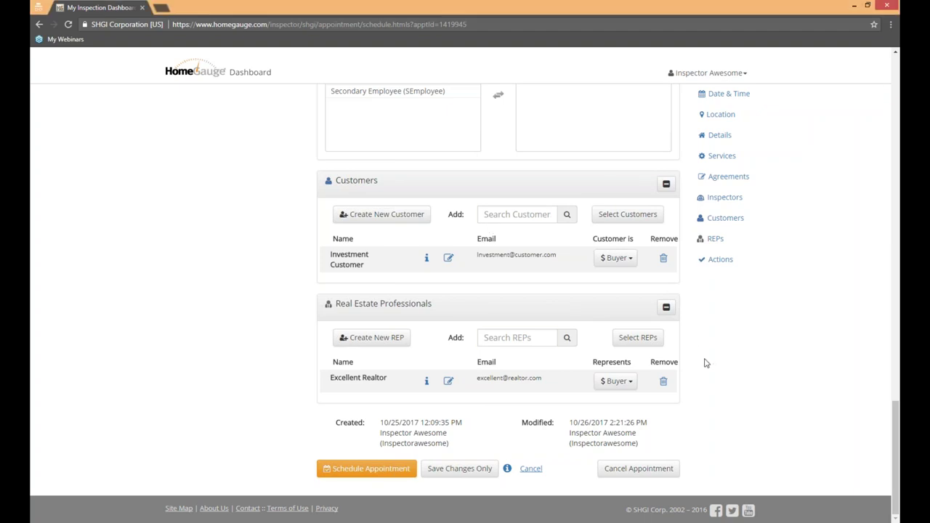
# Step: Review the appointment's Actions list, then expand Appointments in the left sidebar
pyautogui.scroll(20, 704, 363)
pyautogui.click(623, 149)
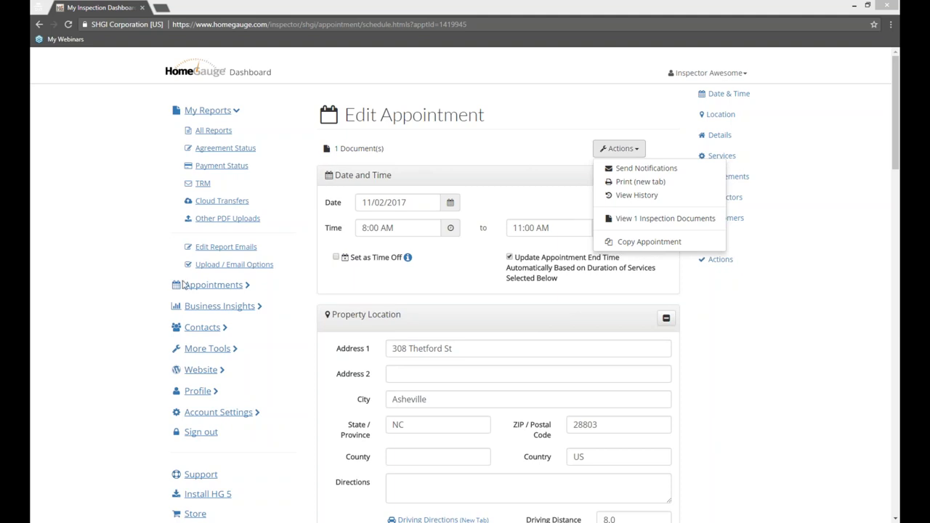
pyautogui.click(242, 281)
pyautogui.click(235, 284)
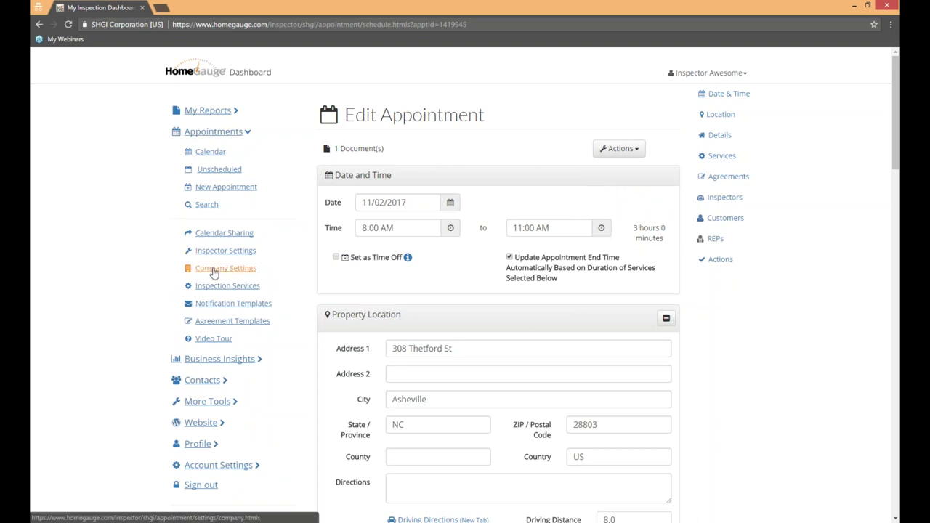
# Step: Open the appointment Company Settings, keep reminders at 2 days before, and focus the CC email field
pyautogui.click(212, 270)
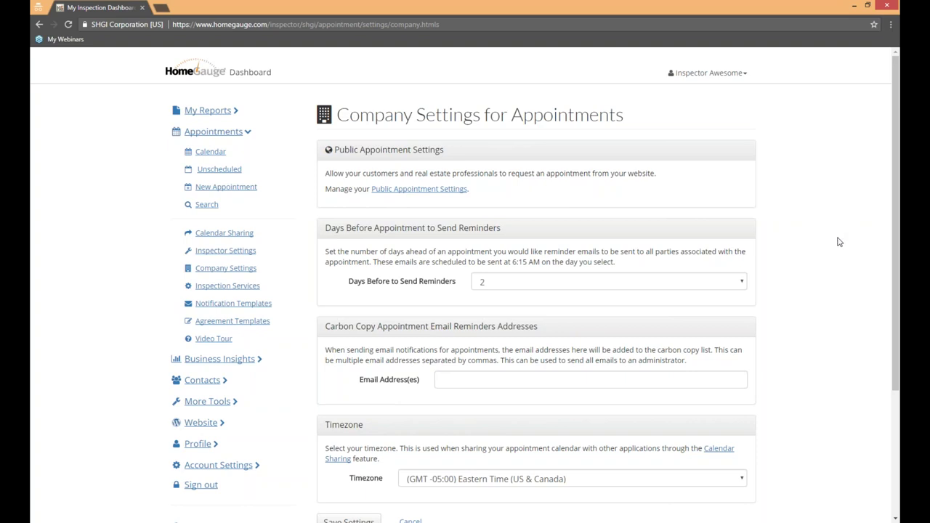
pyautogui.scroll(-2, 836, 239)
pyautogui.moveTo(325, 124); pyautogui.dragTo(501, 125)
pyautogui.click(874, 205)
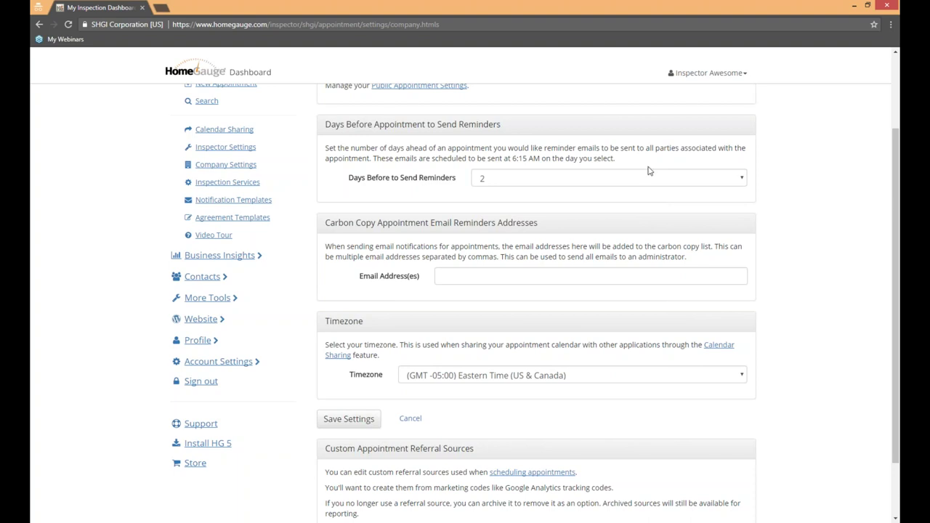
pyautogui.click(672, 178)
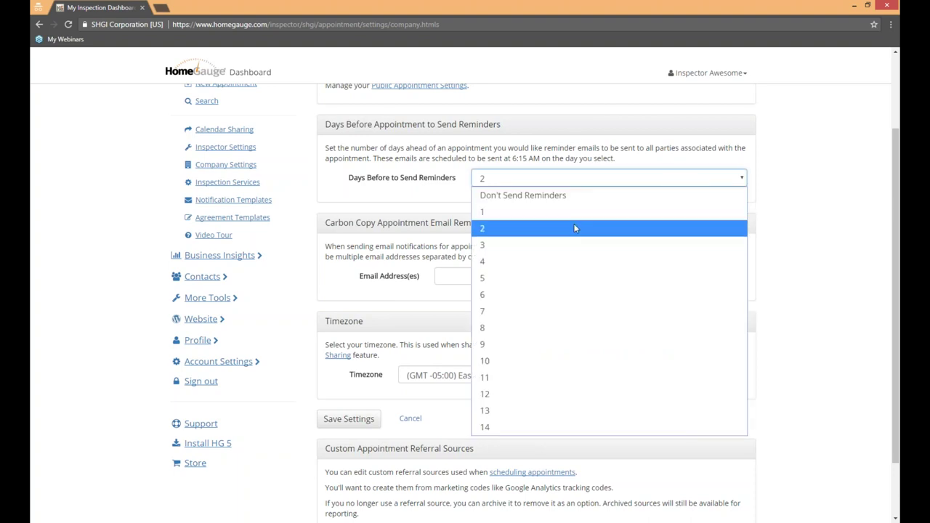
pyautogui.click(823, 220)
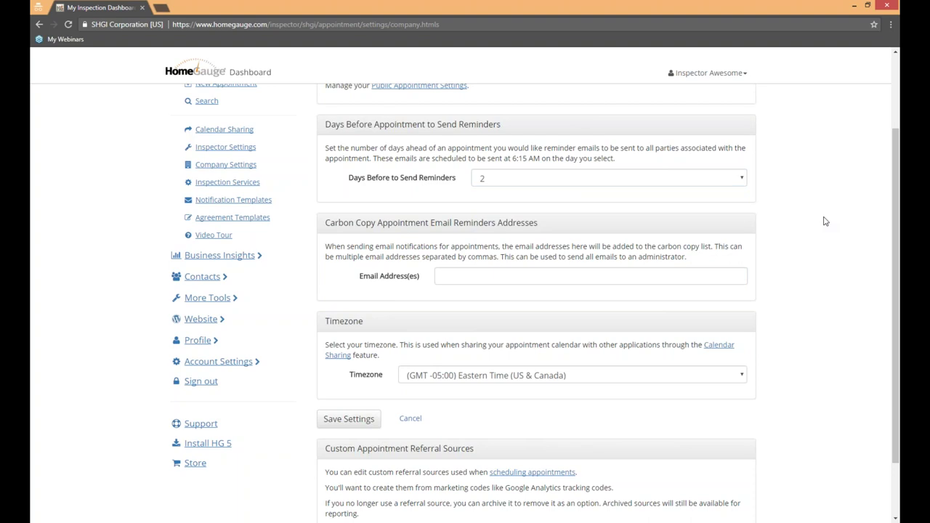
pyautogui.click(498, 274)
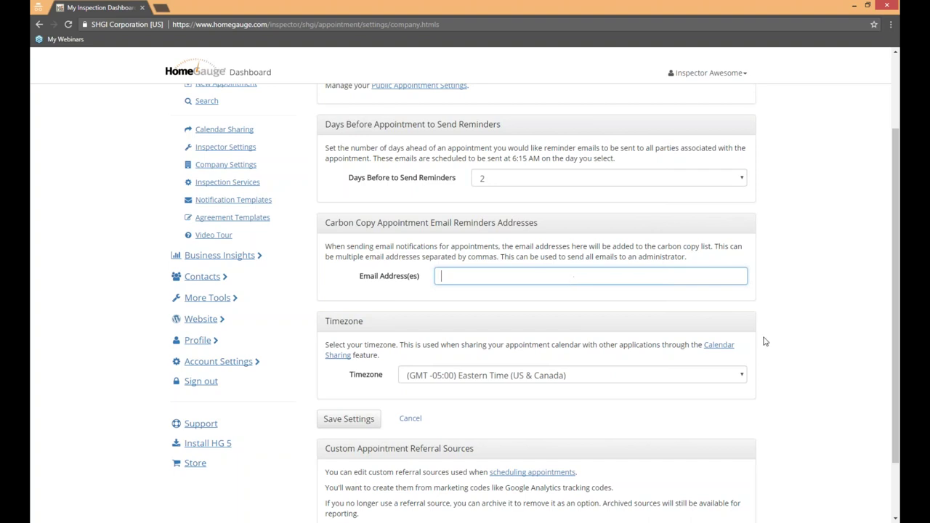
pyautogui.click(801, 339)
pyautogui.scroll(-1, 799, 337)
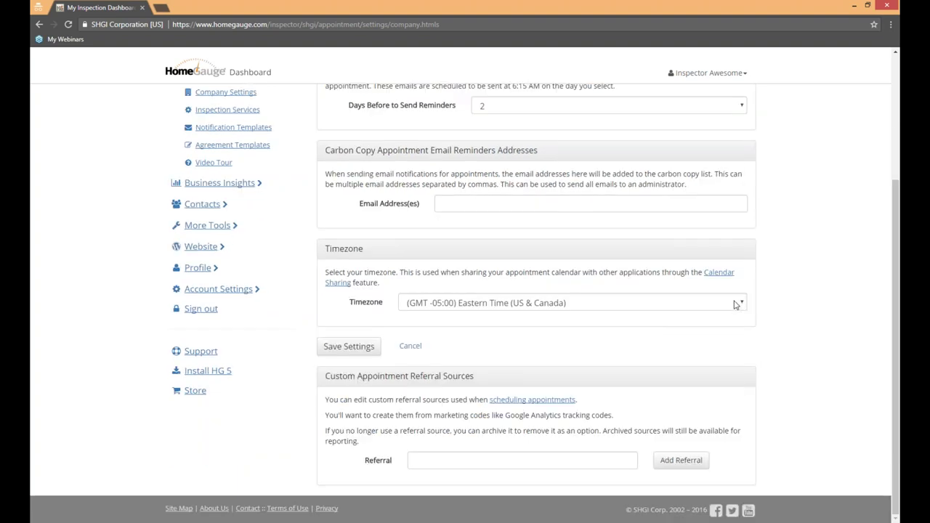
pyautogui.click(737, 305)
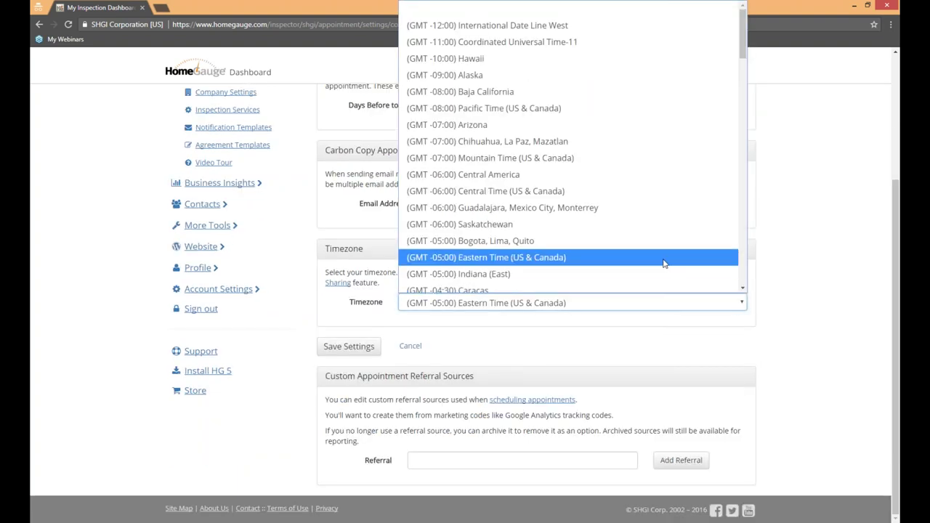
pyautogui.click(663, 259)
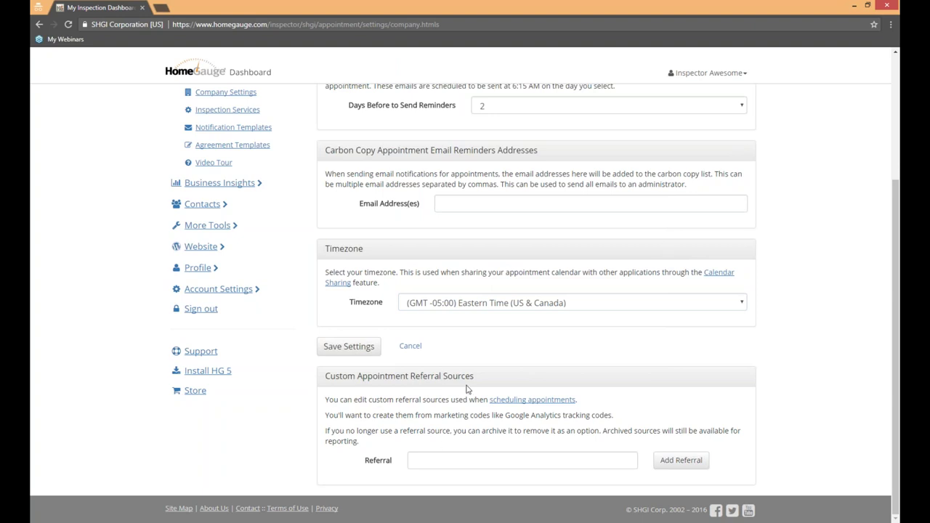
pyautogui.moveTo(291, 372); pyautogui.dragTo(474, 375)
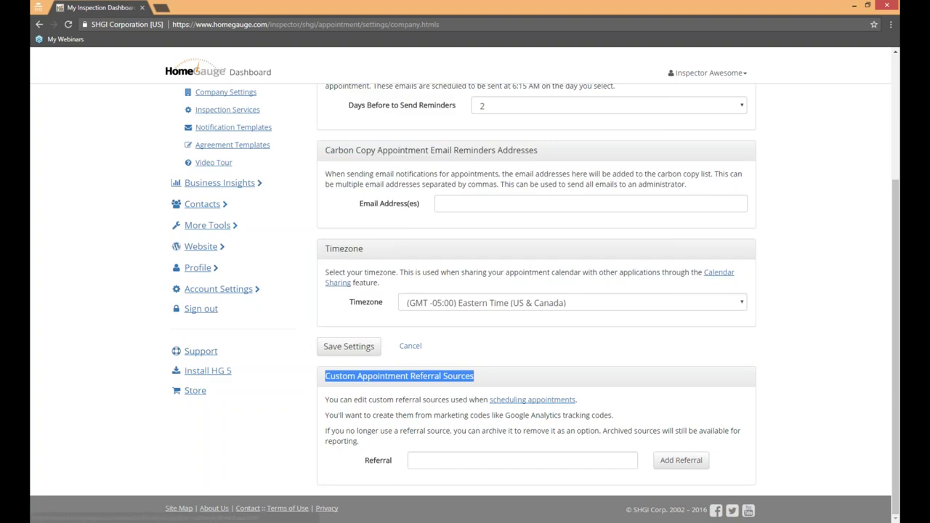
pyautogui.click(801, 356)
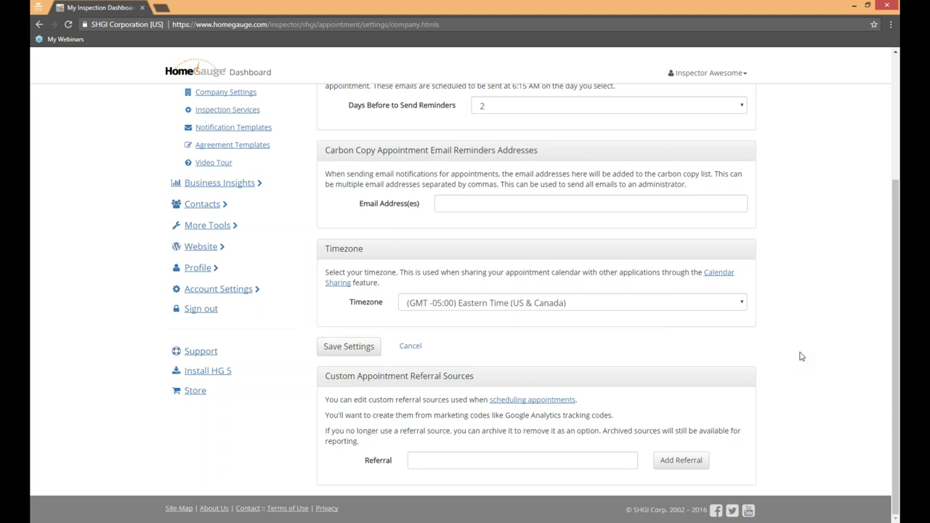
pyautogui.click(494, 459)
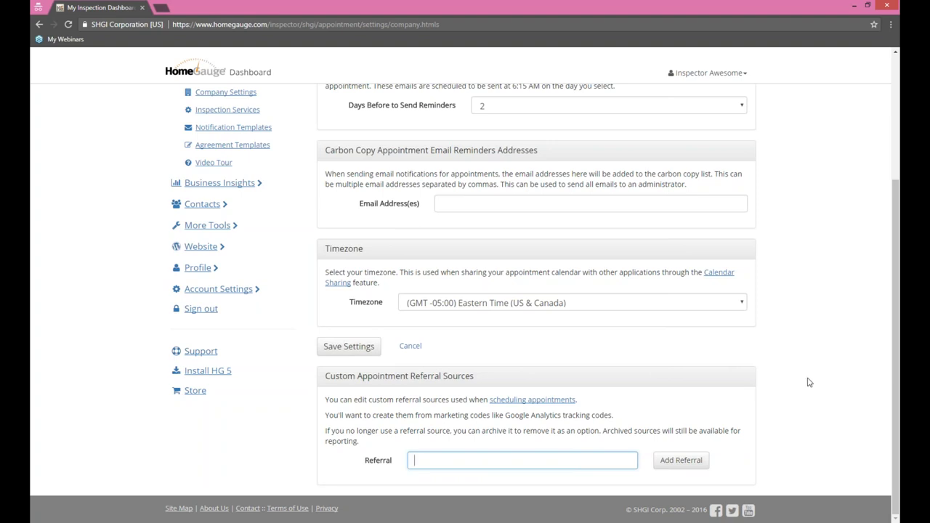
pyautogui.click(811, 336)
pyautogui.scroll(3, 846, 391)
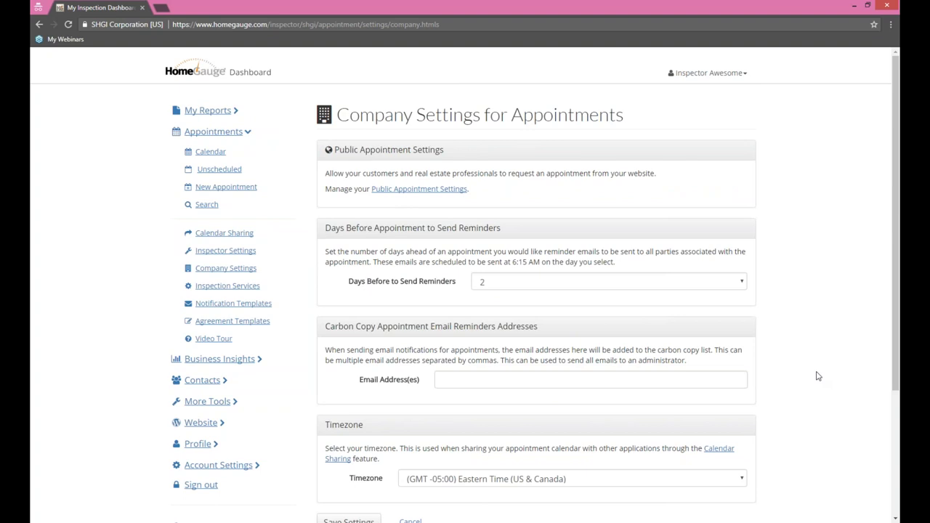
# Step: Keep public appointment requests enabled and let customers and agents select publicly available services
pyautogui.click(395, 190)
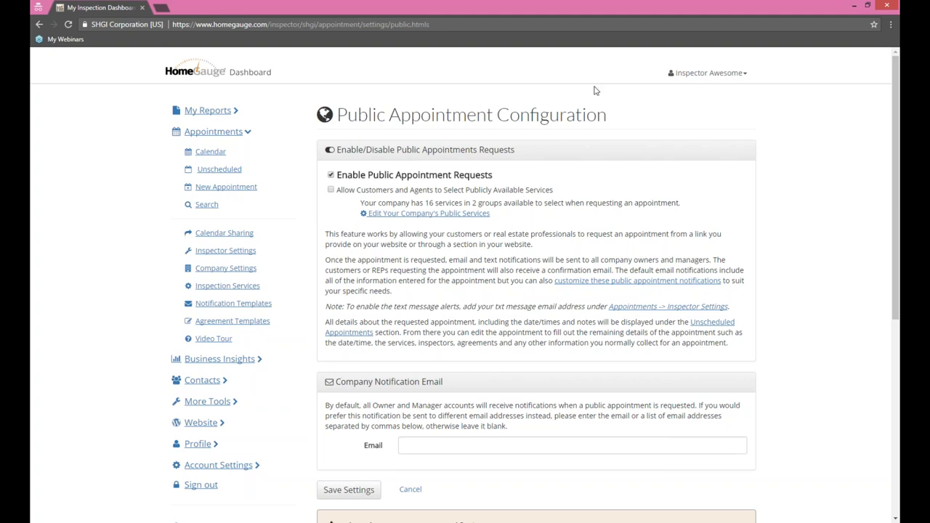
pyautogui.click(332, 177)
pyautogui.click(332, 176)
pyautogui.moveTo(550, 181); pyautogui.dragTo(459, 176)
pyautogui.tripleClick(338, 190)
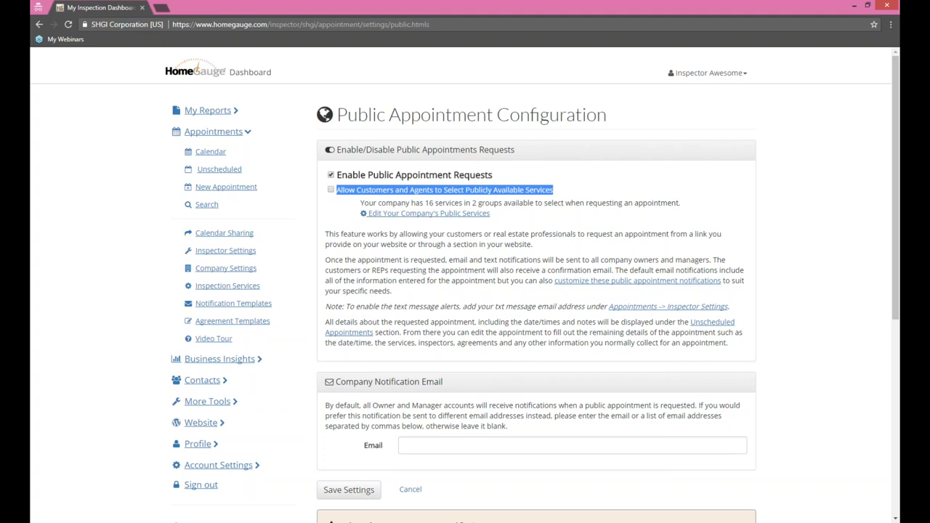
pyautogui.click(331, 189)
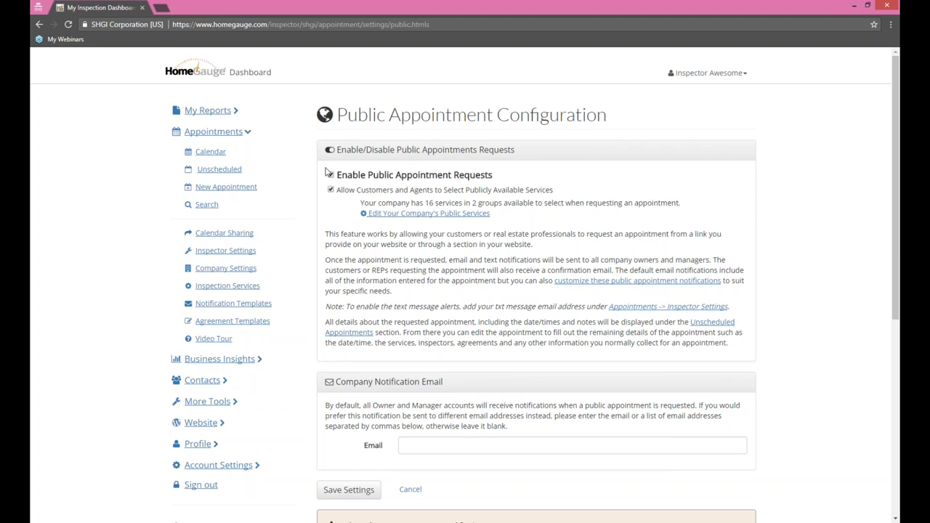
# Step: Leave the Company Notification Email blank and save the public appointment settings
pyautogui.scroll(-3, 824, 210)
pyautogui.scroll(3, 824, 209)
pyautogui.scroll(-2, 792, 242)
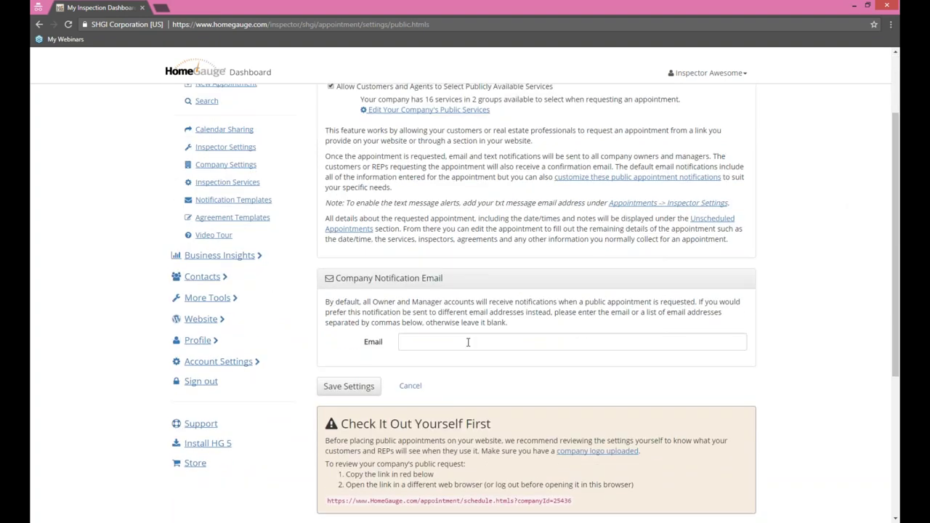
pyautogui.moveTo(337, 279); pyautogui.dragTo(458, 289)
pyautogui.click(501, 339)
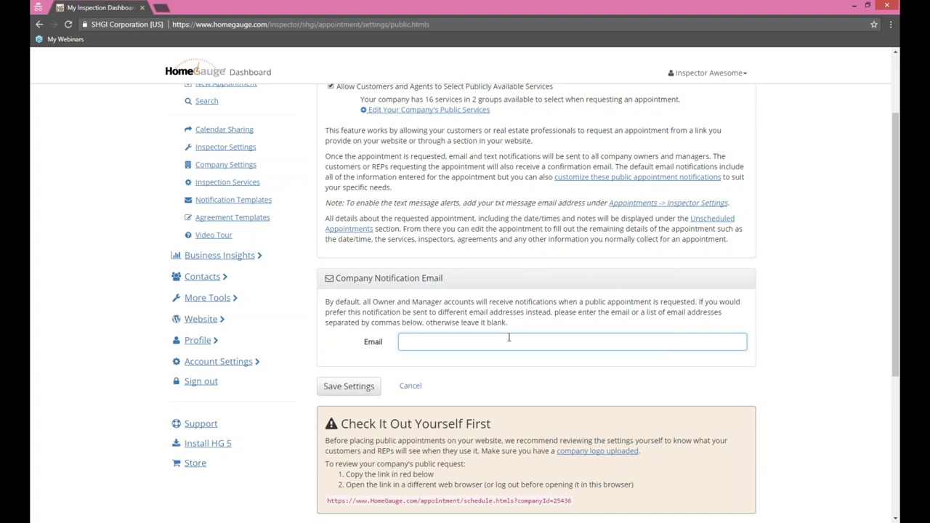
pyautogui.click(352, 388)
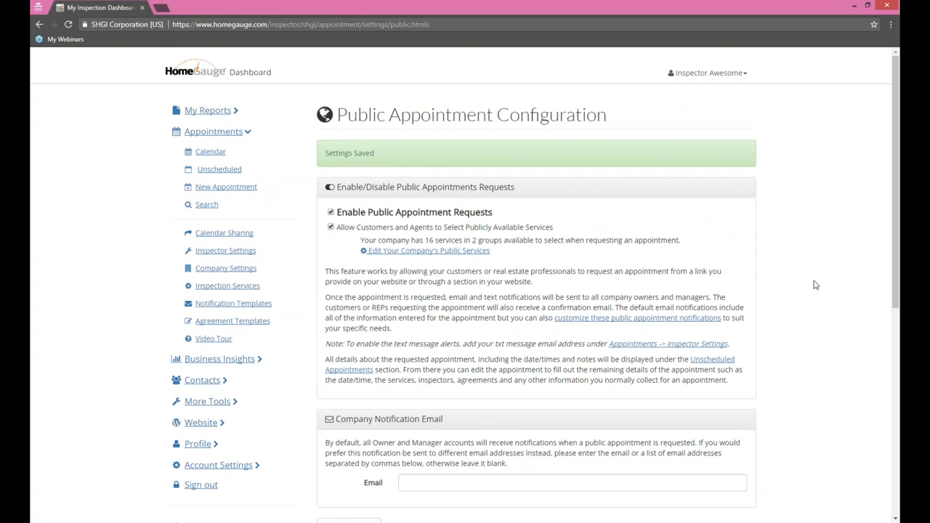
# Step: Copy the public appointment request link from the Check It Out Yourself First box
pyautogui.scroll(-5, 815, 284)
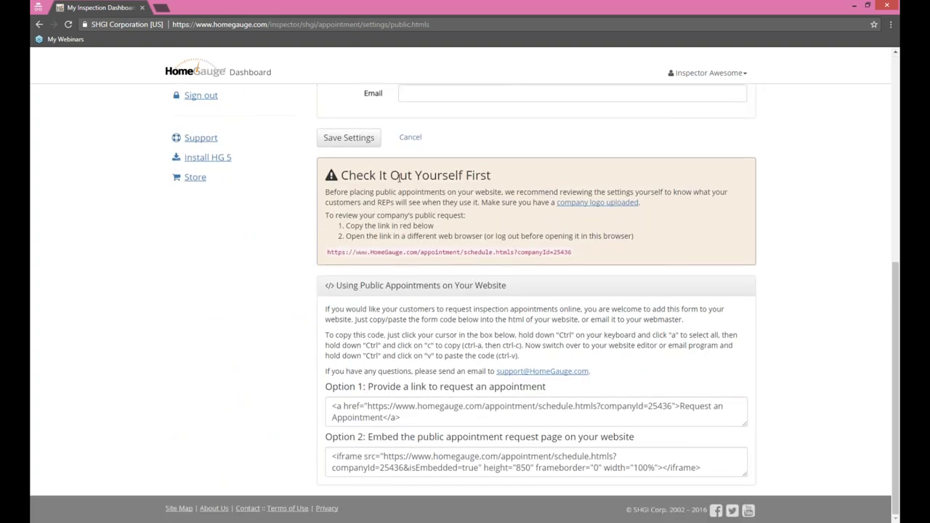
pyautogui.moveTo(491, 175); pyautogui.dragTo(340, 175)
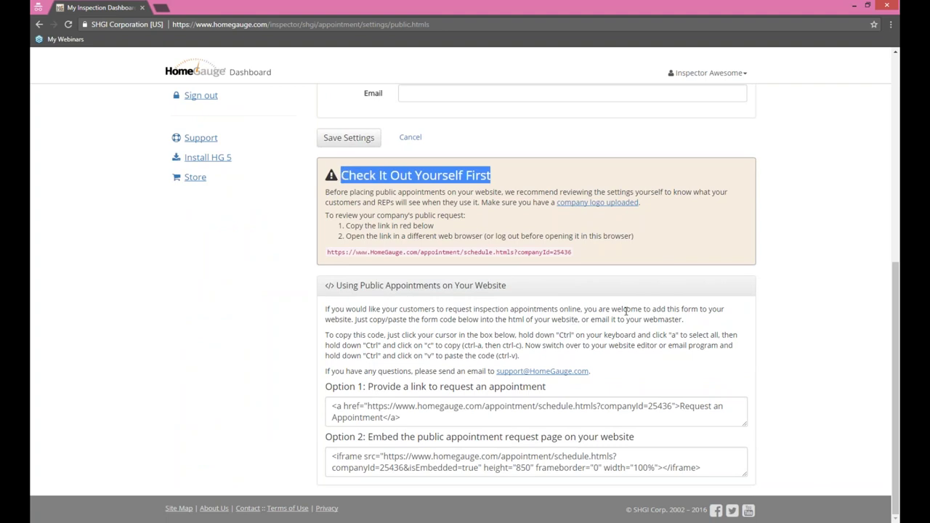
pyautogui.click(594, 259)
pyautogui.moveTo(573, 254); pyautogui.dragTo(327, 256)
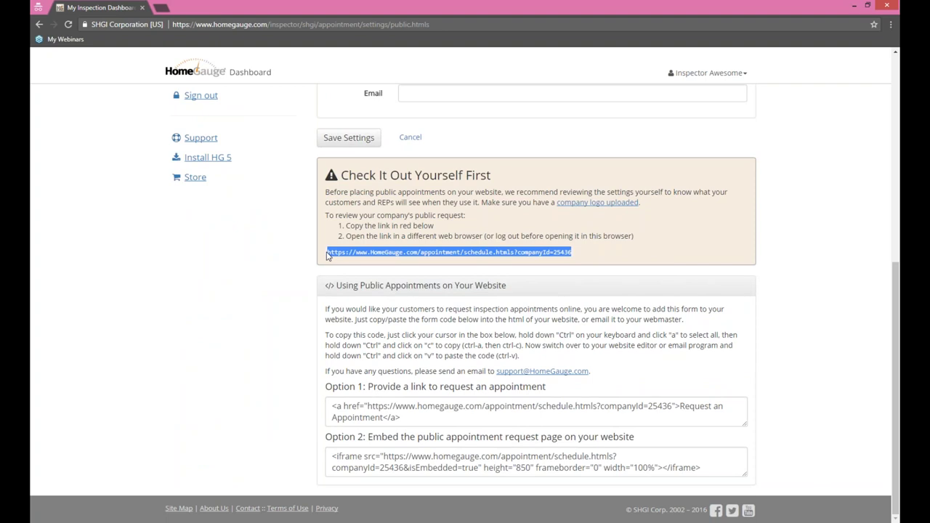
pyautogui.rightClick(327, 255)
pyautogui.click(401, 259)
# Step: Sign out in Internet Explorer and load the copied public appointment request link there
pyautogui.hotkey('alt', 'Tab')
pyautogui.click(722, 66)
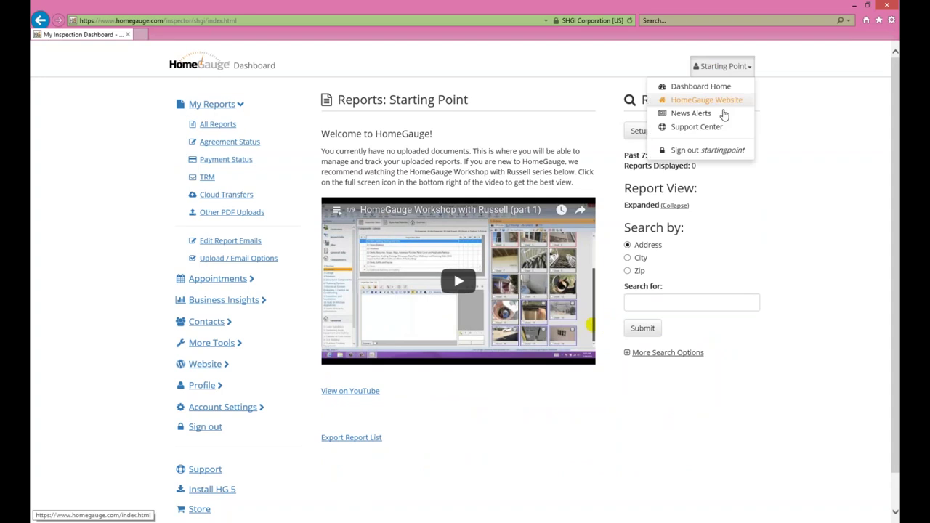
pyautogui.click(703, 151)
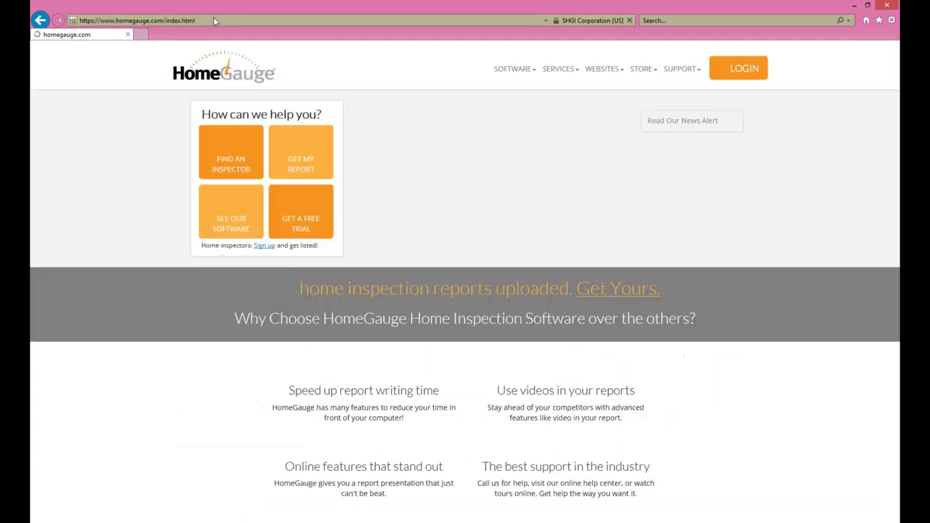
pyautogui.click(220, 21)
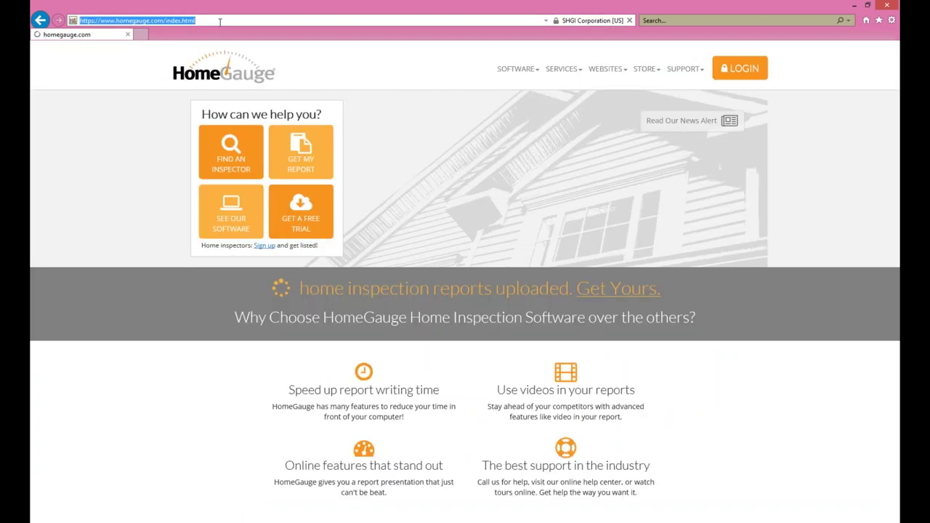
pyautogui.hotkey('ctrl', 'v')
pyautogui.press('Return')
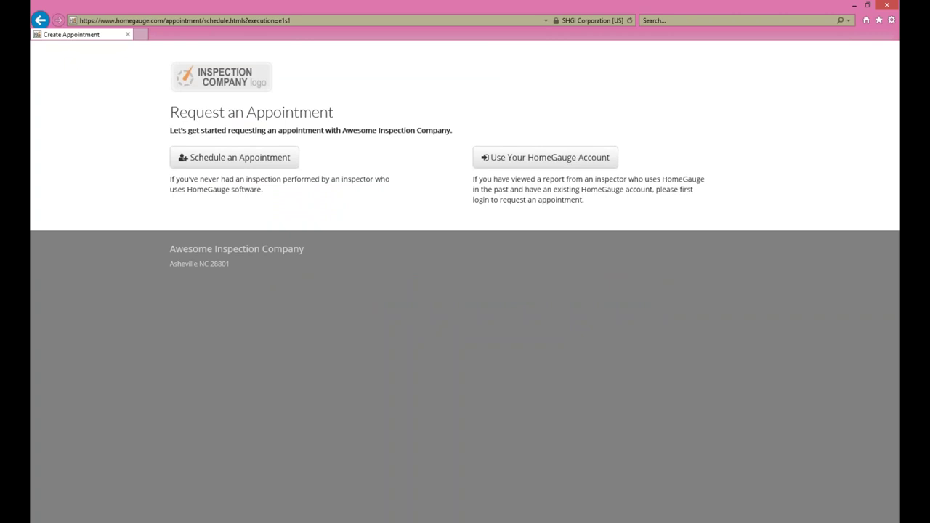
# Step: Select the Option 1 link code in Chrome, compare with the request page, and return to the dashboard
pyautogui.click(217, 520)
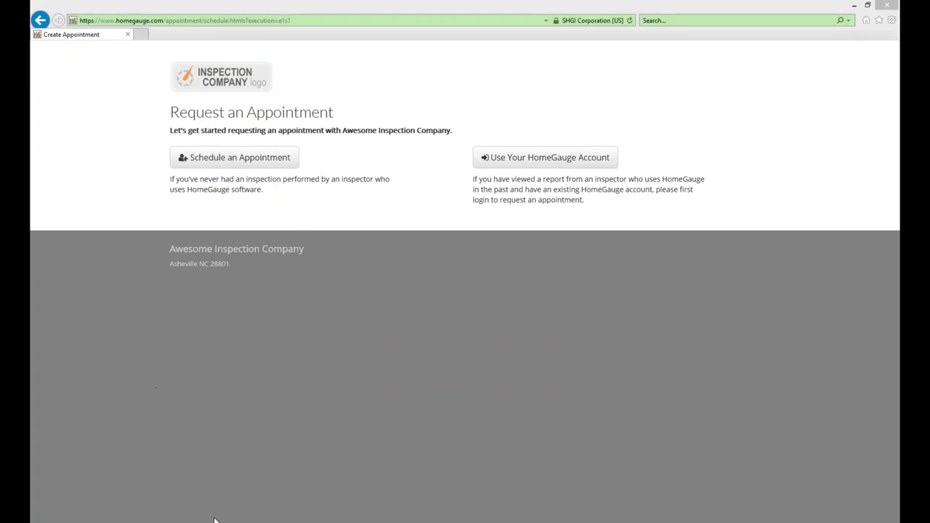
pyautogui.click(265, 476)
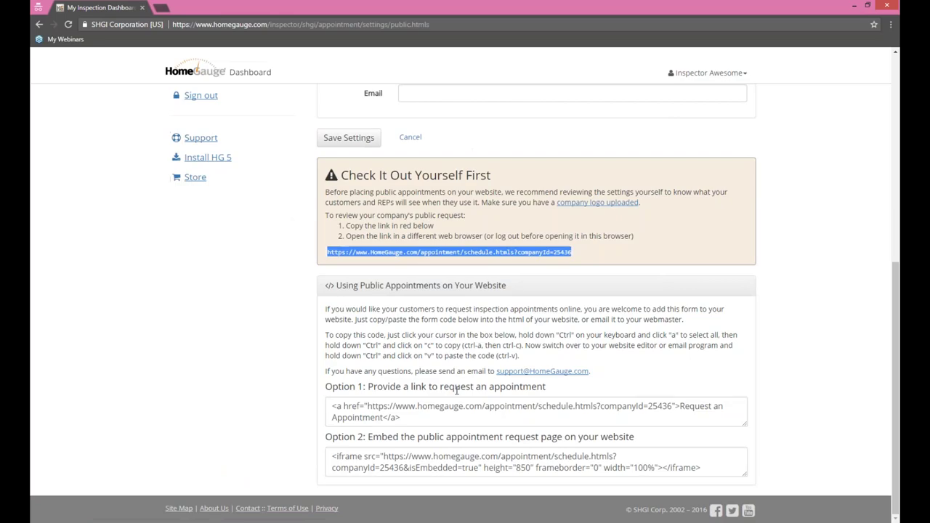
pyautogui.click(333, 403)
pyautogui.hotkey('ctrl', 'a')
pyautogui.click(243, 520)
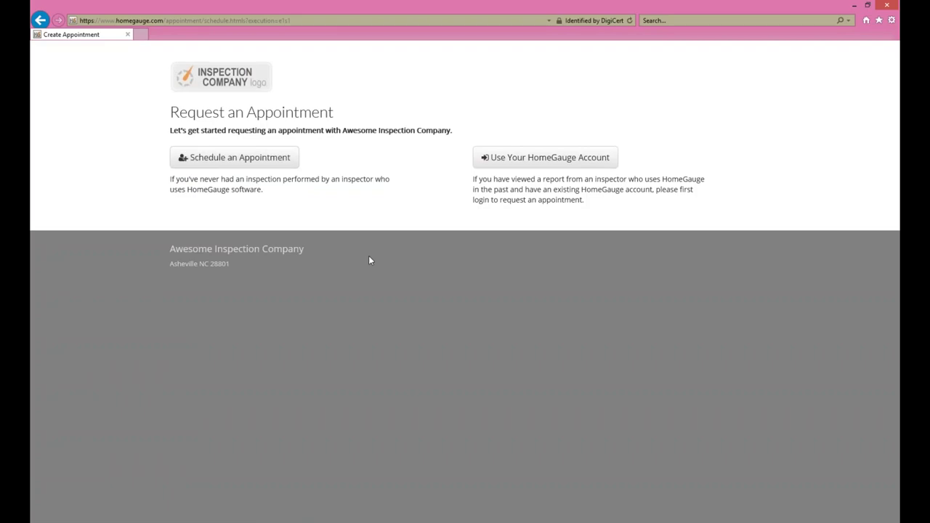
pyautogui.click(251, 503)
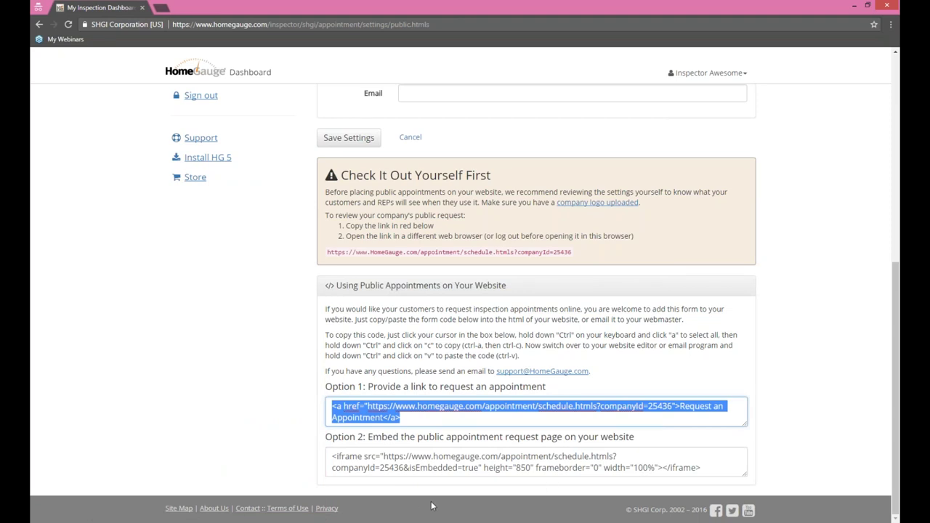
# Step: Inspect the Option 1 link code and select the Option 2 iframe embed code
pyautogui.click(415, 419)
pyautogui.click(712, 467)
pyautogui.hotkey('ctrl', 'a')
pyautogui.click(799, 409)
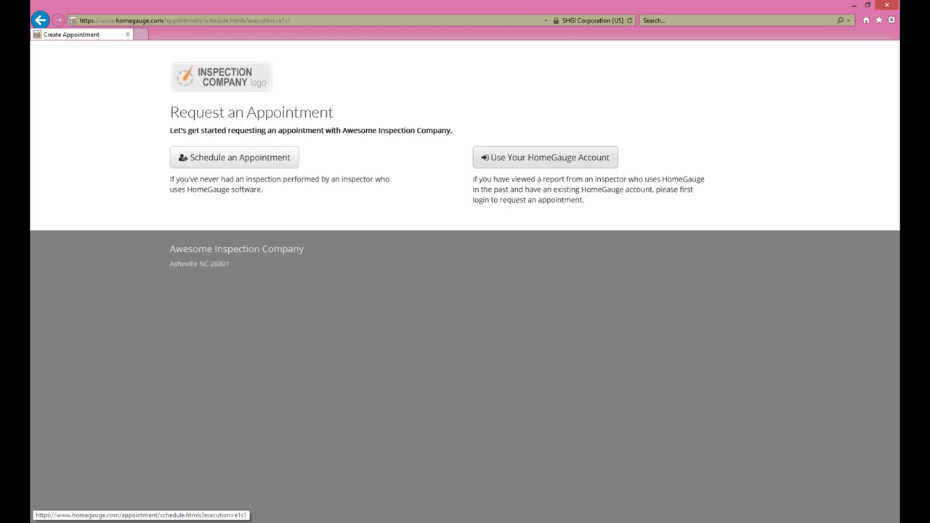
# Step: Choose Use Your HomeGauge Account to request the appointment as an existing account holder
pyautogui.click(551, 167)
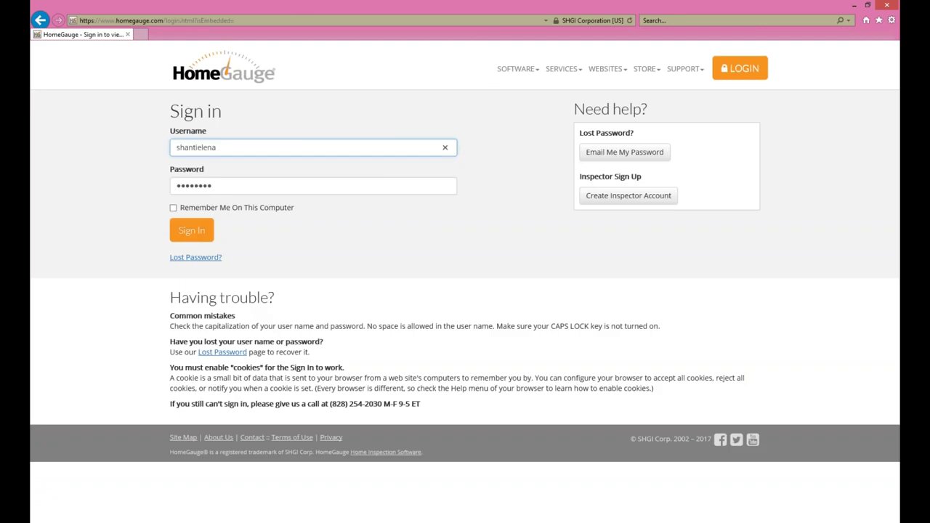
# Step: Sign in with the customer's username and password
pyautogui.moveTo(240, 148); pyautogui.dragTo(129, 166)
pyautogui.write('bethanycust')
pyautogui.press('Tab')
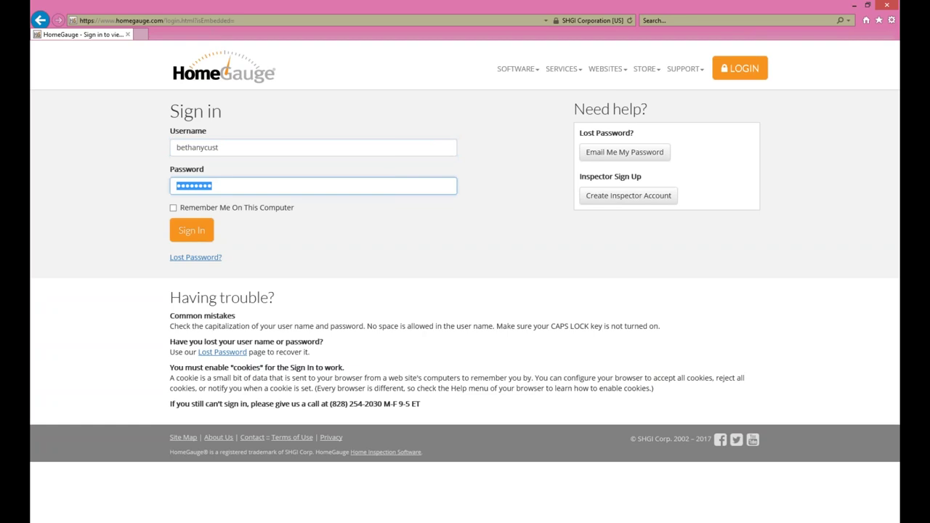
pyautogui.write('*********')
pyautogui.press('Return')
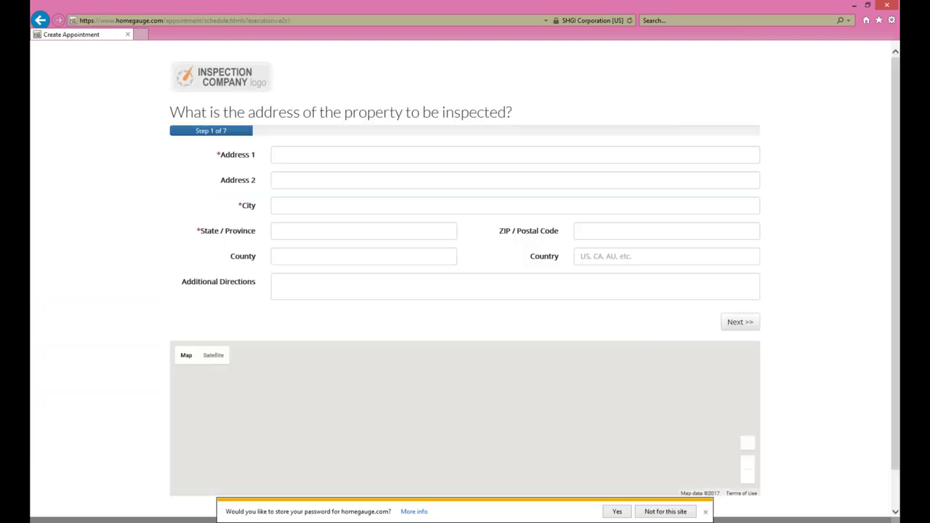
# Step: Enter the property's street address, city, state and ZIP code in Step 1
pyautogui.click(315, 157)
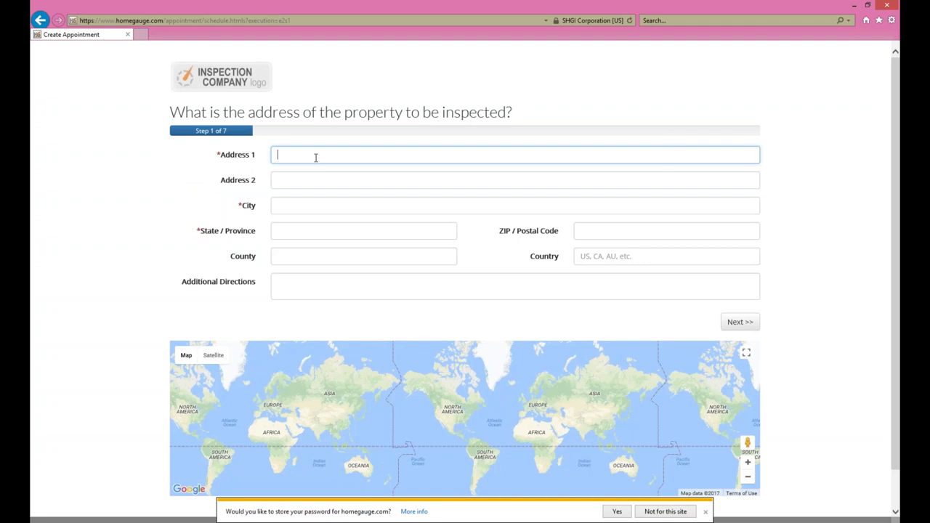
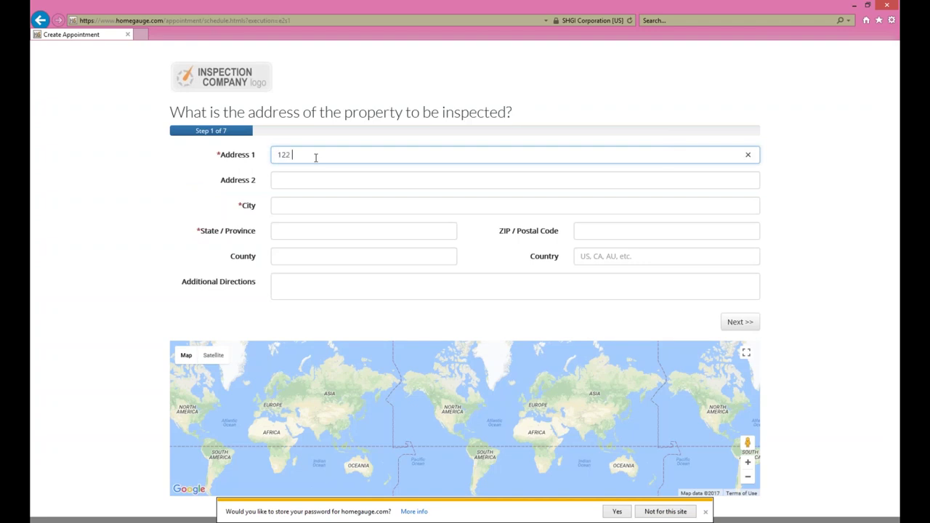
pyautogui.press('Tab')
pyautogui.press('Tab')
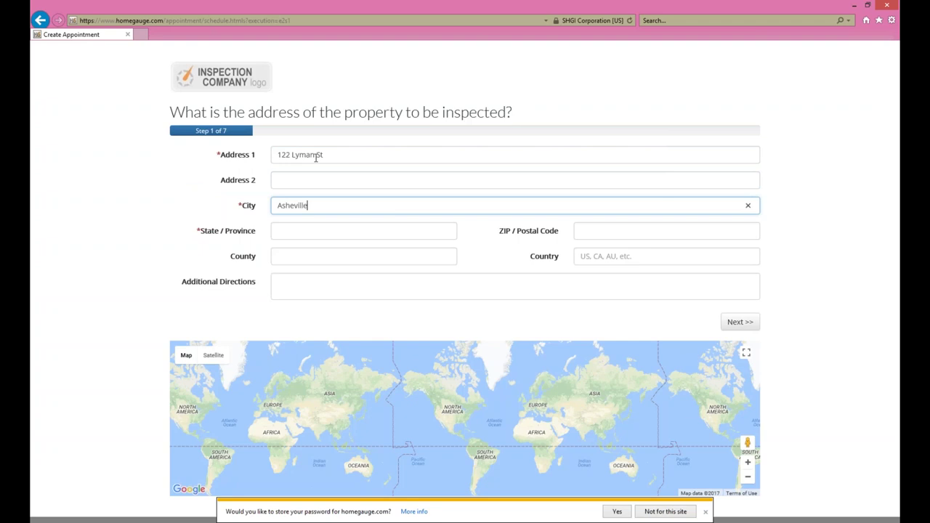
pyautogui.press('Tab')
pyautogui.write('NC')
pyautogui.press('Tab')
pyautogui.write('28801')
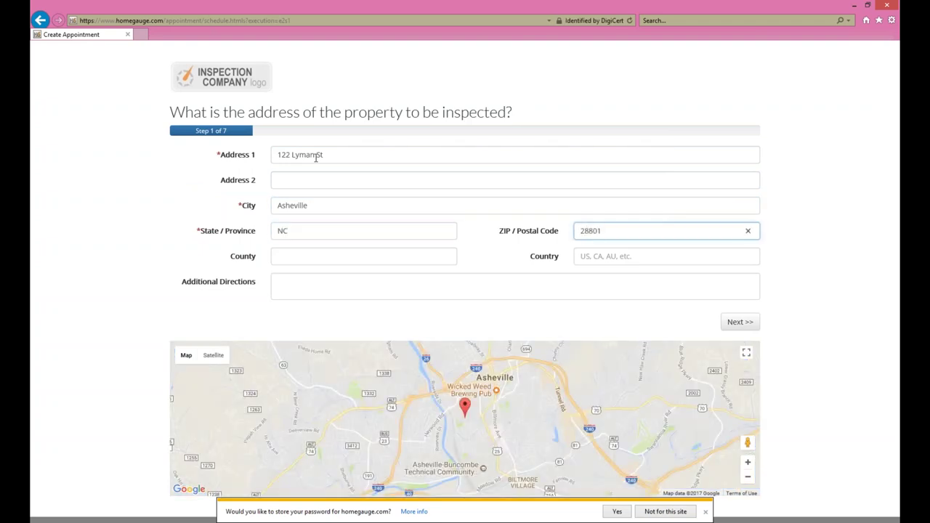
# Step: Set the country to US and leave the additional directions empty
pyautogui.click(273, 256)
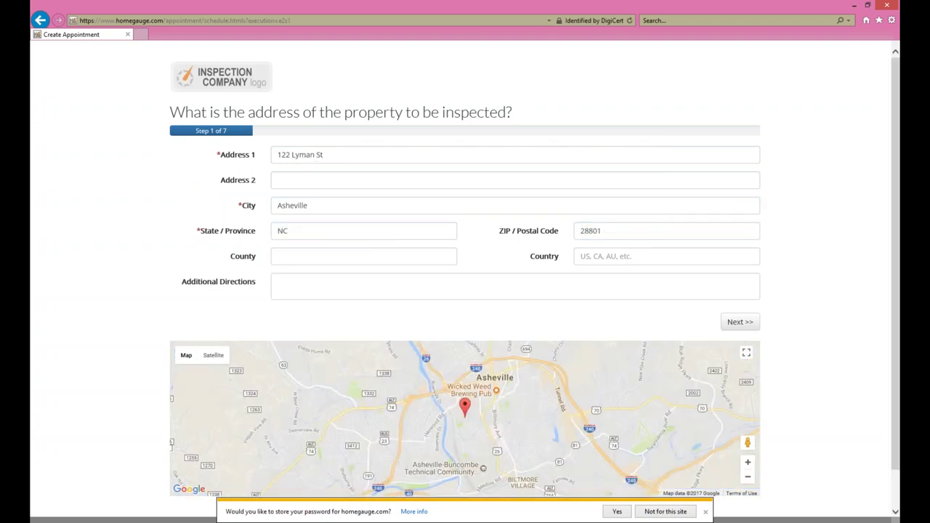
pyautogui.click(577, 256)
pyautogui.write('US')
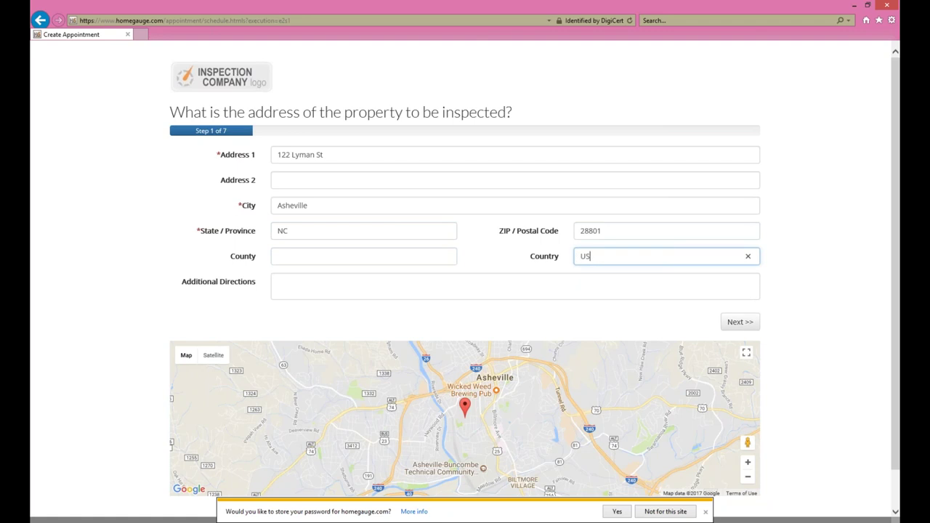
pyautogui.click(313, 290)
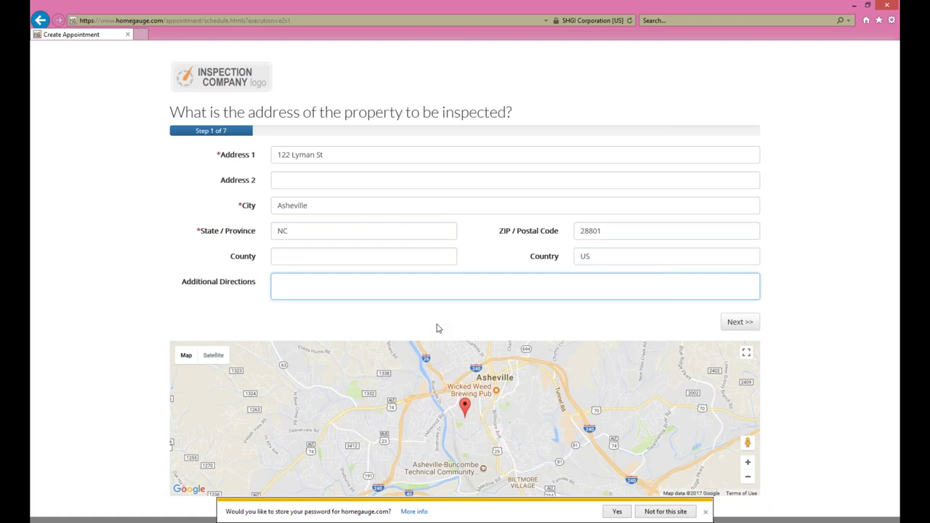
pyautogui.click(821, 296)
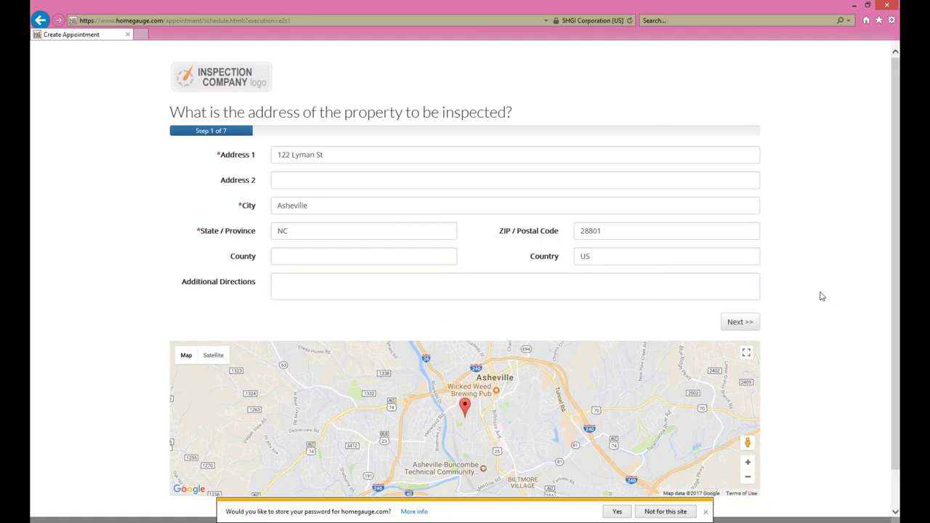
pyautogui.scroll(-1, 821, 296)
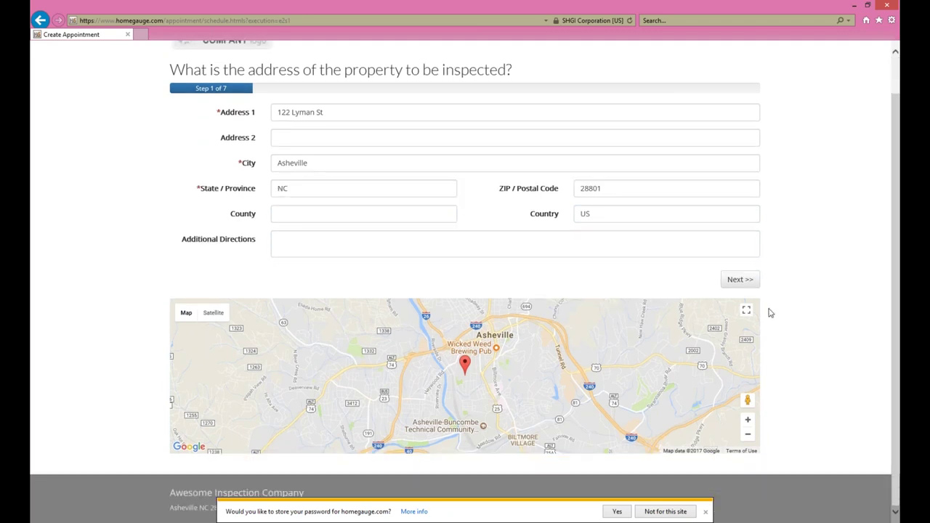
# Step: Enter the real estate professional's e-mail, first name, last name and mobile phone, then add them
pyautogui.click(744, 282)
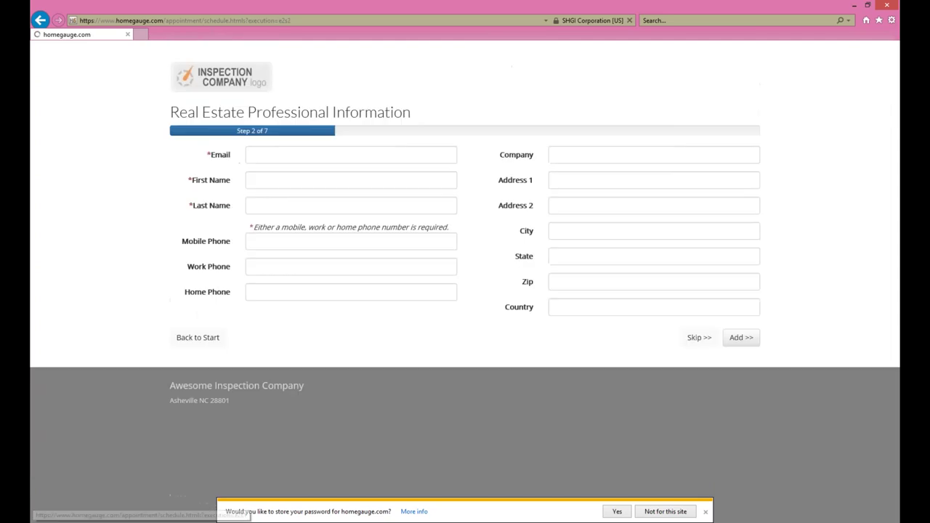
pyautogui.click(271, 152)
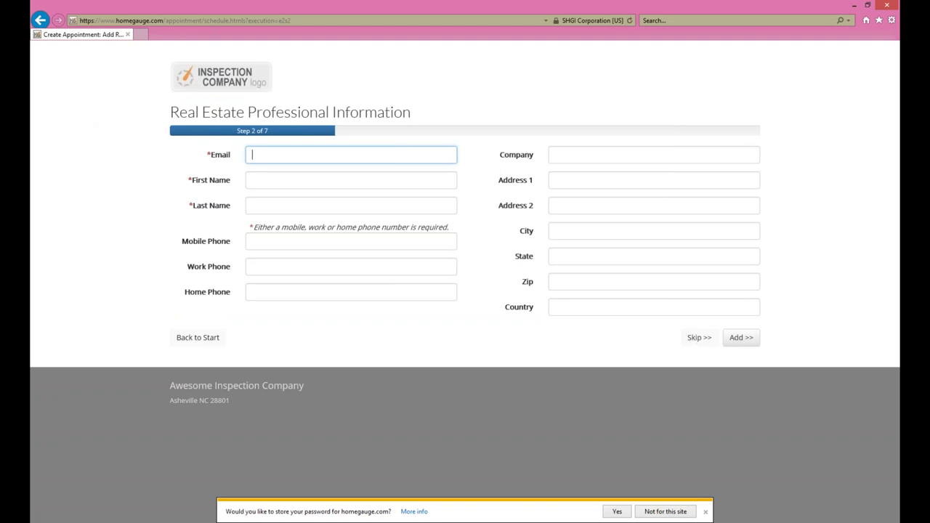
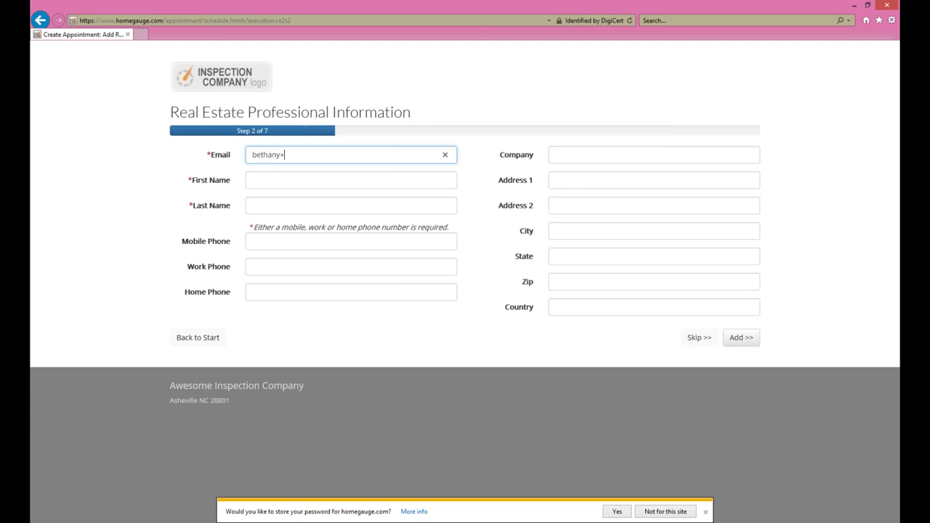
pyautogui.press('Tab')
pyautogui.write('B')
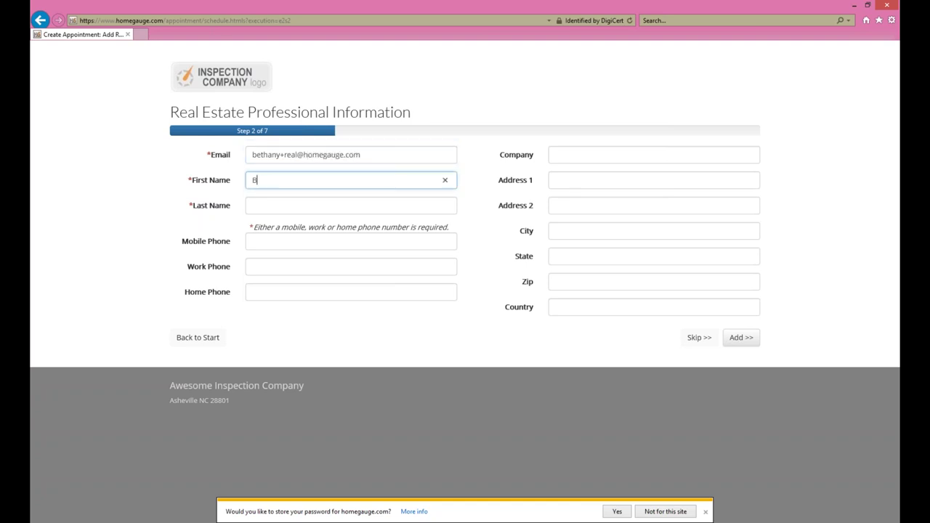
pyautogui.write('ethany')
pyautogui.press('Tab')
pyautogui.write('Re')
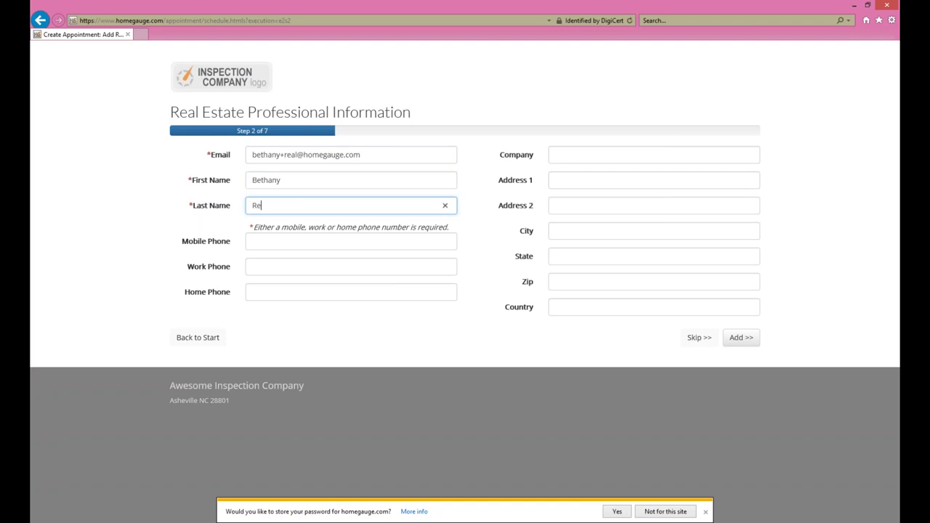
pyautogui.write('altor')
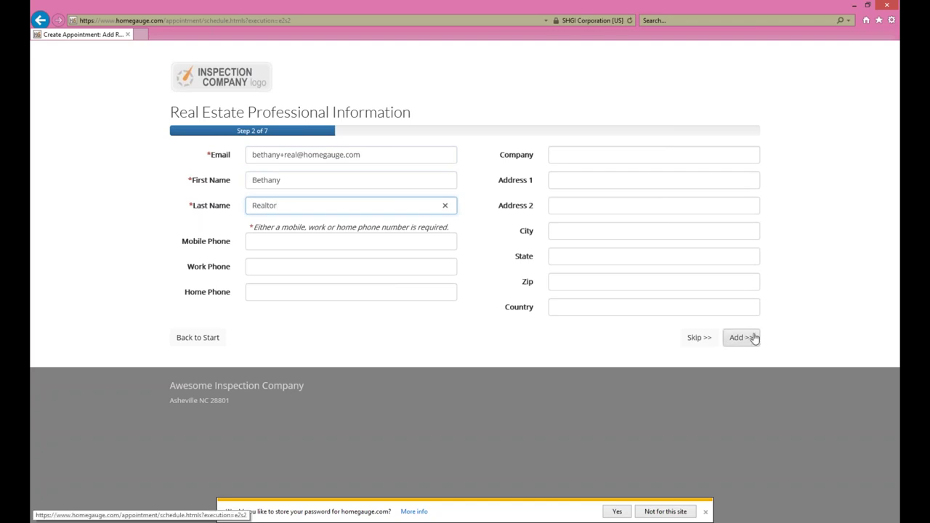
pyautogui.click(320, 236)
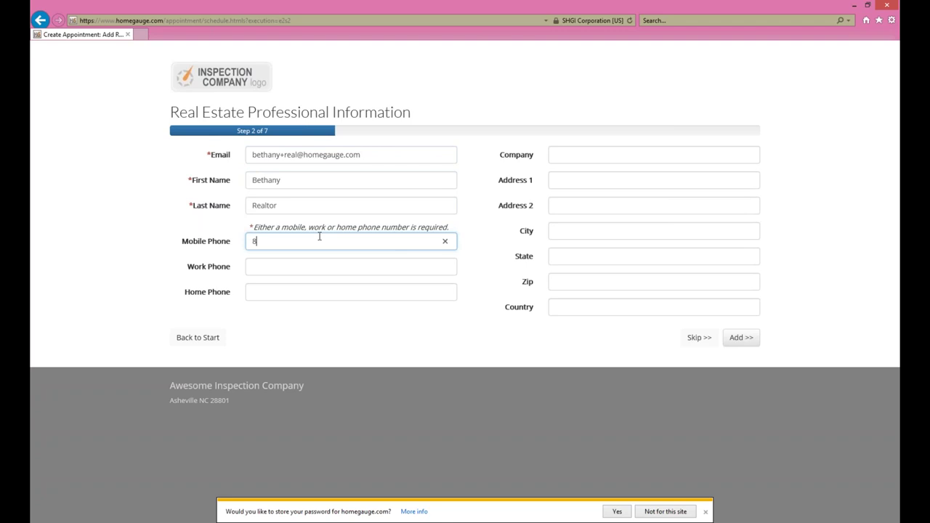
pyautogui.click(729, 340)
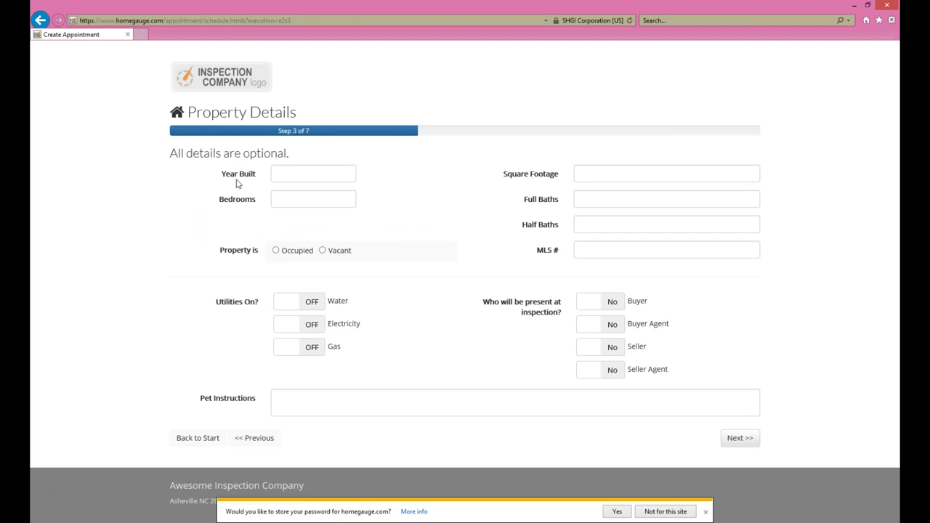
# Step: Enter property details: built 1980, 2345 sq ft, 3 bedrooms, 2 full baths
pyautogui.click(295, 177)
pyautogui.write('1980')
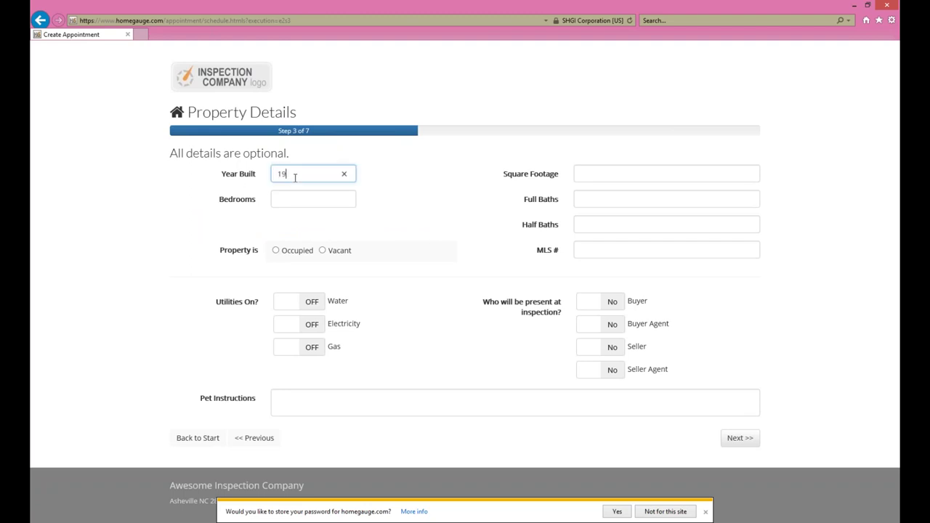
pyautogui.press('Tab')
pyautogui.write('2345')
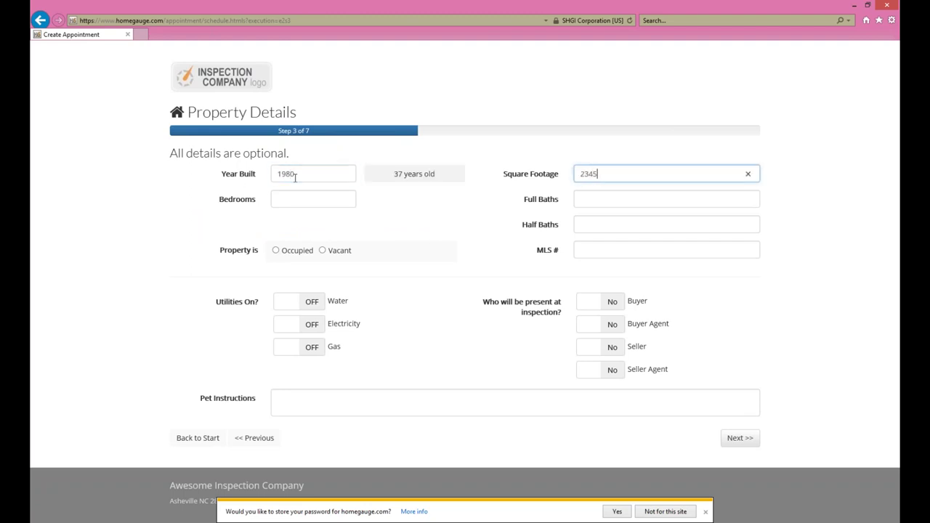
pyautogui.click(310, 198)
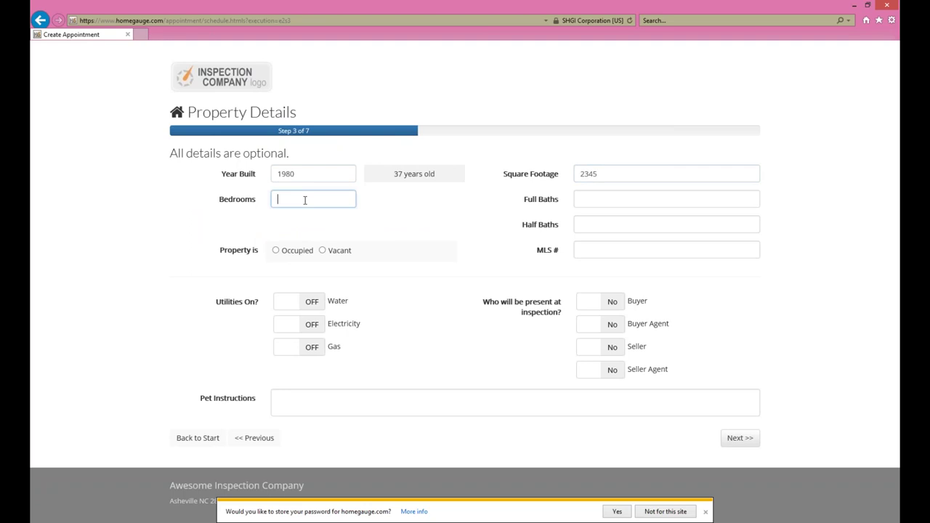
pyautogui.write('3')
pyautogui.click(612, 199)
pyautogui.write('2')
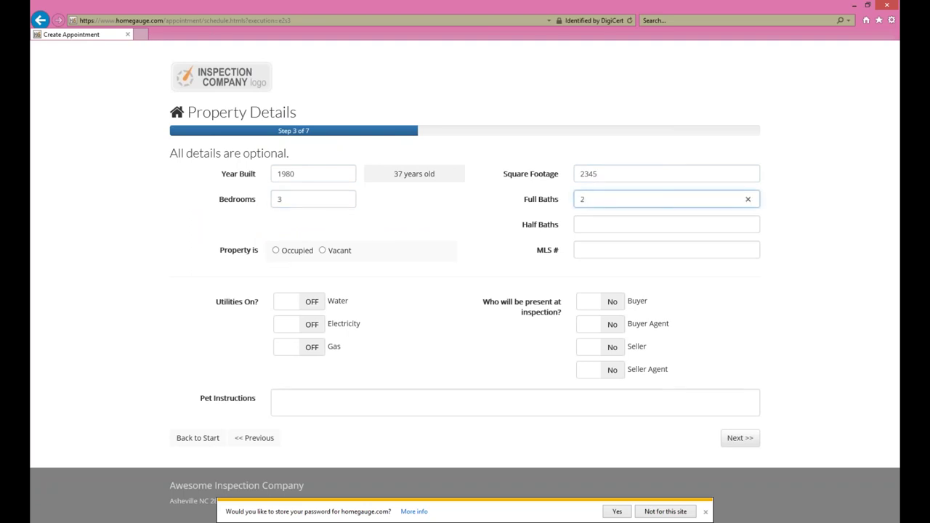
# Step: Mark the property occupied, water, electricity and gas on, and buyer and buyer's agent present
pyautogui.click(276, 251)
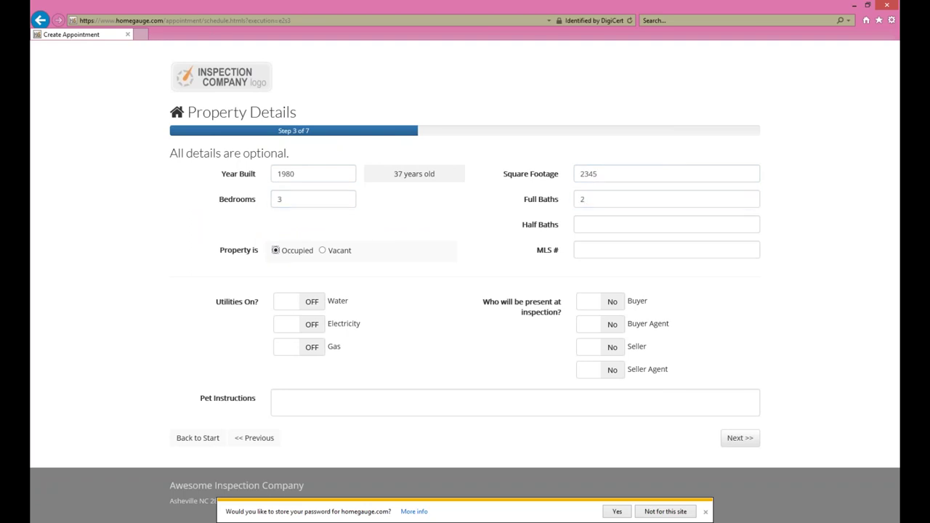
pyautogui.click(314, 308)
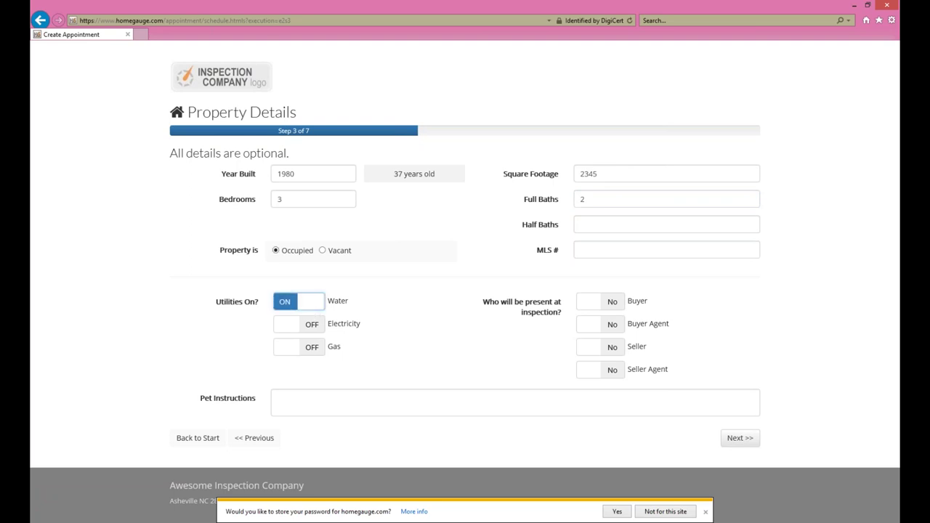
pyautogui.click(312, 325)
pyautogui.click(323, 350)
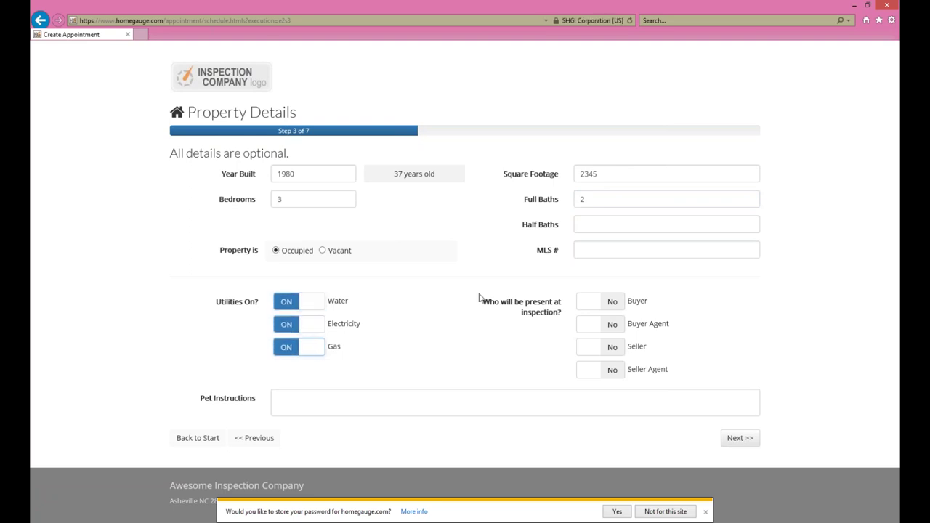
pyautogui.click(607, 301)
pyautogui.click(612, 327)
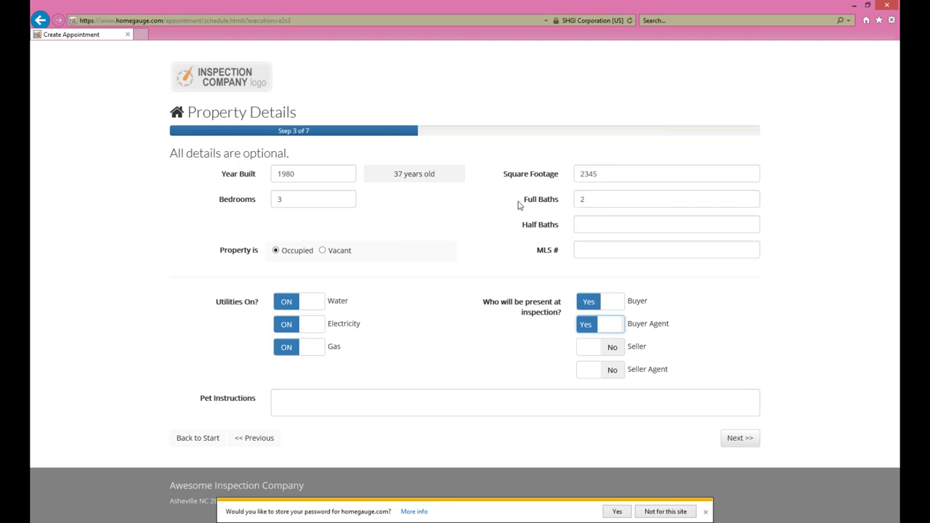
pyautogui.click(335, 398)
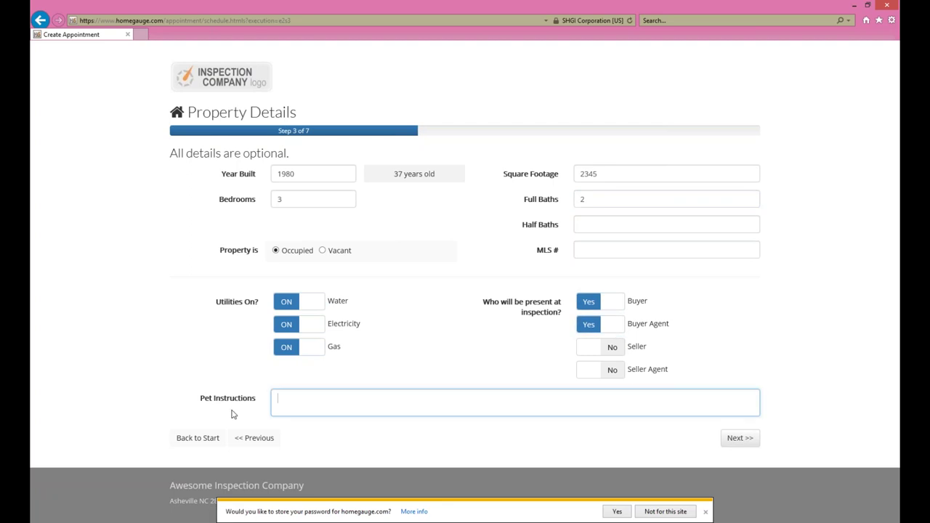
pyautogui.click(739, 438)
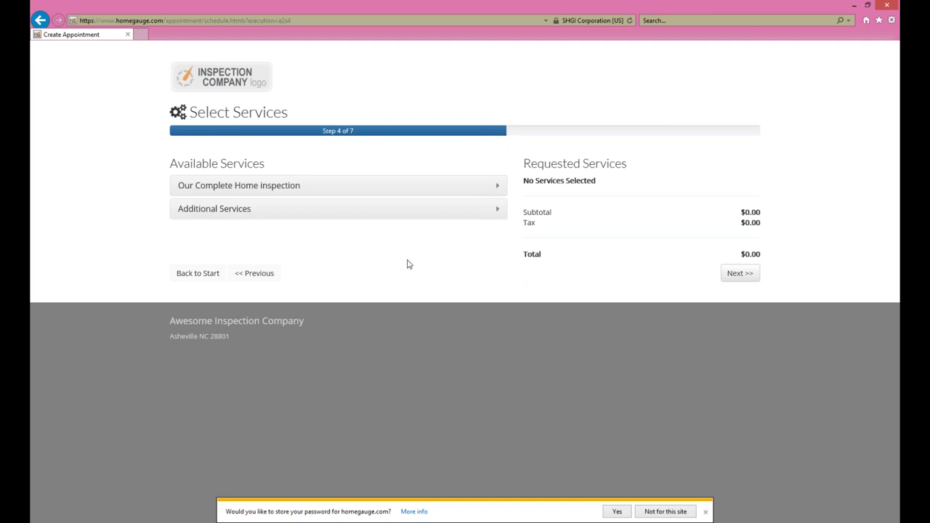
# Step: Add the 2,000 - 2,500 sq. ft. option from Our Complete Home inspection
pyautogui.click(497, 187)
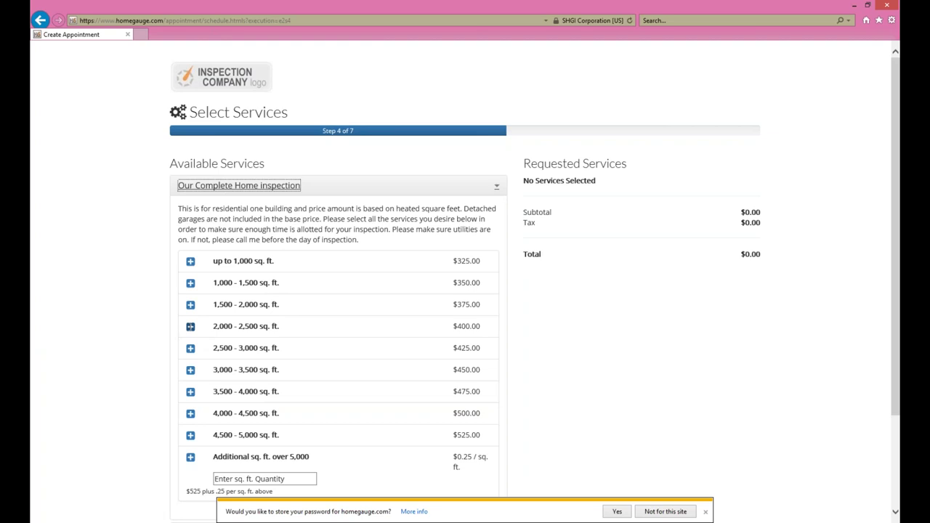
pyautogui.click(190, 326)
pyautogui.scroll(-2, 629, 350)
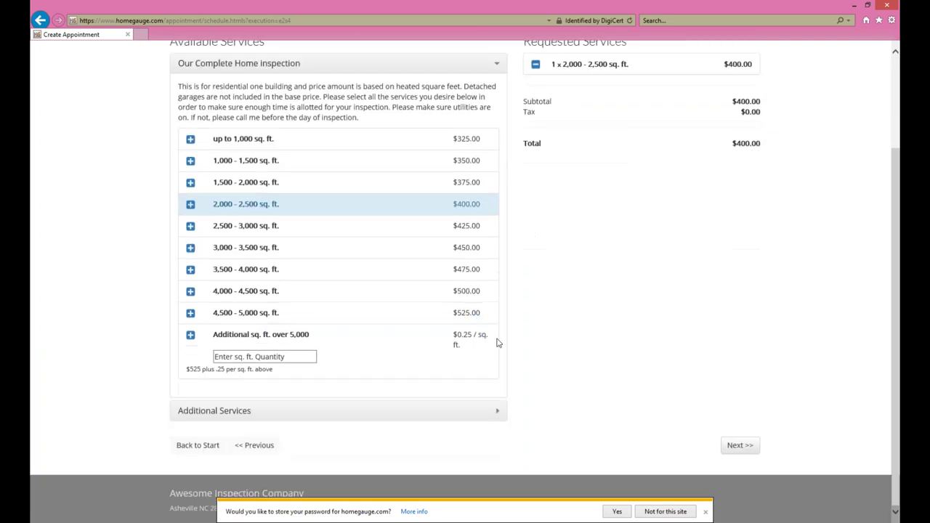
# Step: Add the Radon Test from Additional Services, dismissing the password-save offer, and continue
pyautogui.click(494, 412)
pyautogui.click(705, 512)
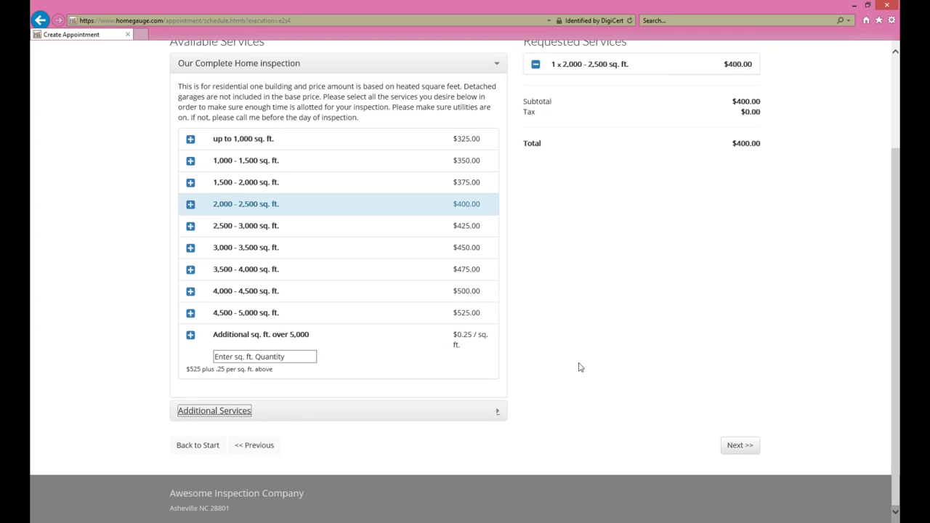
pyautogui.click(497, 414)
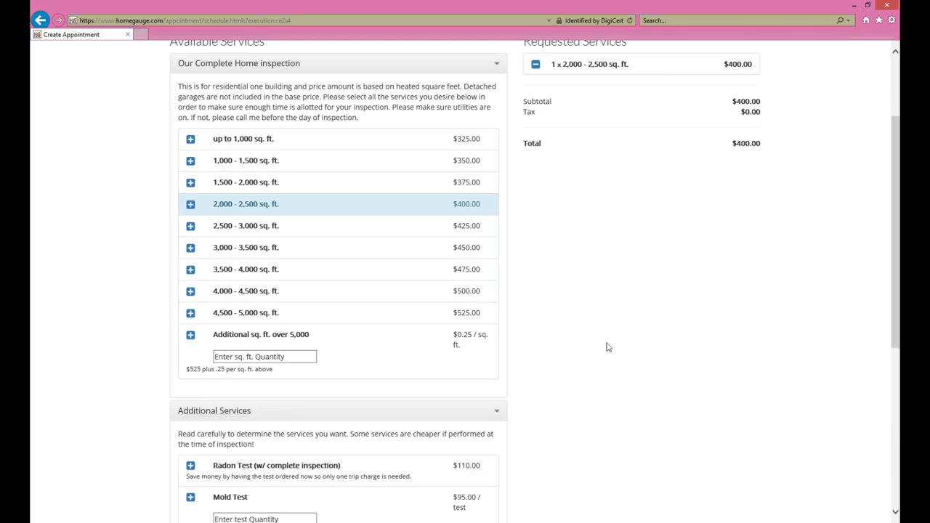
pyautogui.scroll(-5, 608, 347)
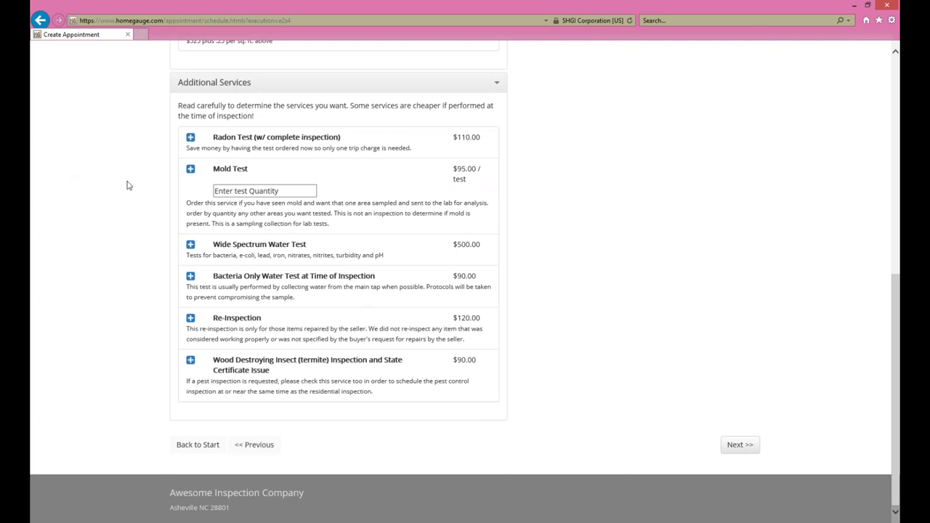
pyautogui.click(191, 136)
pyautogui.scroll(5, 676, 265)
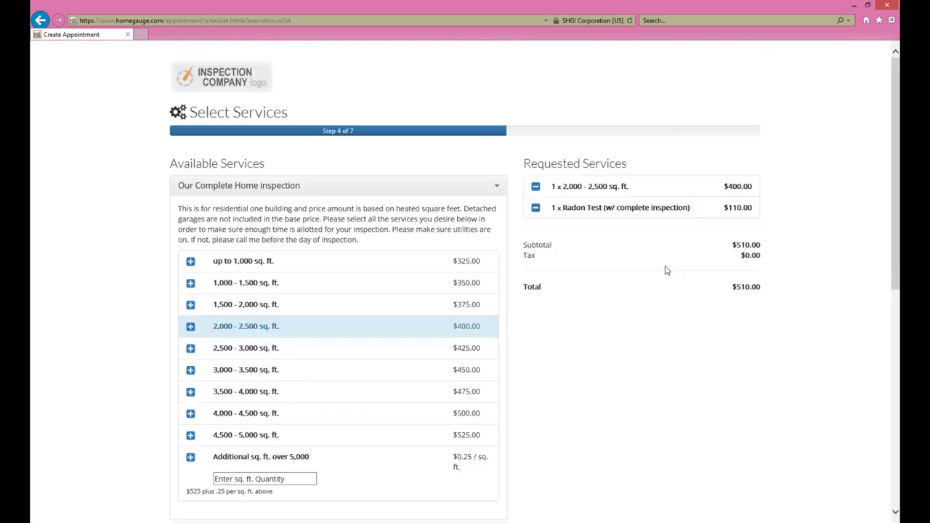
pyautogui.scroll(-1, 664, 271)
pyautogui.scroll(-5, 664, 271)
pyautogui.click(740, 445)
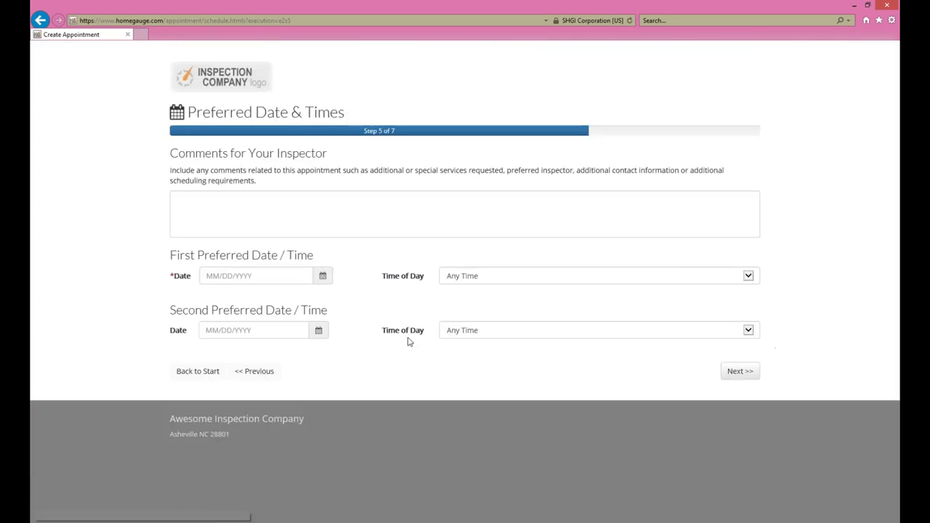
# Step: Choose preferred dates 10/27/2017 and 10/29/2017
pyautogui.click(227, 223)
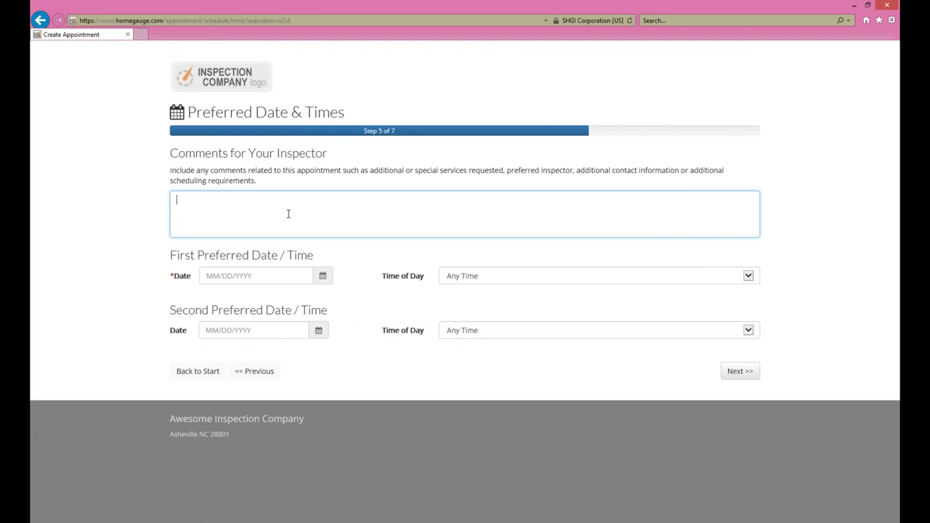
pyautogui.click(325, 277)
pyautogui.click(279, 402)
pyautogui.click(319, 330)
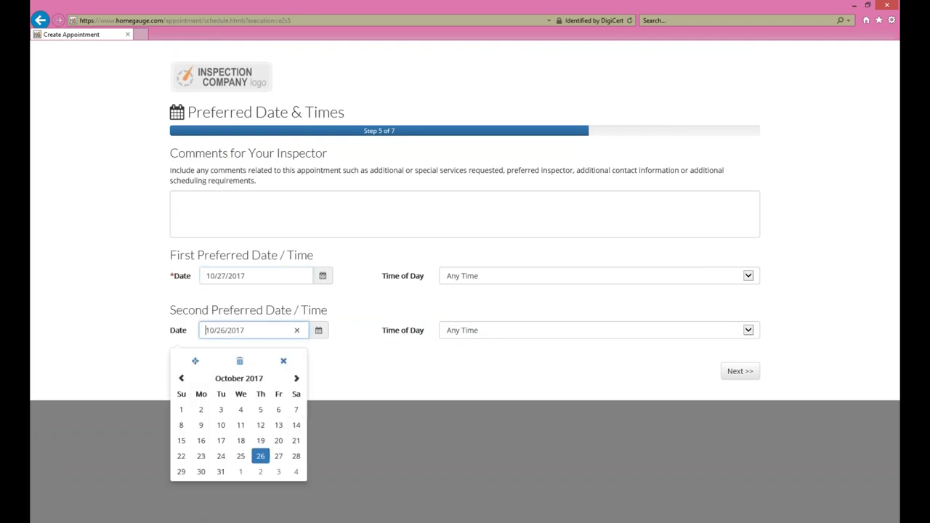
pyautogui.click(296, 378)
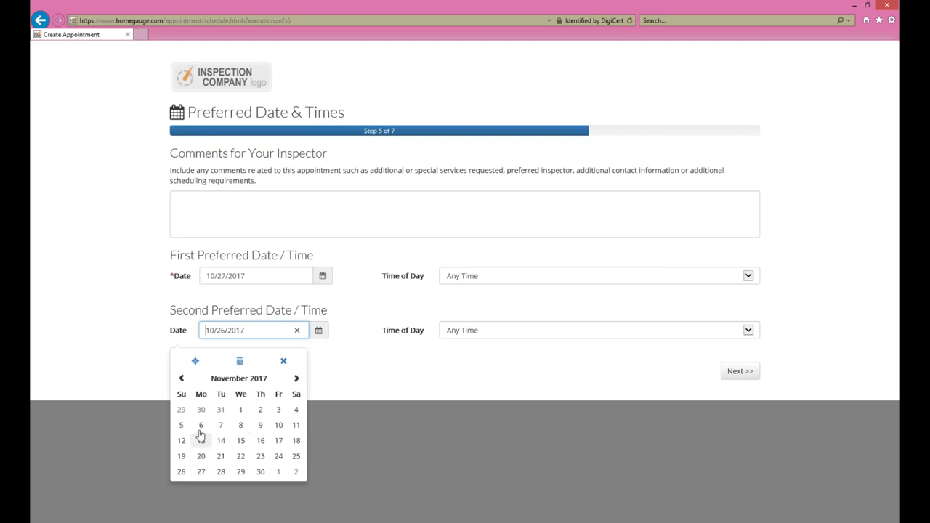
pyautogui.click(180, 409)
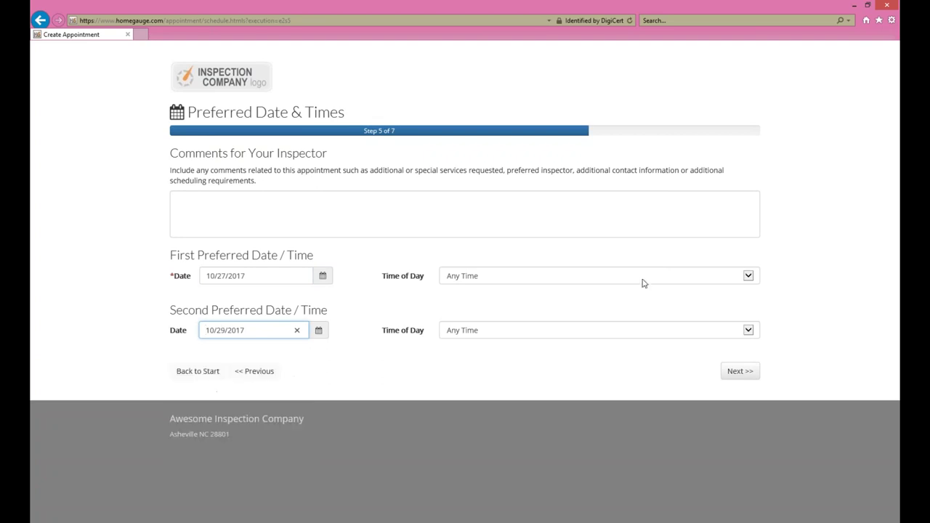
# Step: Set the time of day to Morning for 10/27/2017 and Evening for 10/29/2017
pyautogui.click(674, 276)
pyautogui.click(541, 287)
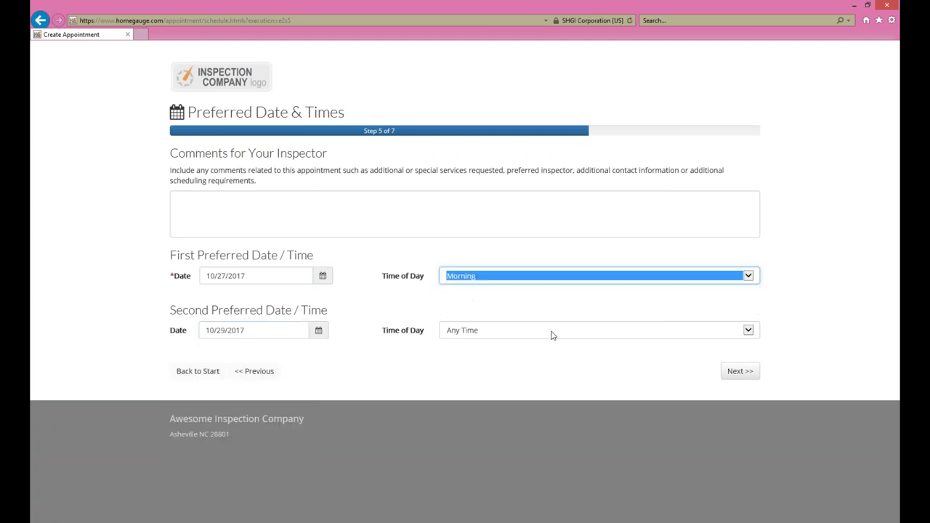
pyautogui.click(550, 336)
pyautogui.click(481, 360)
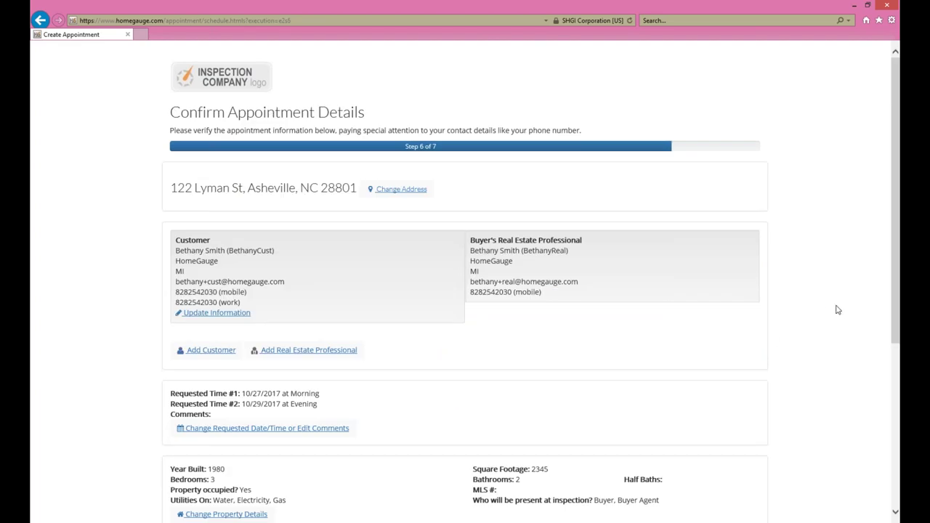
# Step: Review the confirmation details and submit the appointment request
pyautogui.scroll(-4, 836, 310)
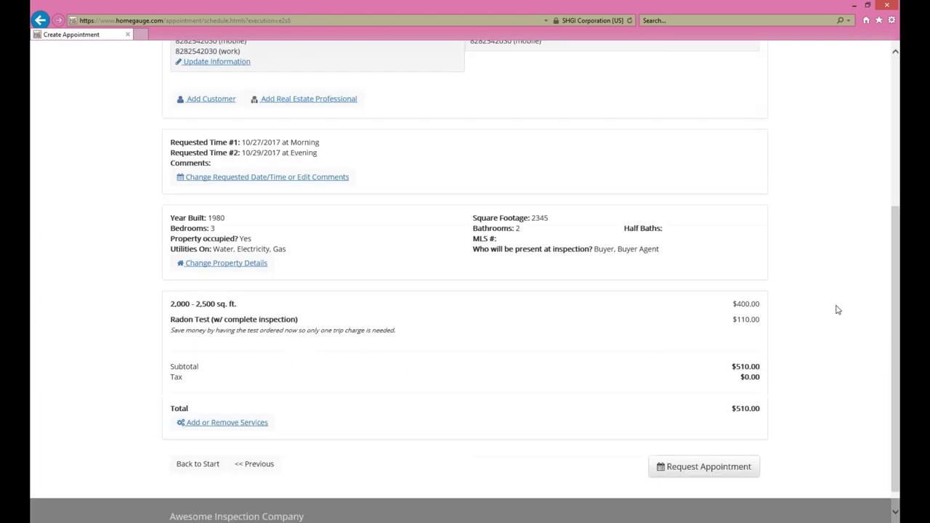
pyautogui.scroll(4, 837, 311)
pyautogui.scroll(-4, 836, 310)
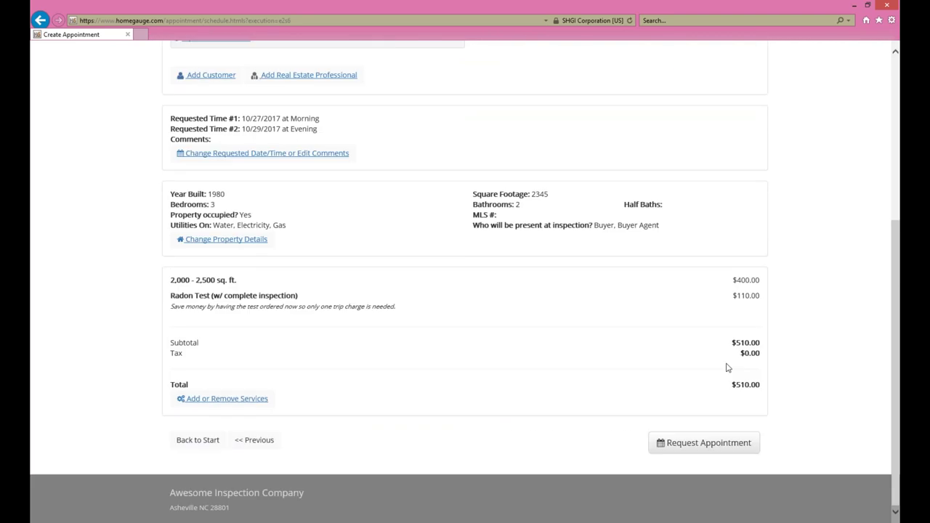
pyautogui.click(709, 444)
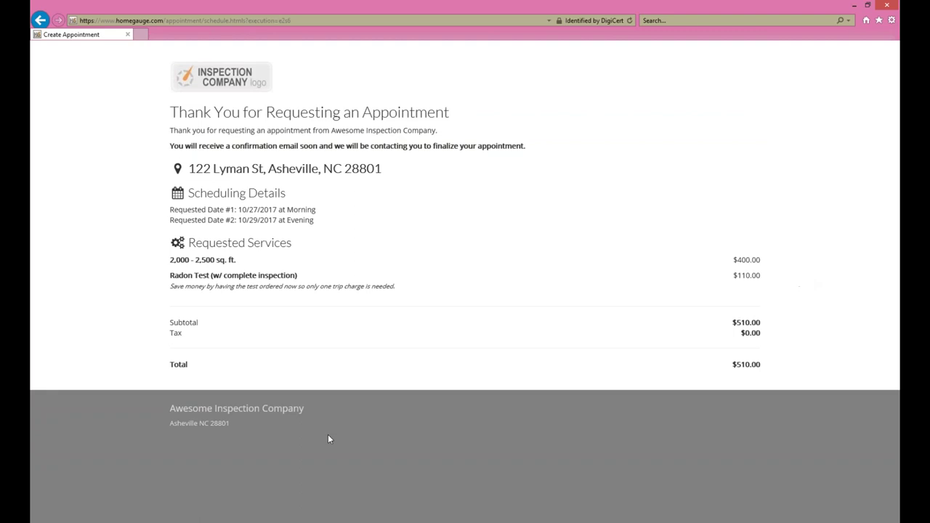
# Step: Return to the HomeGauge dashboard and open the Unscheduled appointments list
pyautogui.moveTo(247, 520)
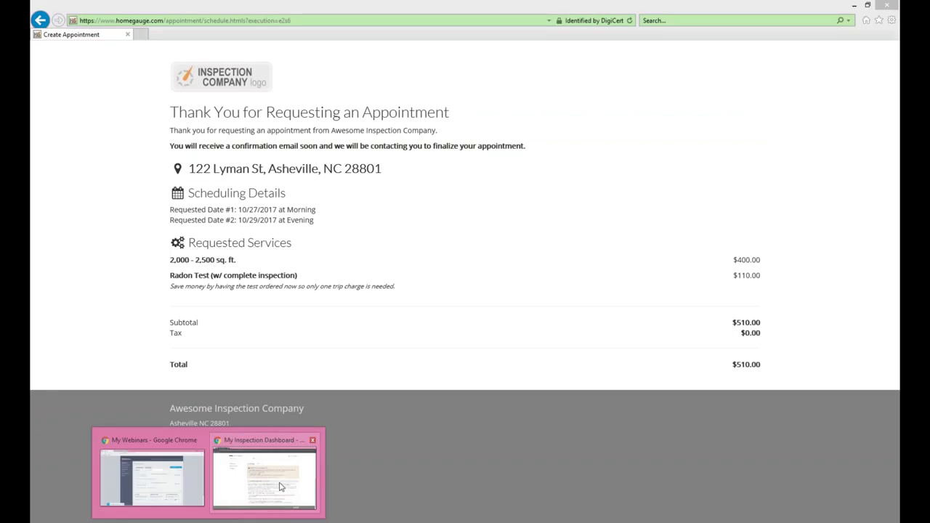
pyautogui.click(281, 481)
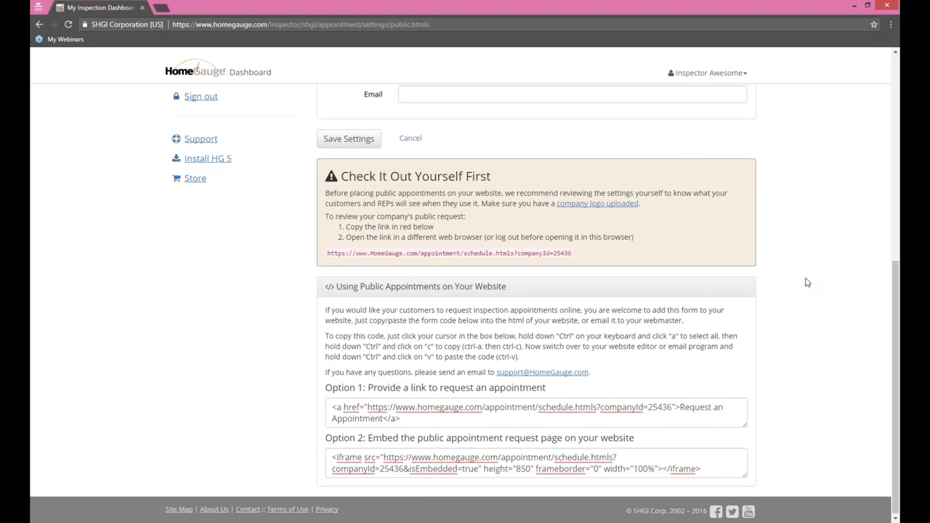
pyautogui.click(209, 134)
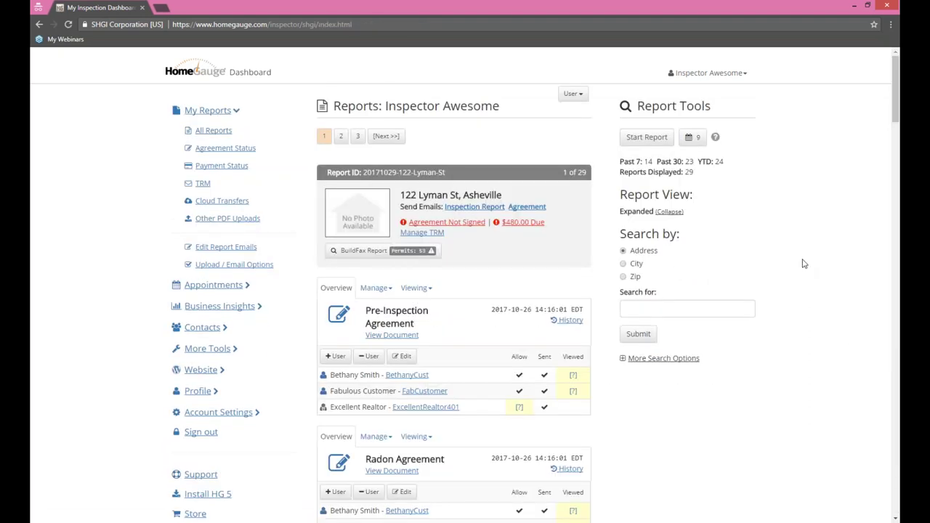
pyautogui.click(179, 285)
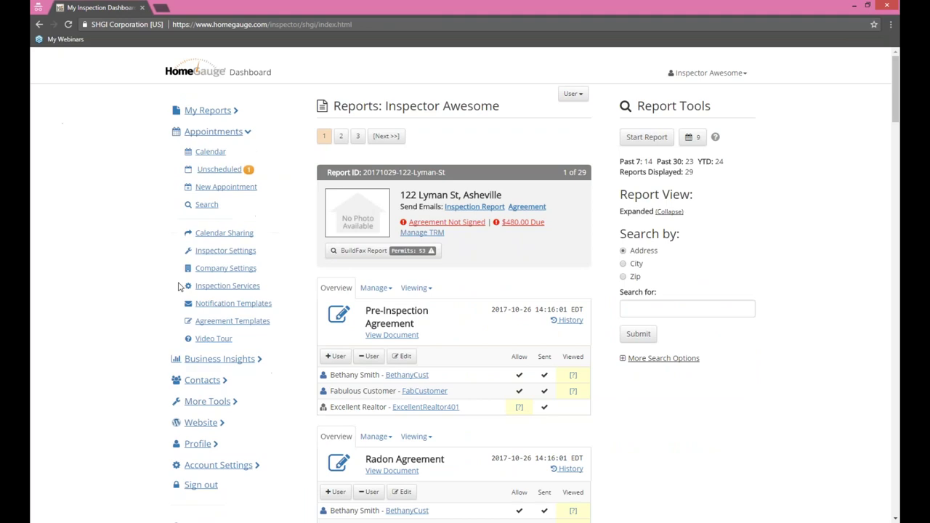
pyautogui.click(222, 177)
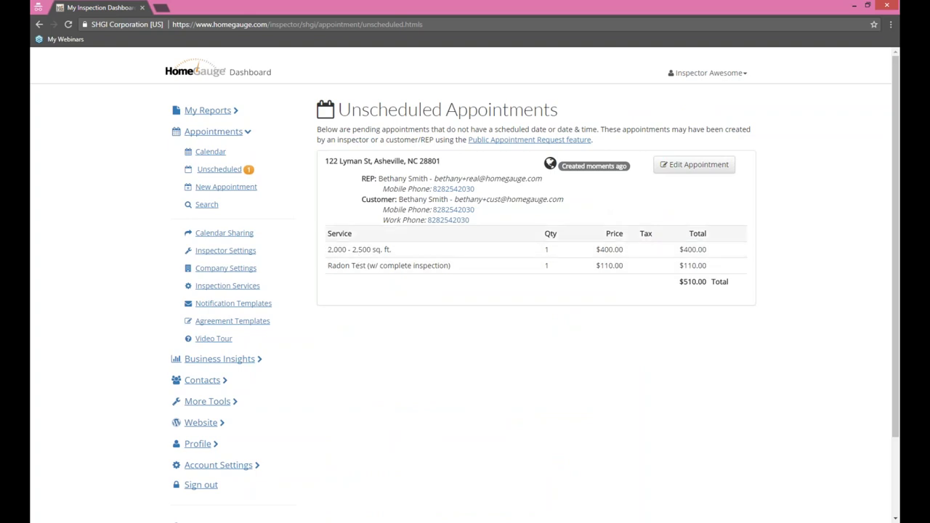
pyautogui.moveTo(329, 251); pyautogui.dragTo(701, 266)
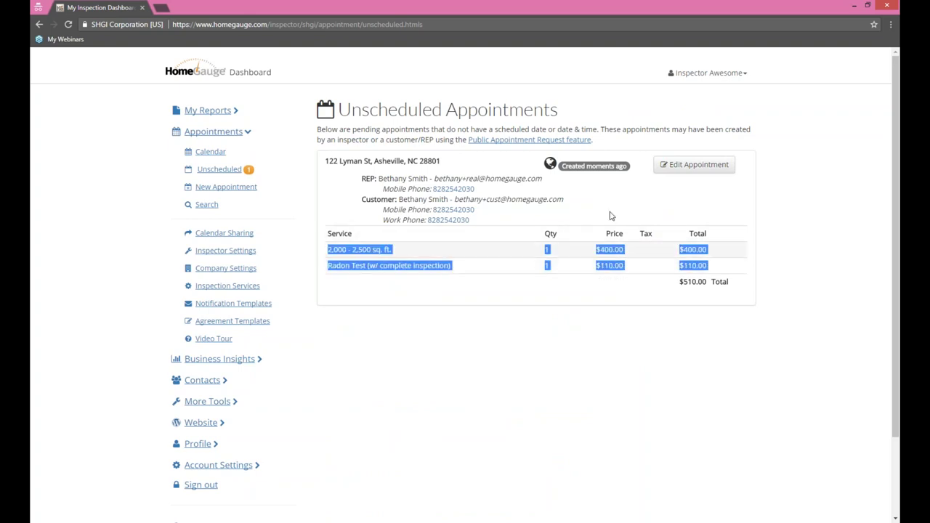
pyautogui.click(571, 197)
pyautogui.tripleClick(525, 190)
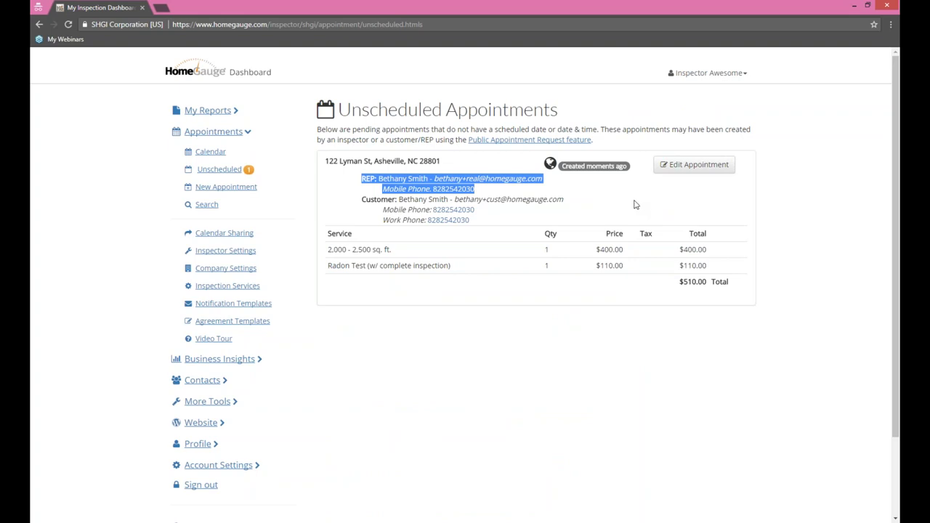
pyautogui.click(636, 203)
# Step: Set the request's appointment date to 10/29/2017 with a 6:00 PM start time
pyautogui.click(675, 167)
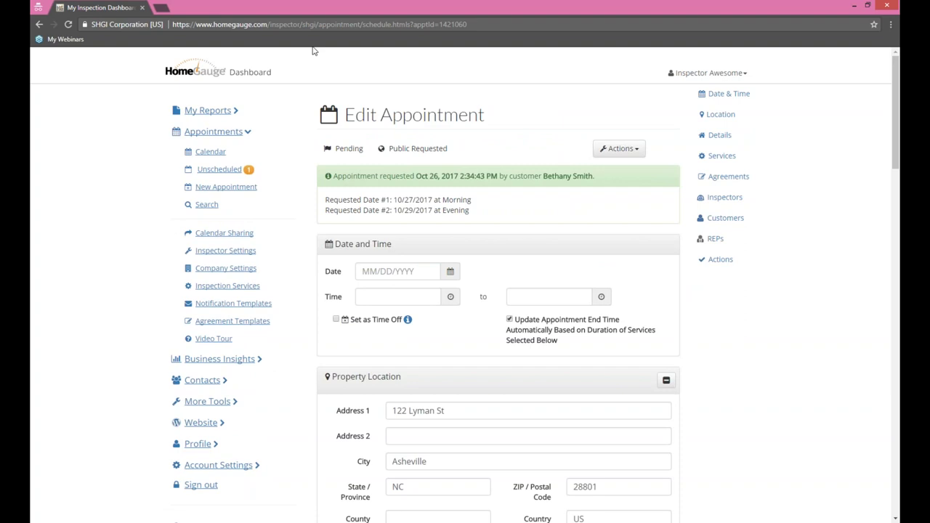
pyautogui.click(451, 272)
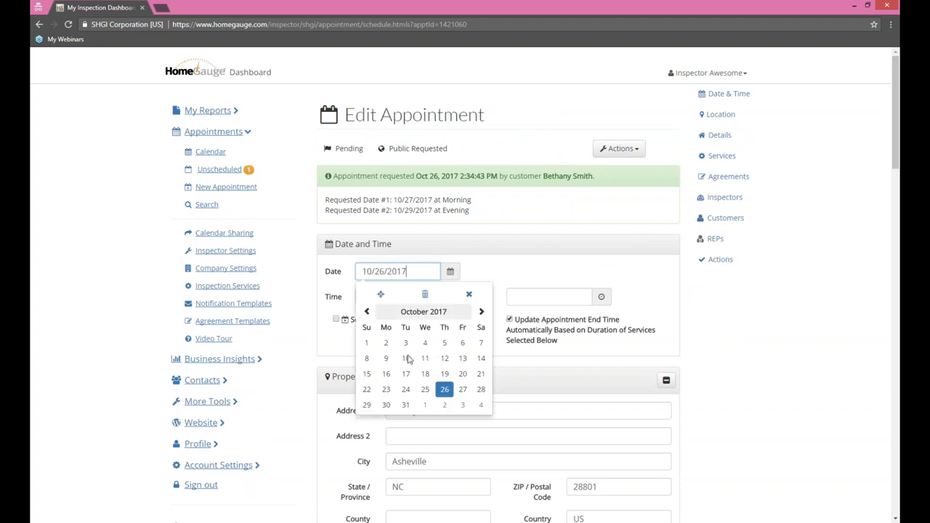
pyautogui.click(366, 405)
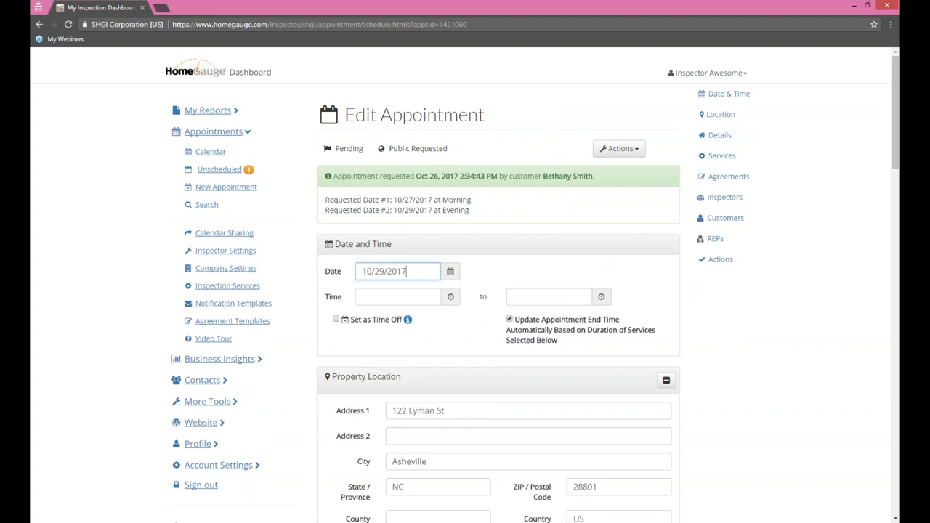
pyautogui.click(450, 296)
pyautogui.click(379, 364)
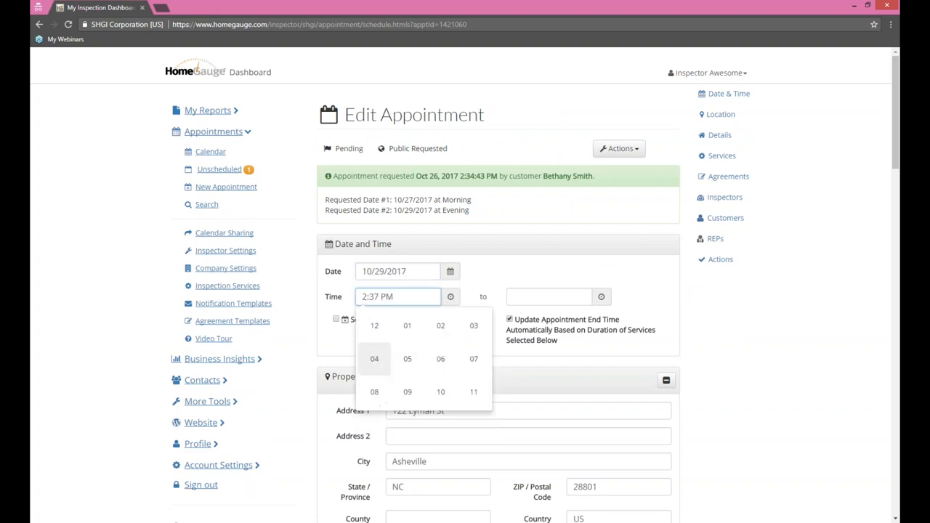
pyautogui.click(439, 358)
pyautogui.click(439, 364)
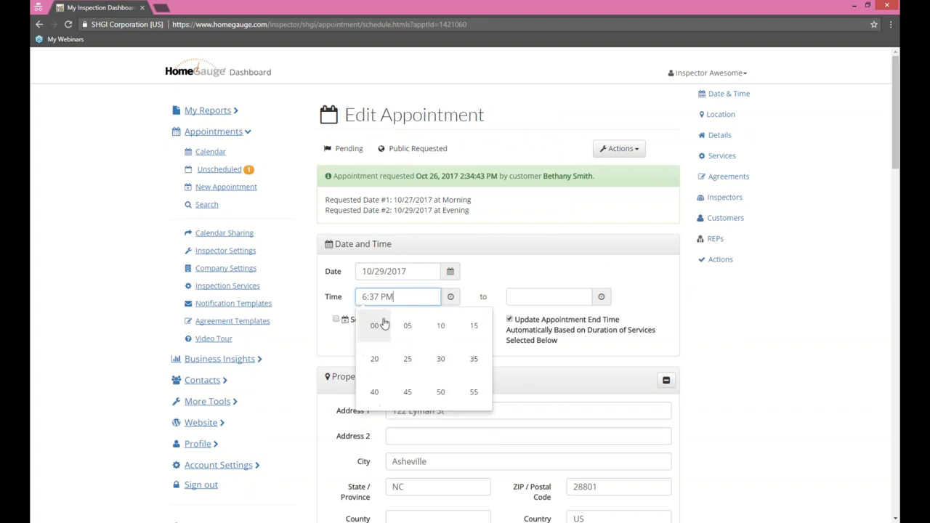
pyautogui.click(381, 325)
pyautogui.click(478, 264)
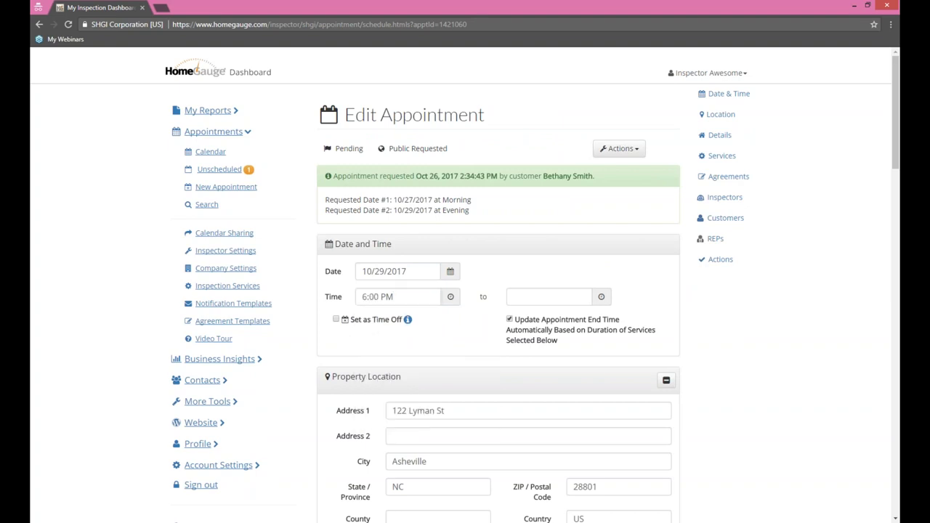
# Step: Review the chosen agreements, pointing out the Radon Agreement and Pre-Inspection Agreement
pyautogui.scroll(-9, 743, 332)
pyautogui.scroll(-3, 712, 323)
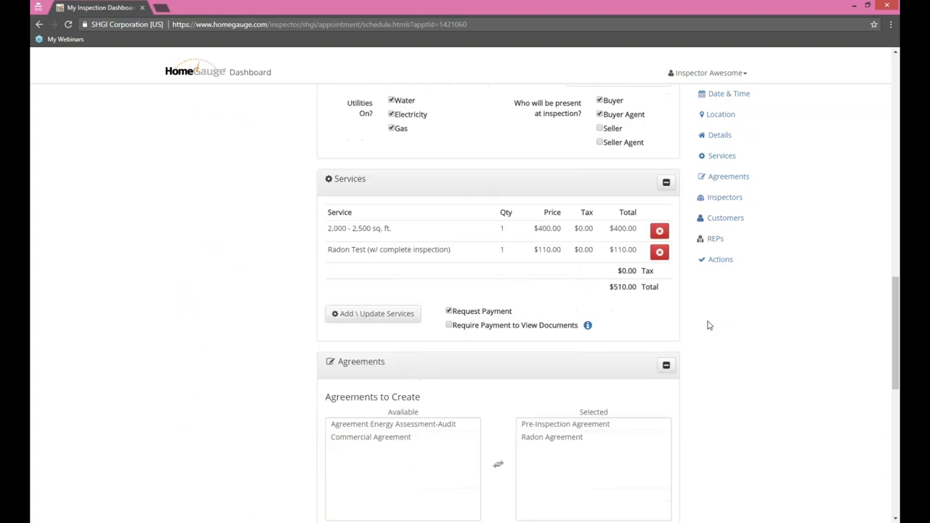
pyautogui.scroll(2, 493, 236)
pyautogui.scroll(-1, 494, 238)
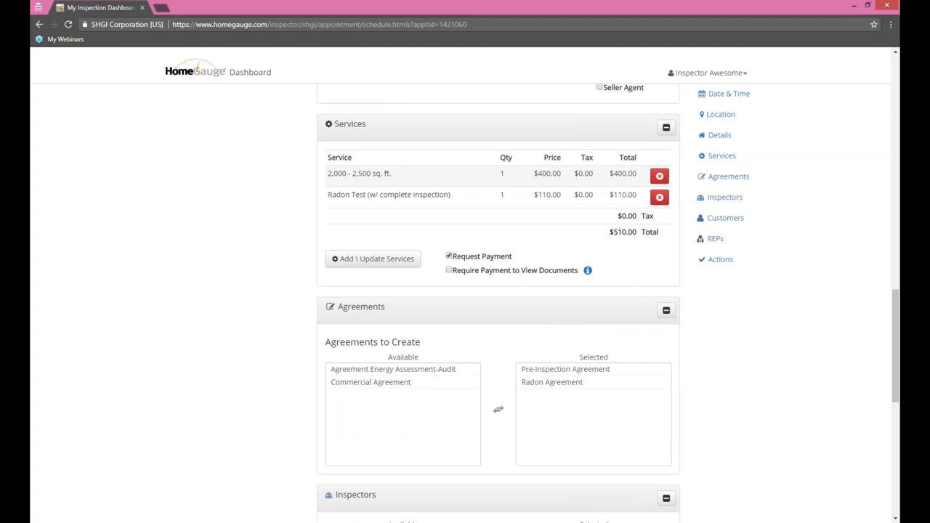
pyautogui.click(574, 385)
pyautogui.click(576, 375)
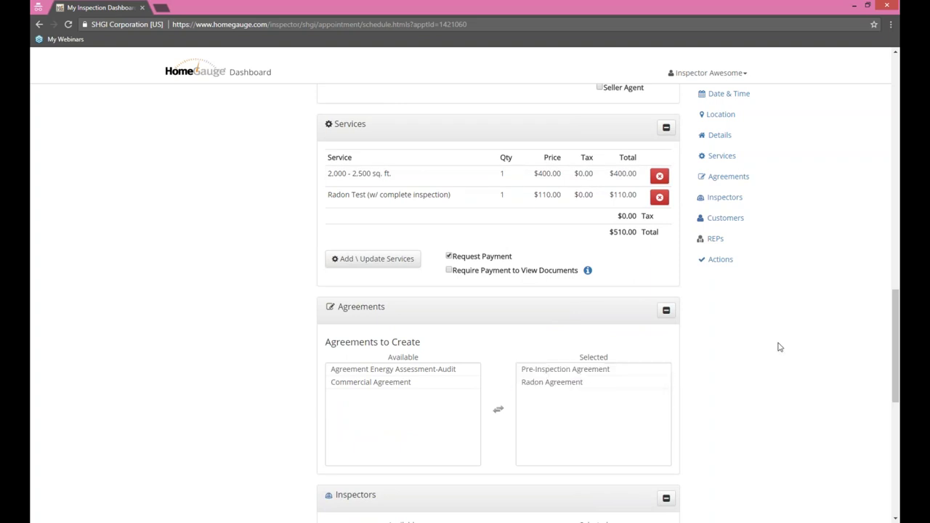
pyautogui.scroll(-1, 781, 344)
pyautogui.scroll(-6, 781, 344)
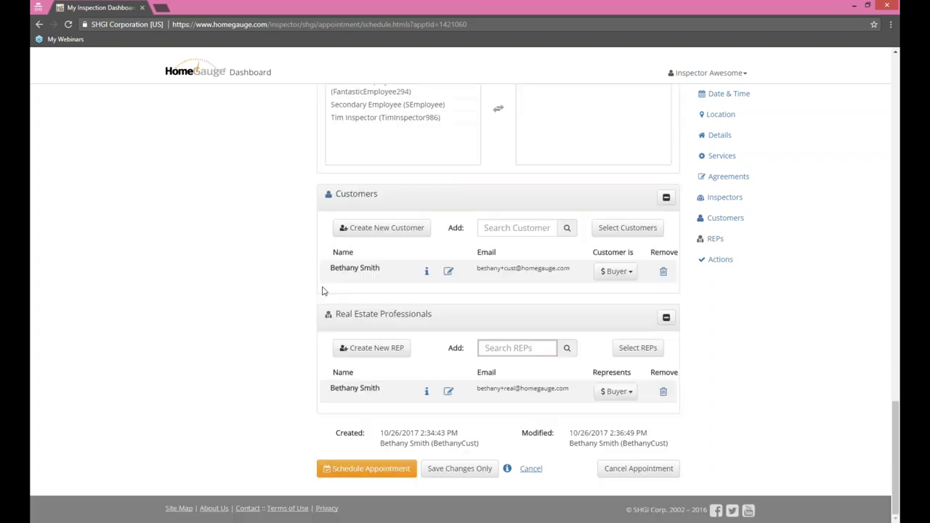
pyautogui.scroll(3, 731, 326)
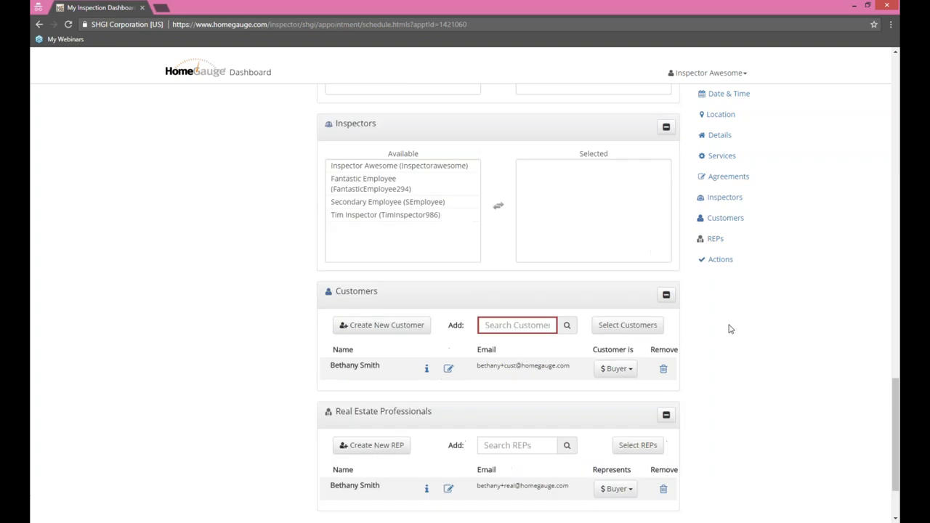
# Step: Assign an inspector to Selected and schedule the appointment
pyautogui.click(335, 304)
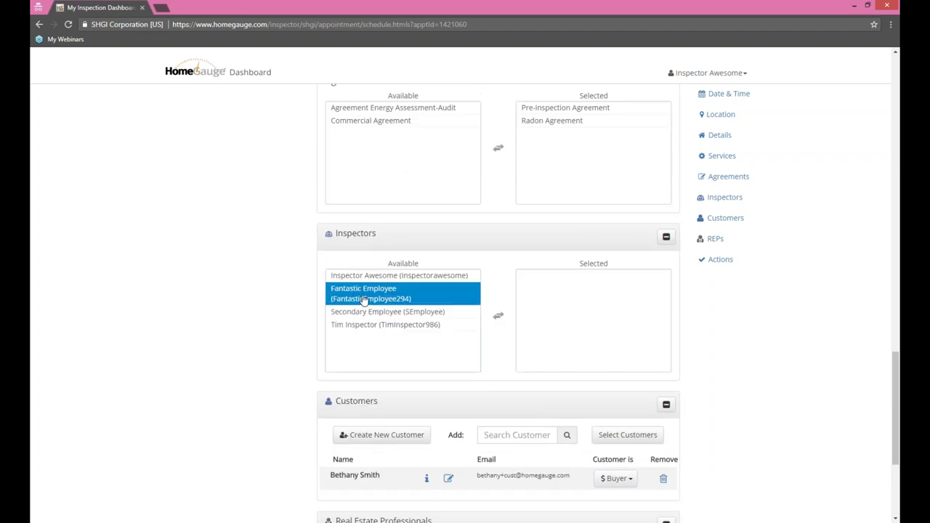
pyautogui.doubleClick(365, 301)
pyautogui.scroll(-3, 748, 365)
pyautogui.click(367, 468)
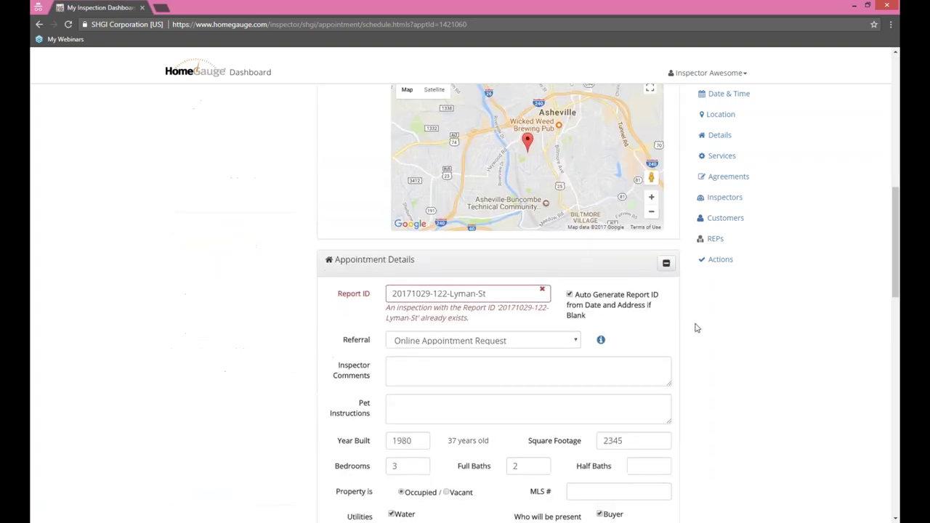
pyautogui.click(505, 292)
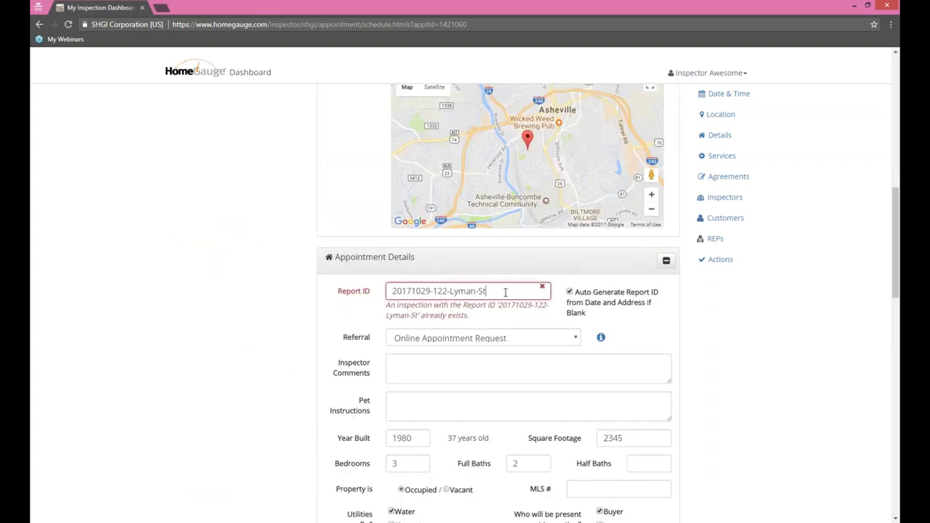
pyautogui.write('Webinar')
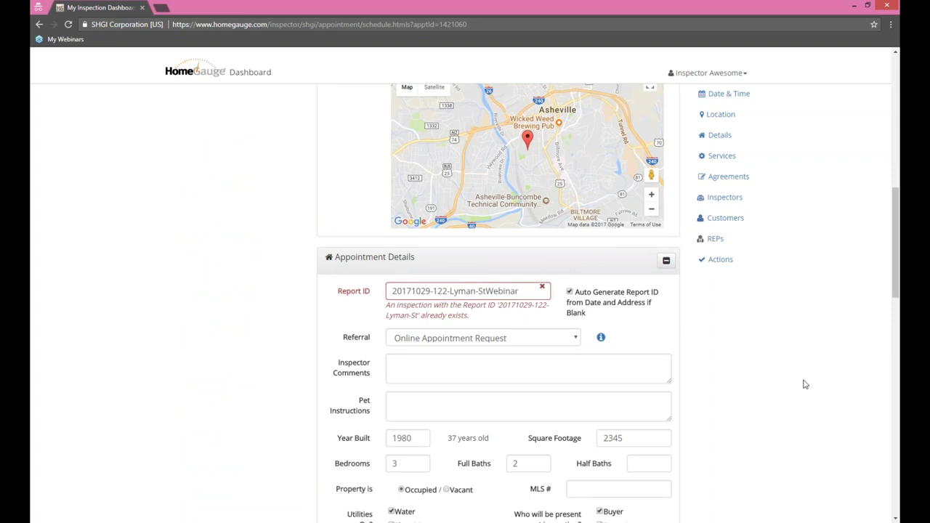
pyautogui.scroll(-1, 770, 392)
pyautogui.scroll(-10, 772, 389)
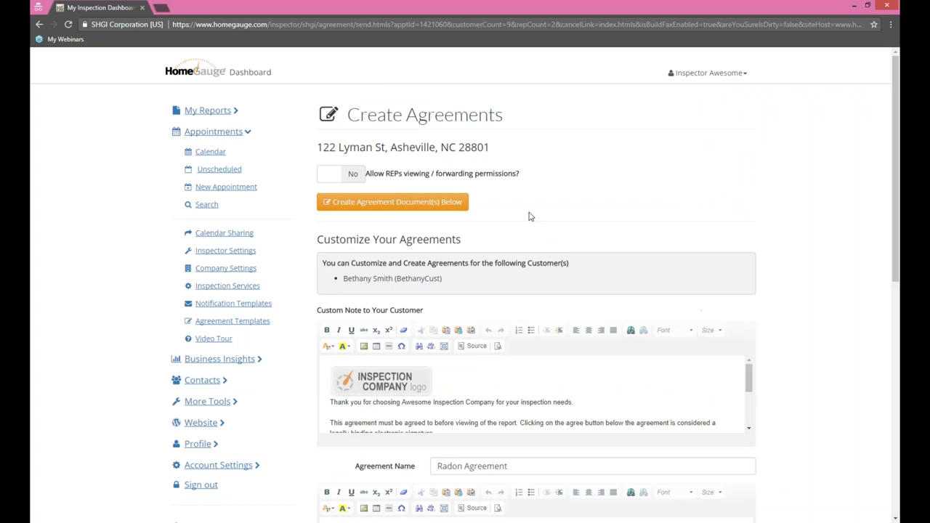
# Step: Create the agreement documents and send scheduling notifications to customer, agent and inspector
pyautogui.click(409, 209)
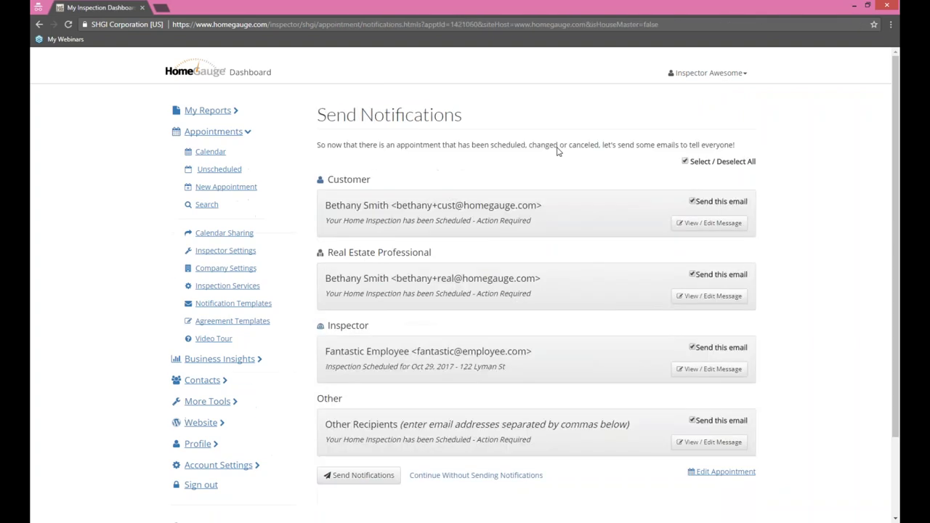
pyautogui.scroll(-3, 835, 244)
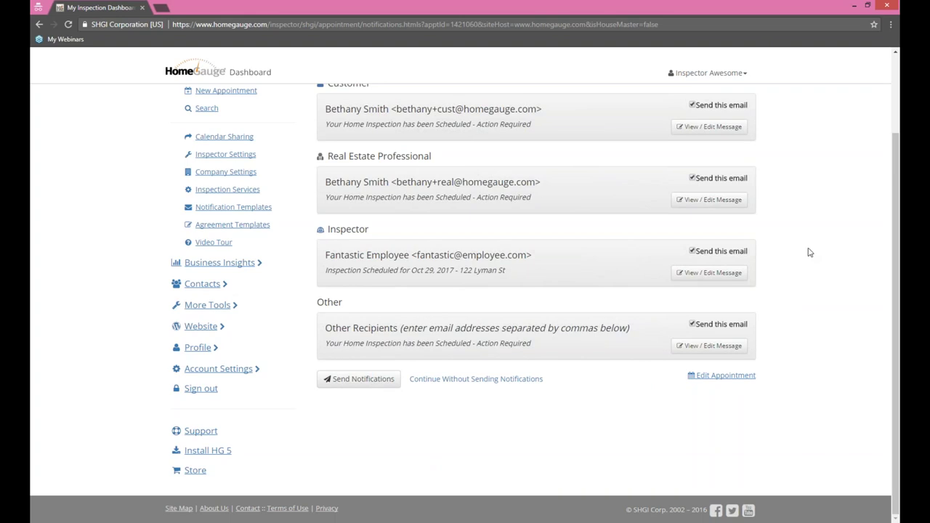
pyautogui.click(351, 370)
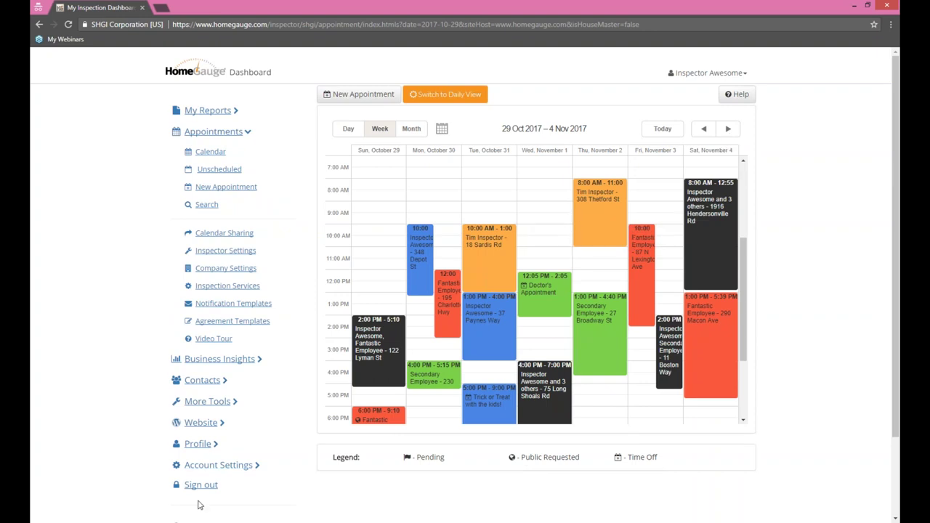
pyautogui.moveTo(379, 408)
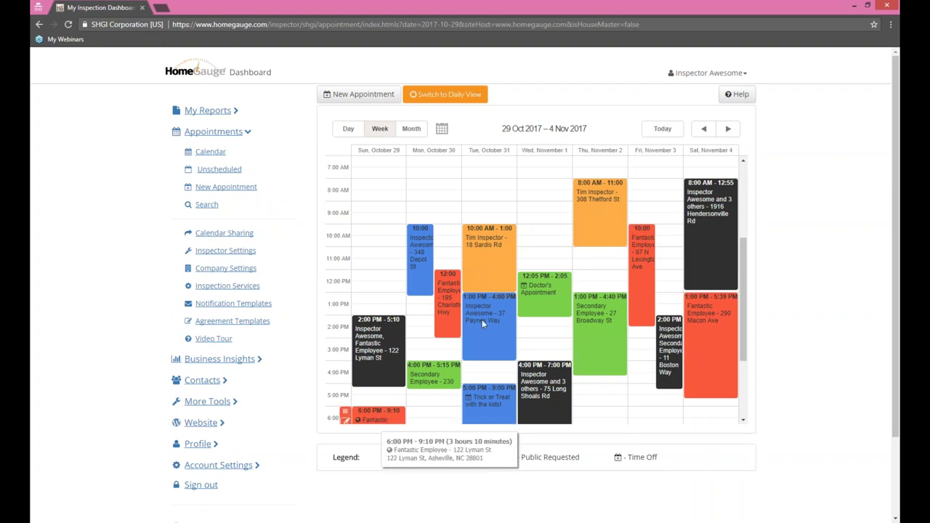
pyautogui.moveTo(719, 232)
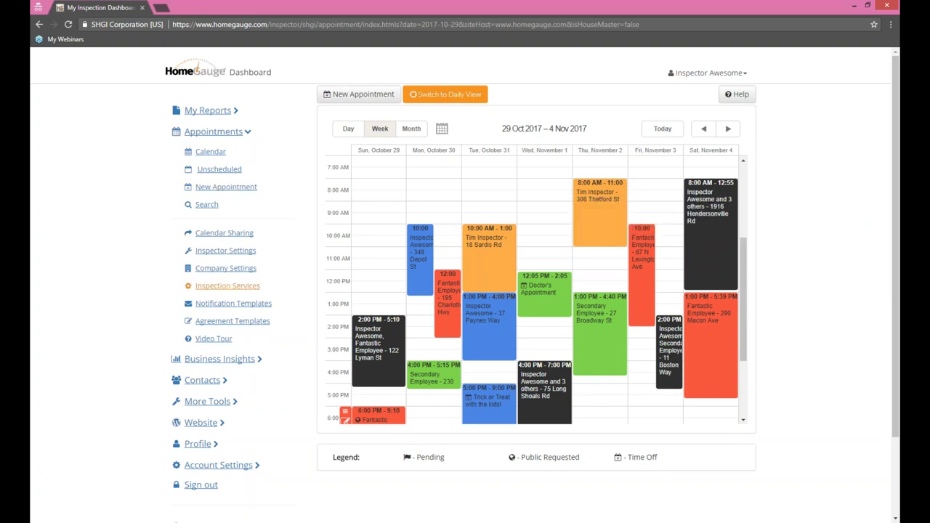
# Step: Browse the Inspection Services groups with their services, times and prices
pyautogui.click(228, 286)
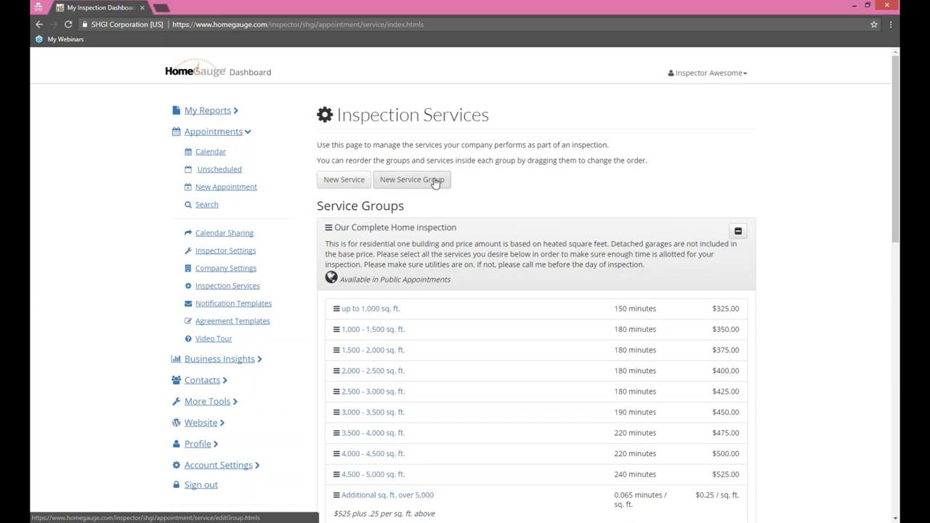
pyautogui.scroll(-1, 845, 263)
pyautogui.scroll(-1, 842, 263)
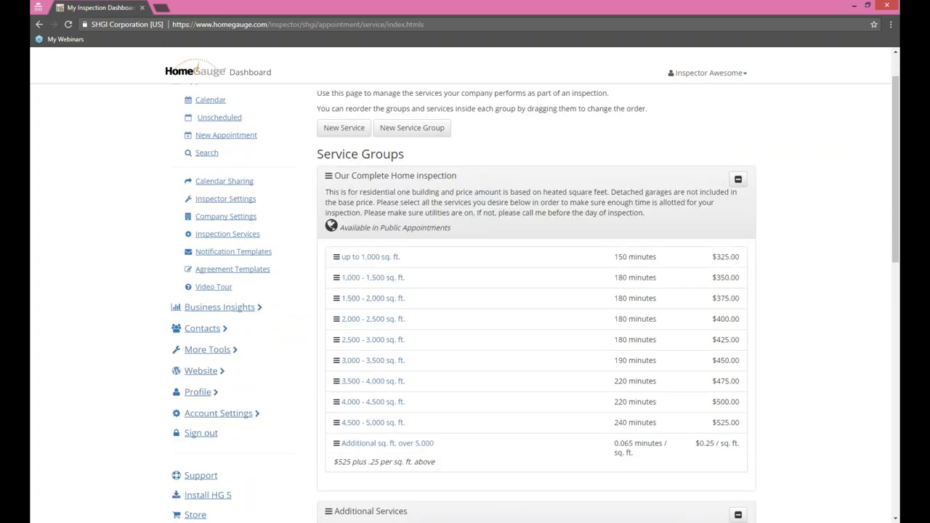
pyautogui.scroll(-1, 818, 230)
pyautogui.scroll(-3, 818, 230)
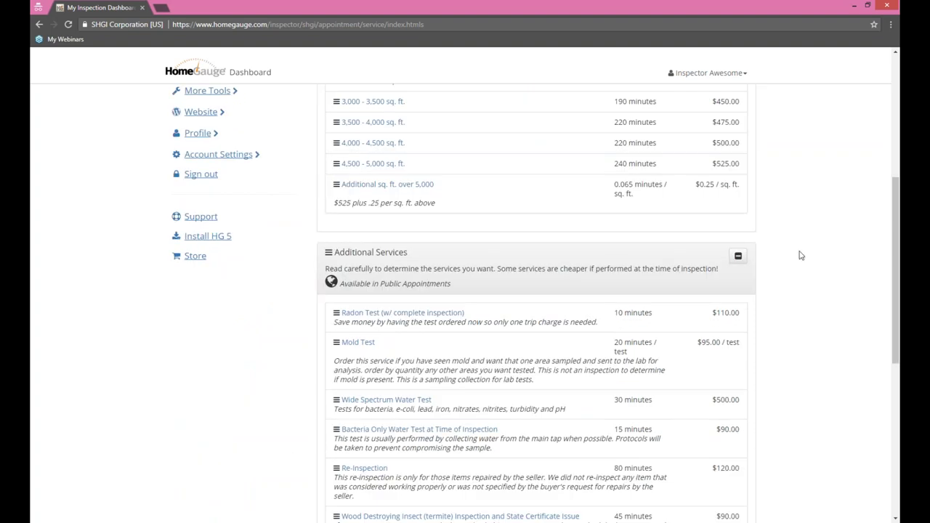
pyautogui.scroll(-5, 813, 238)
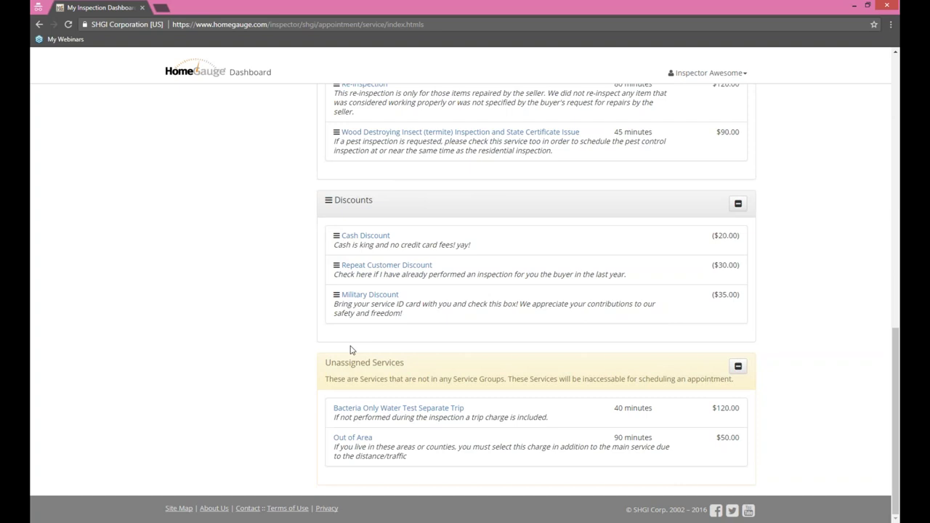
pyautogui.scroll(3, 817, 353)
pyautogui.scroll(6, 818, 353)
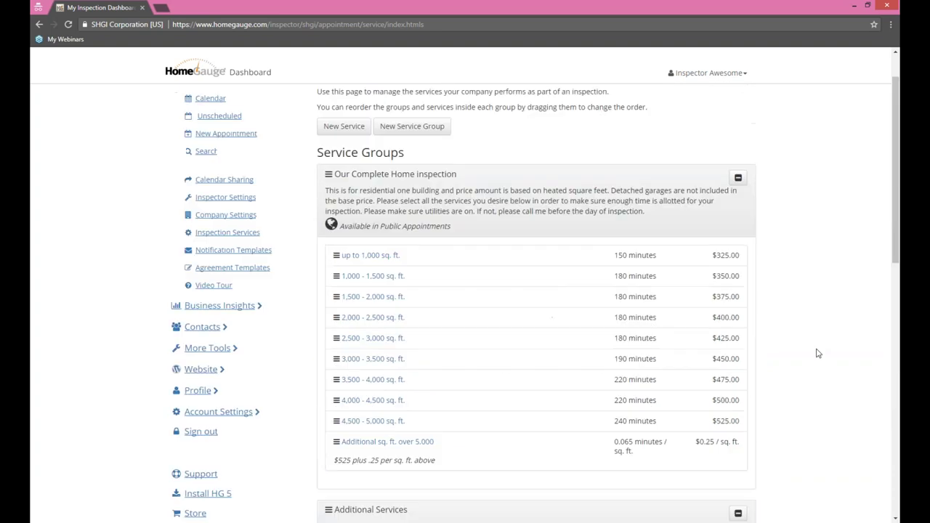
pyautogui.scroll(-4, 815, 352)
pyautogui.scroll(3, 813, 351)
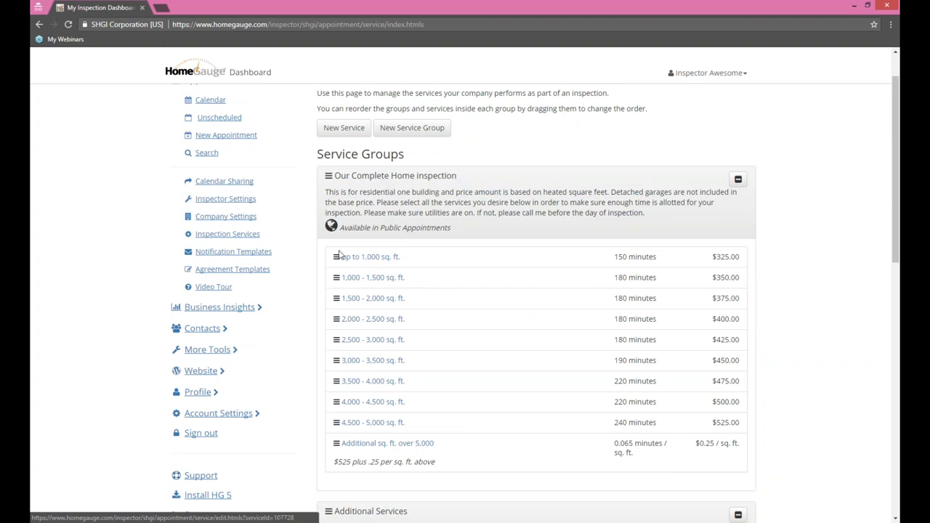
# Step: Demonstrate reordering a service group, restore it, then open Our Complete Home inspection
pyautogui.moveTo(461, 232); pyautogui.dragTo(442, 228)
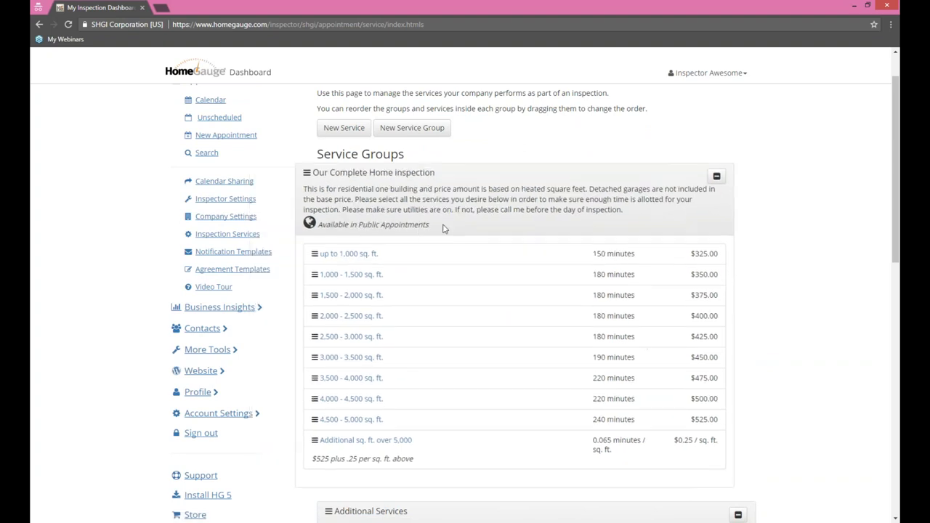
pyautogui.moveTo(339, 229); pyautogui.dragTo(429, 228)
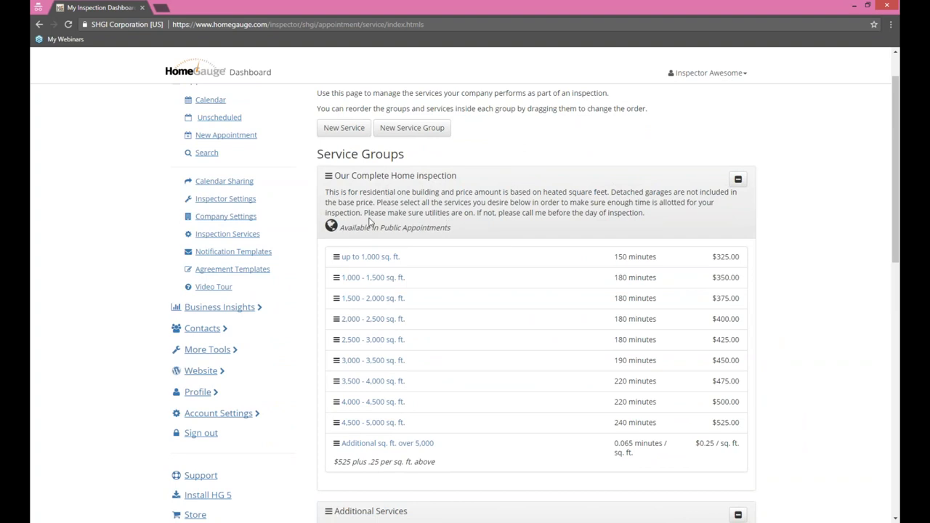
pyautogui.click(378, 176)
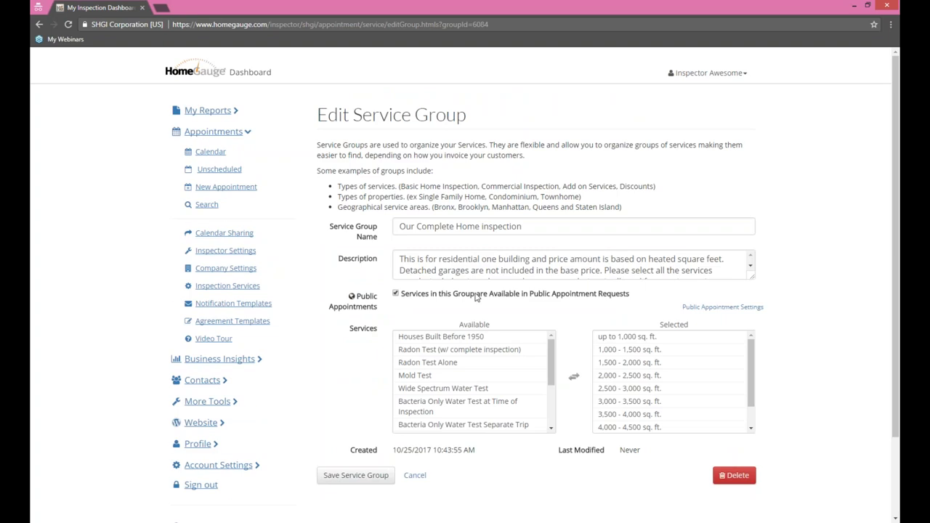
pyautogui.moveTo(636, 295); pyautogui.dragTo(397, 299)
pyautogui.click(396, 296)
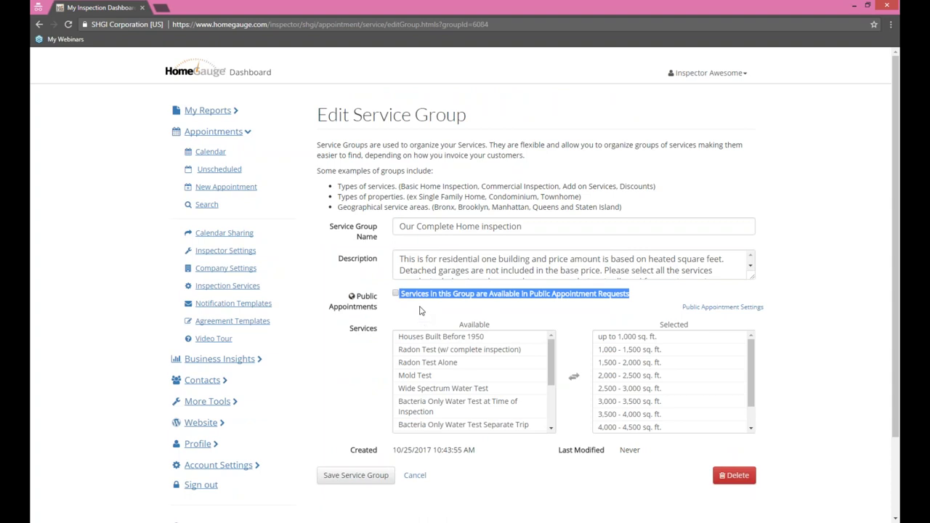
pyautogui.click(396, 294)
pyautogui.click(415, 476)
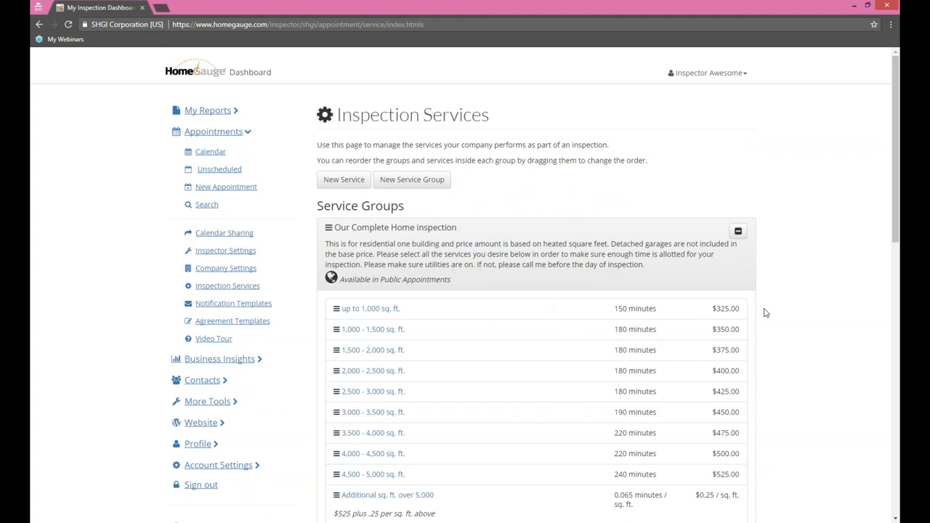
# Step: Review the Additional sq. ft. over 5,000 service, then go back to the services list
pyautogui.scroll(-2, 498, 294)
pyautogui.click(394, 391)
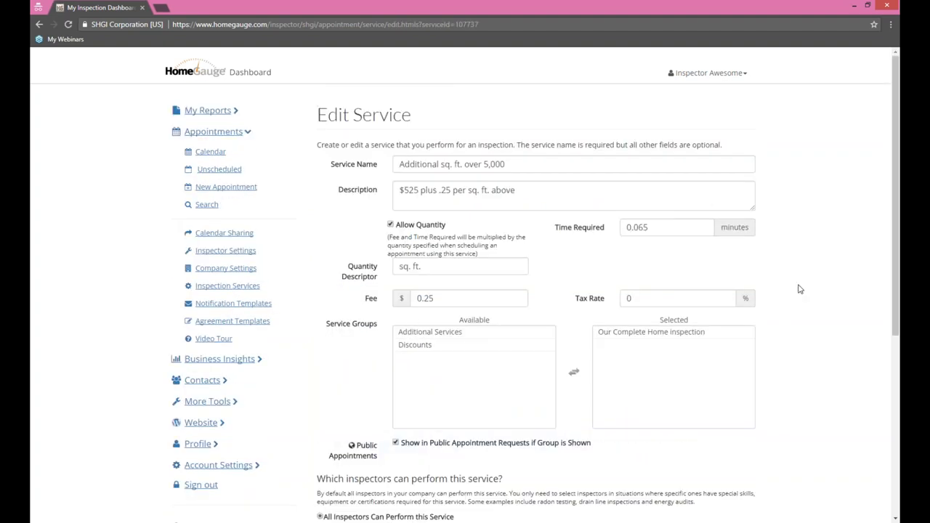
pyautogui.scroll(-1, 307, 204)
pyautogui.click(234, 235)
# Step: Save the up to 1,000 sq. ft. service at 150 minutes and $325.00, still shown publicly
pyautogui.click(367, 309)
pyautogui.scroll(-2, 834, 276)
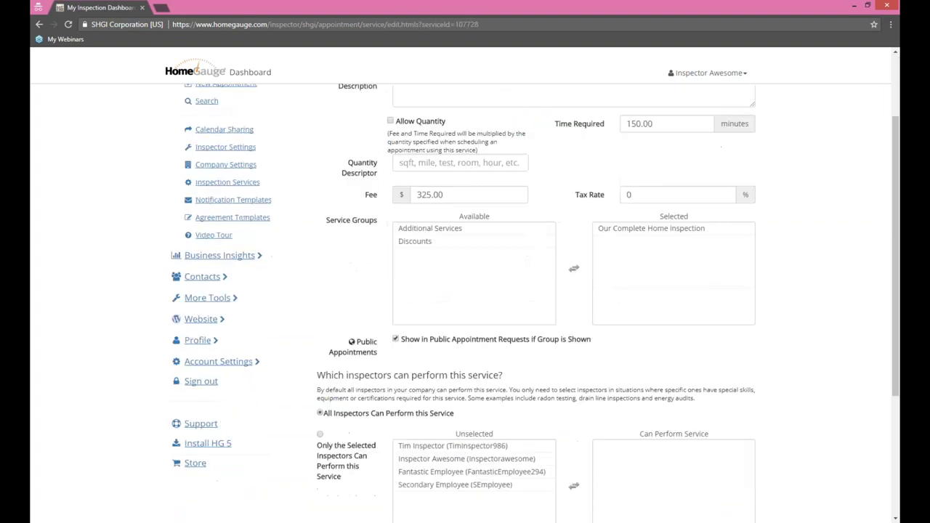
pyautogui.click(396, 340)
pyautogui.click(396, 339)
pyautogui.scroll(-4, 819, 301)
pyautogui.click(344, 468)
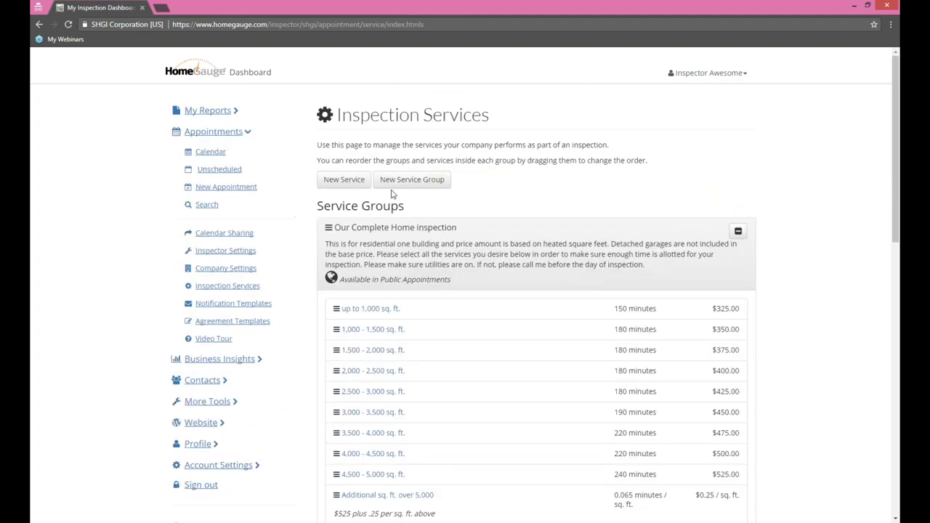
pyautogui.click(425, 181)
pyautogui.click(578, 229)
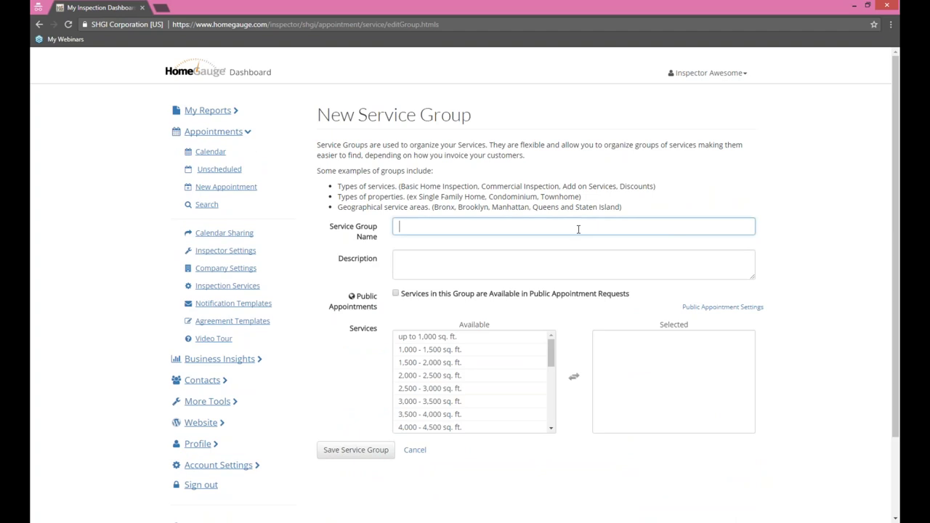
pyautogui.write('Test')
pyautogui.press('Tab')
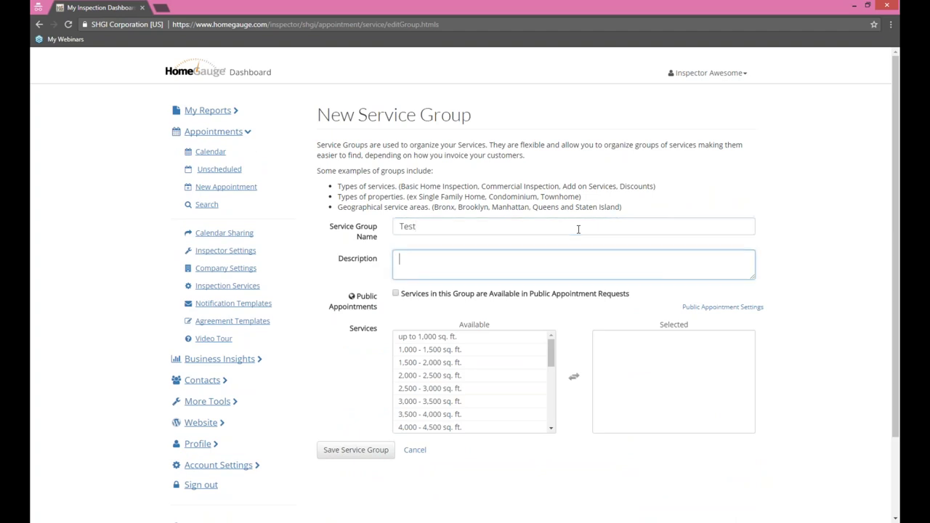
pyautogui.click(395, 293)
pyautogui.click(509, 361)
pyautogui.click(472, 401)
pyautogui.scroll(-5, 472, 392)
pyautogui.click(422, 400)
pyautogui.scroll(3, 472, 393)
pyautogui.click(457, 401)
pyautogui.click(414, 450)
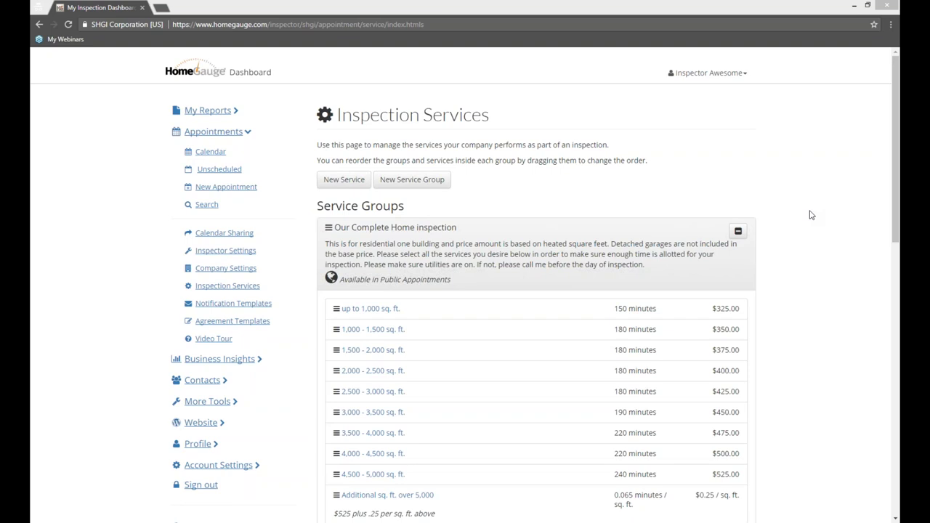
# Step: Open a new incognito tab and head to the Google Calendar address suggested for 'ca'
pyautogui.click(162, 7)
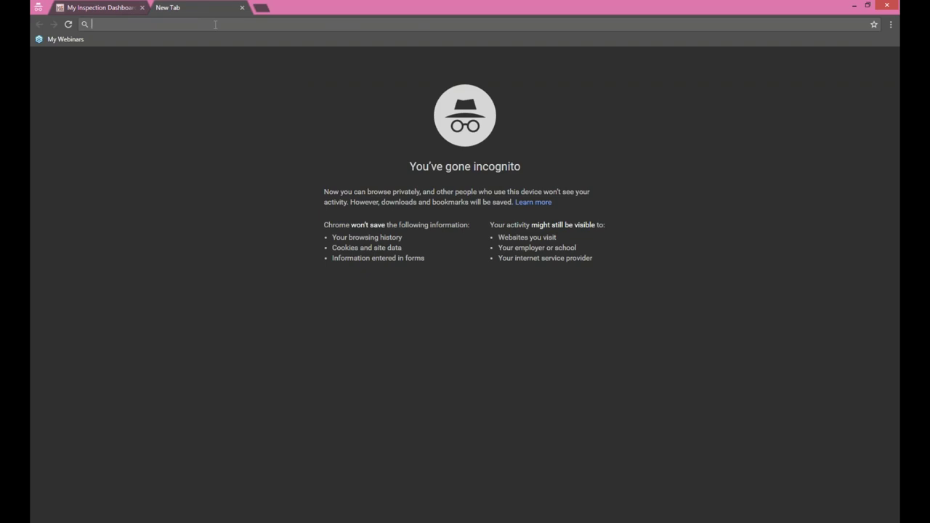
pyautogui.write('ca')
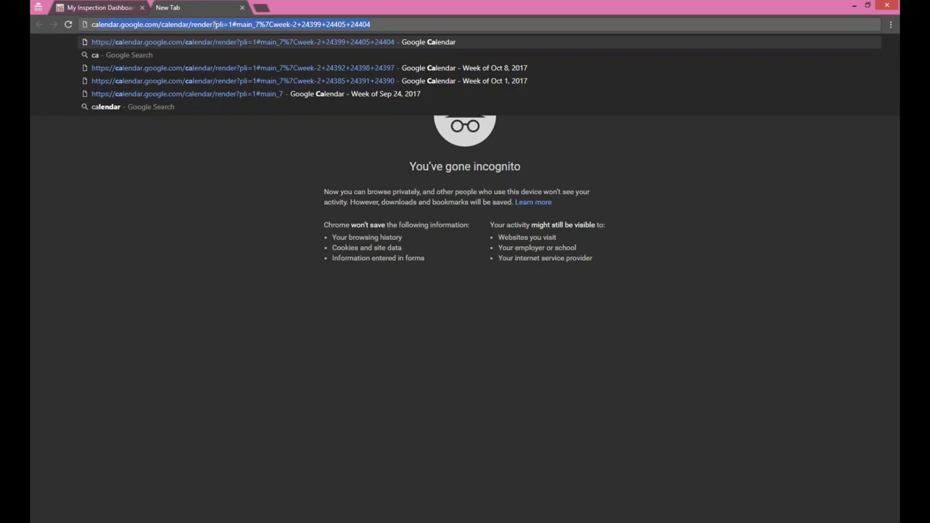
pyautogui.press('Return')
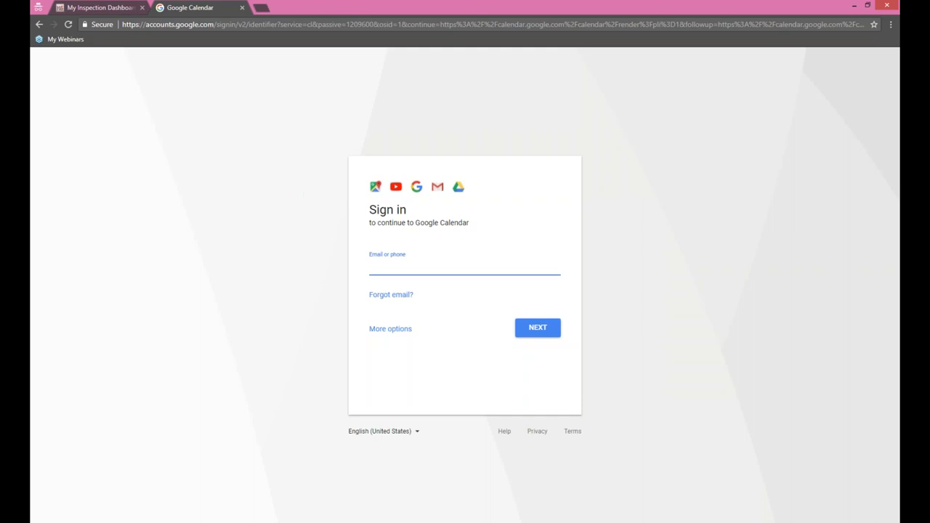
# Step: Abandon the incognito Google sign-in, close that tab, and return to the HomeGauge dashboard
pyautogui.write('bet')
pyautogui.press('BackSpace')
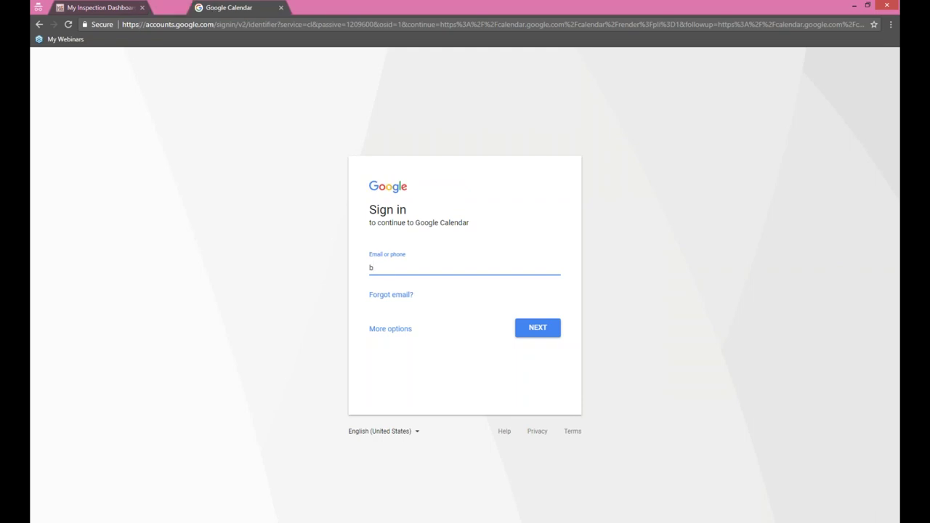
pyautogui.hotkey('ctrl', 'w')
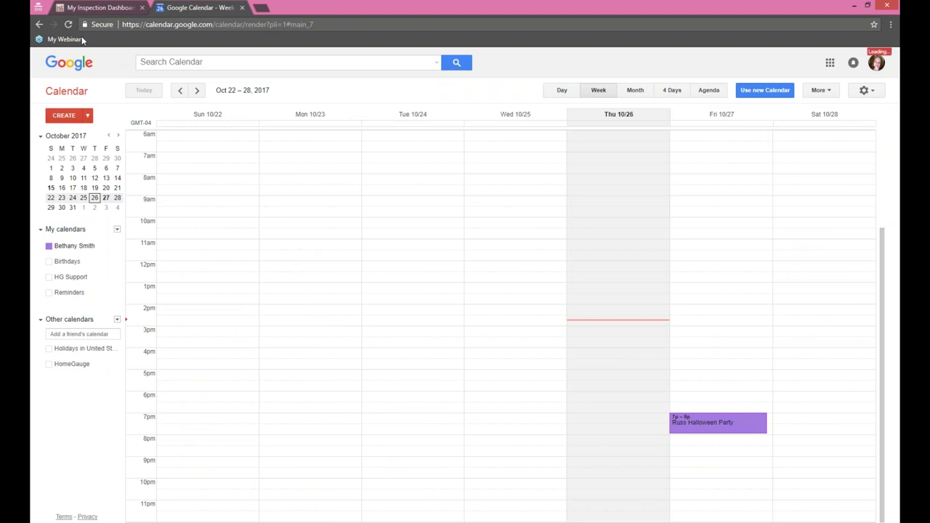
pyautogui.click(85, 7)
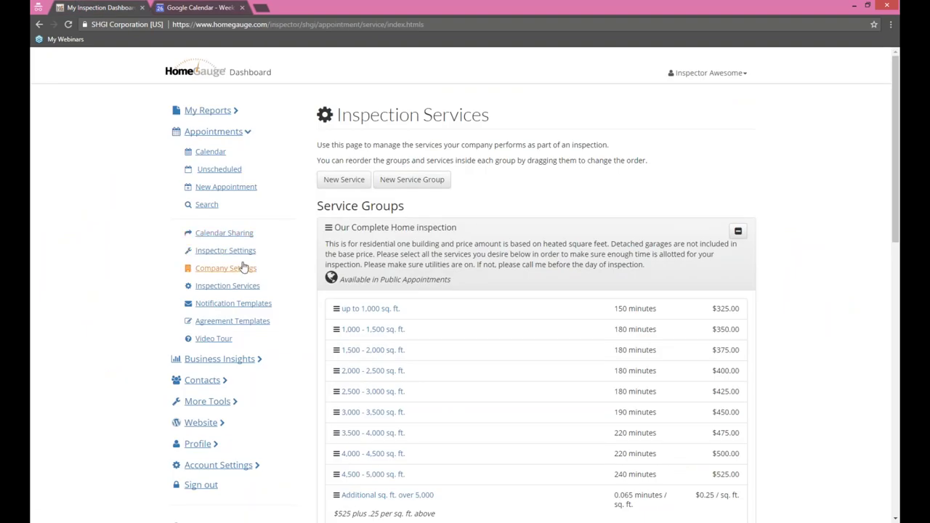
# Step: Open Calendar Sharing and review the existing Google calendars HG Support and HomeGauge
pyautogui.click(226, 234)
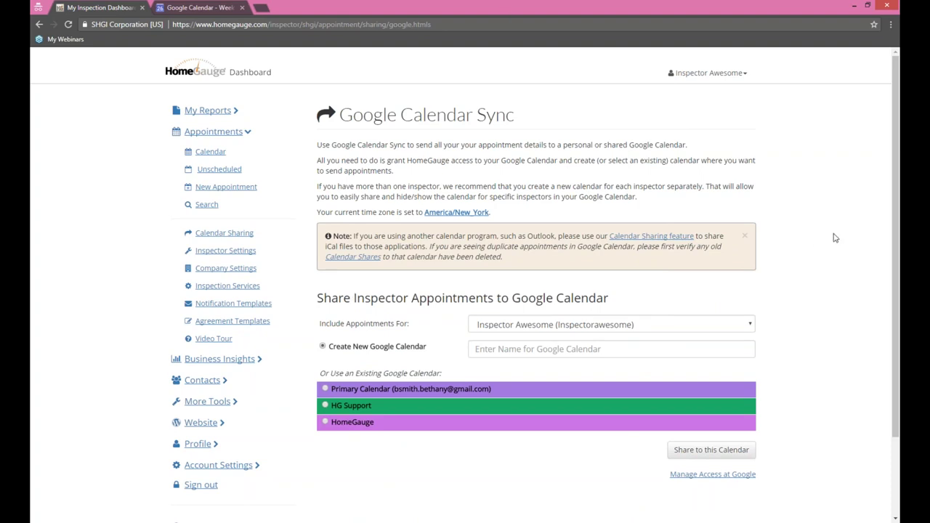
pyautogui.moveTo(319, 373); pyautogui.dragTo(596, 454)
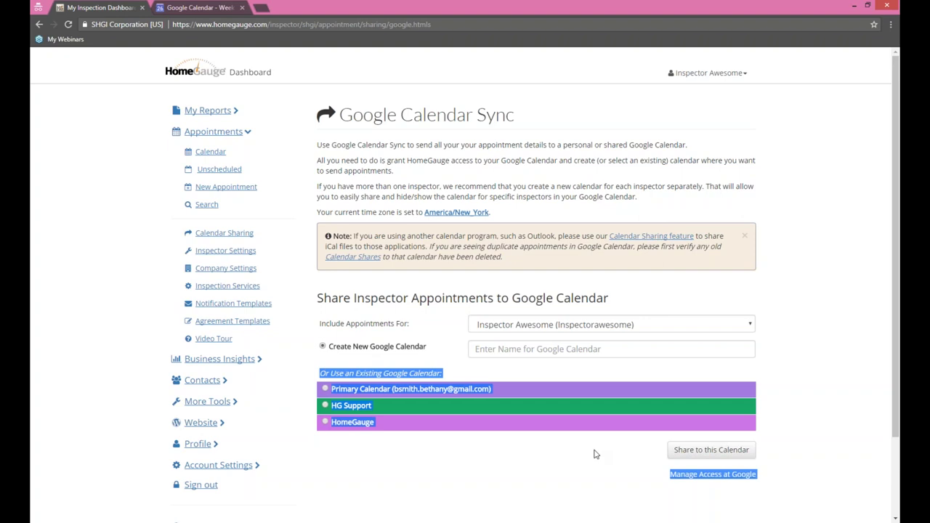
pyautogui.click(804, 394)
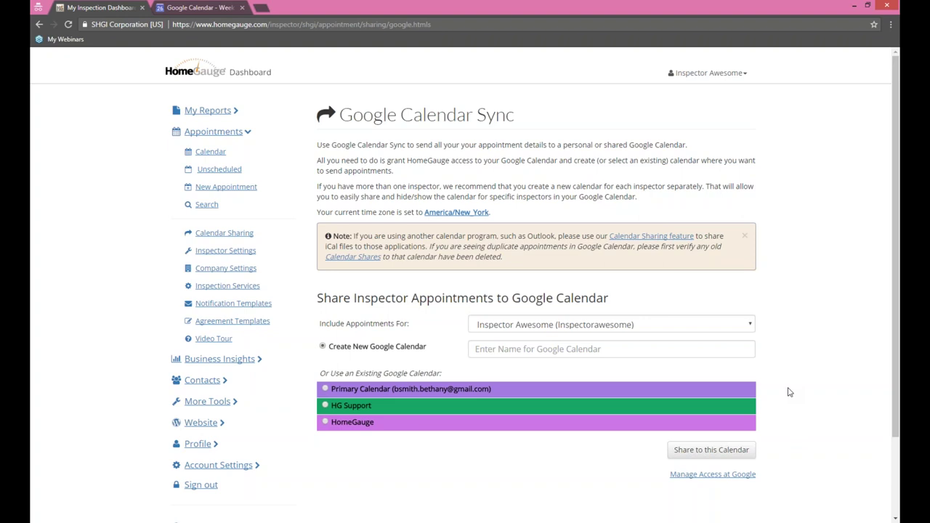
# Step: Name a new calendar 'Awesome Inspection Company', include All Inspectors, and share appointments to it
pyautogui.click(528, 351)
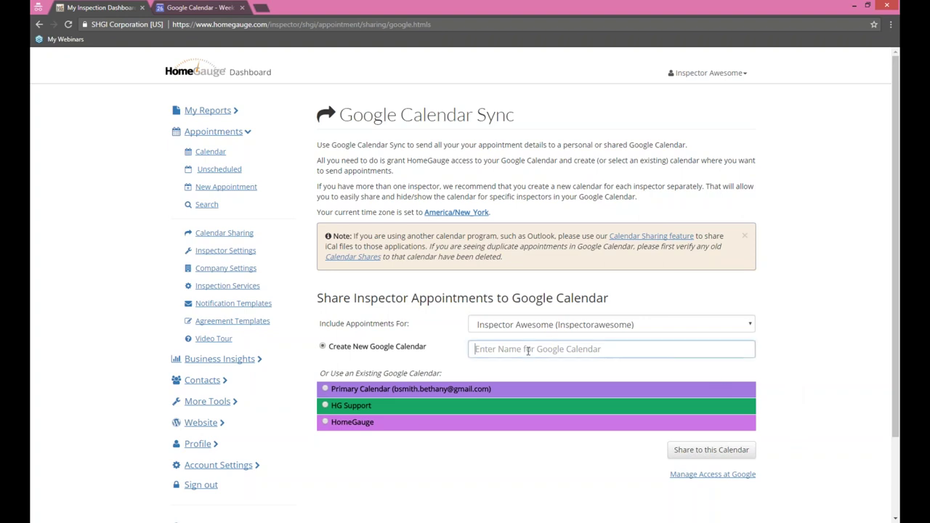
pyautogui.write('a')
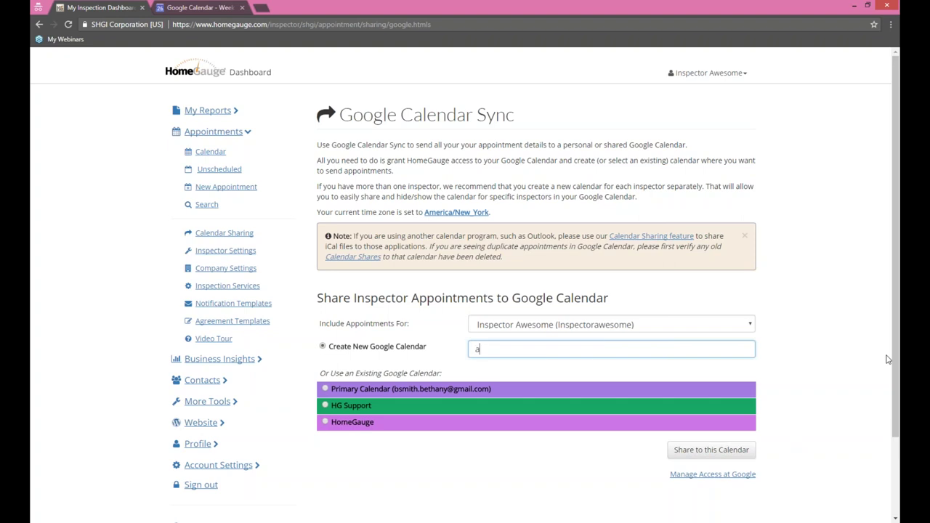
pyautogui.press('BackSpace')
pyautogui.write('Aweo')
pyautogui.press('BackSpace')
pyautogui.write('some Inspection Company')
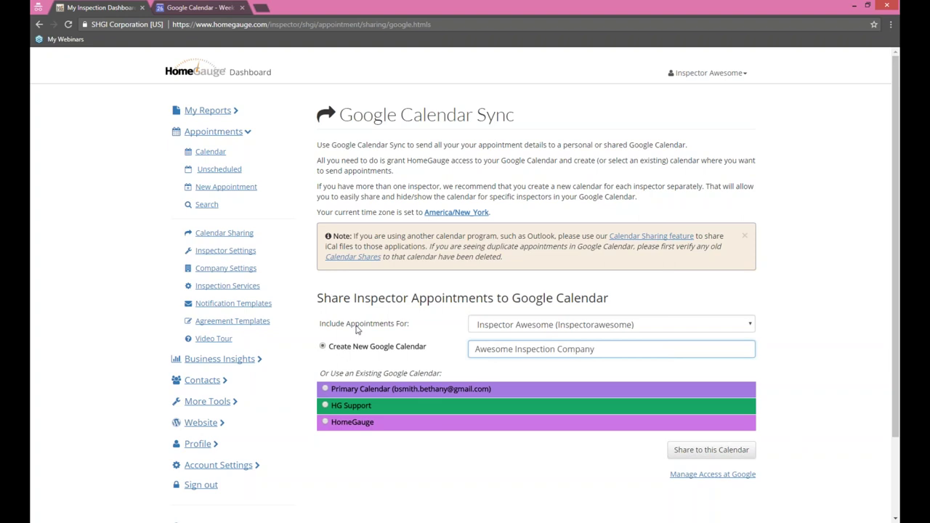
pyautogui.click(749, 324)
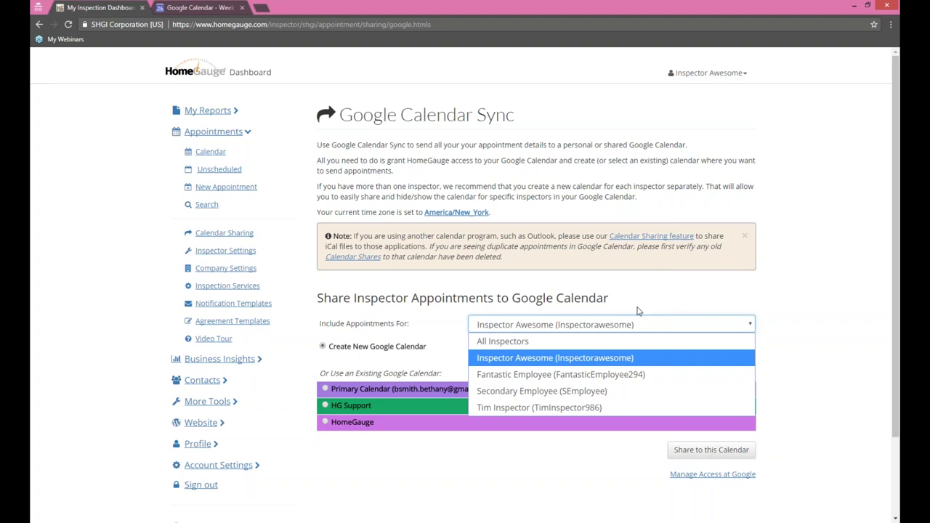
pyautogui.click(603, 341)
pyautogui.click(831, 317)
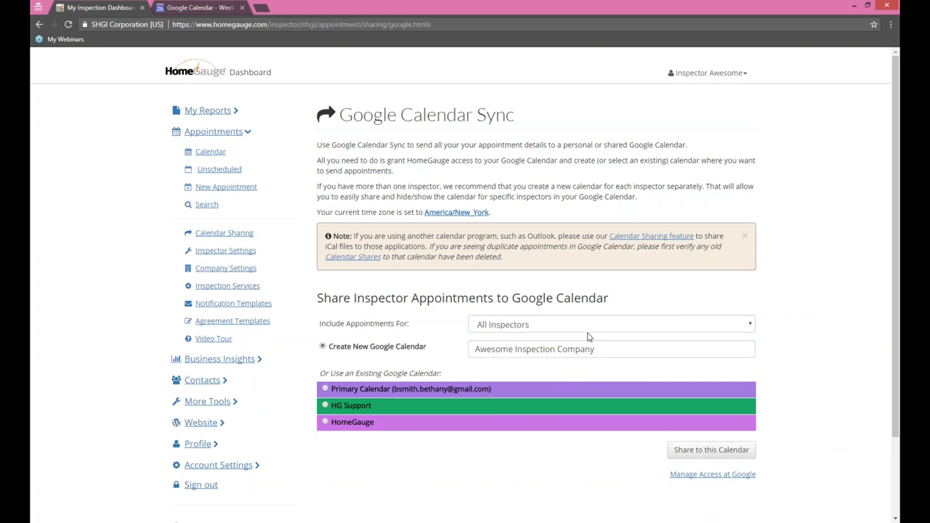
pyautogui.click(704, 450)
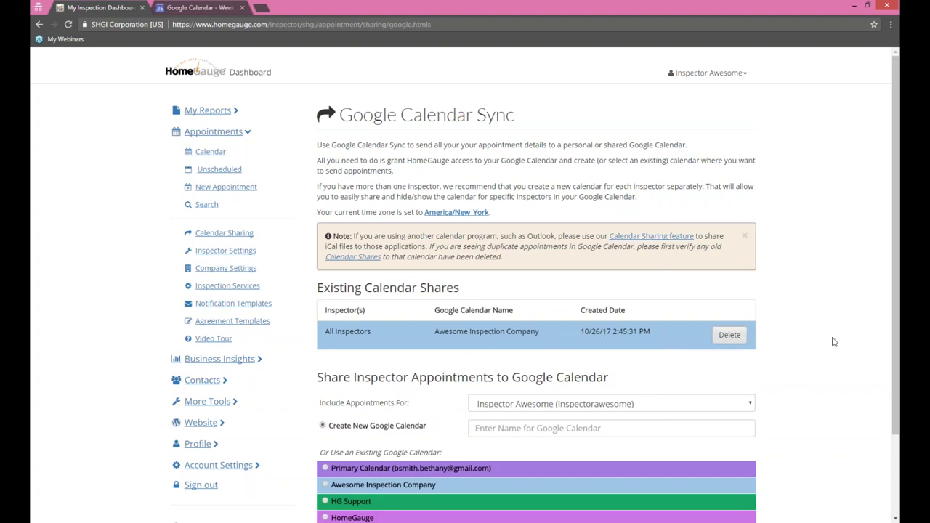
# Step: Share the one inspector's appointments to a new calendar 'Inspector Awesome', then go to Google Calendar
pyautogui.scroll(-1, 784, 349)
pyautogui.click(610, 328)
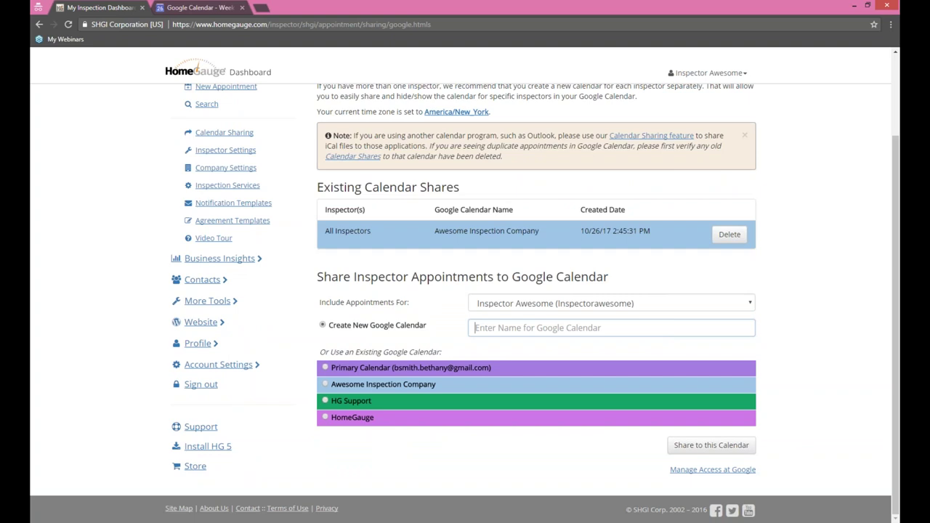
pyautogui.write('Inspe')
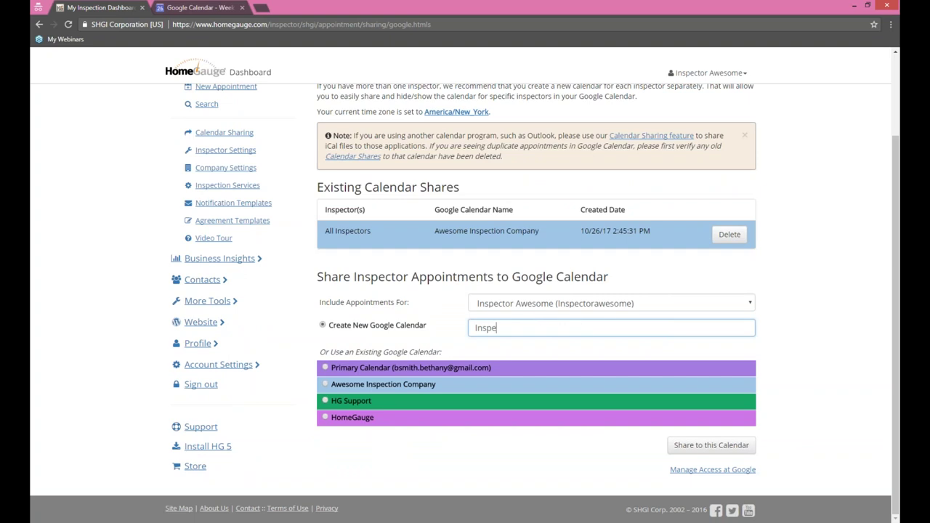
pyautogui.write('ctor Awesome')
pyautogui.click(519, 303)
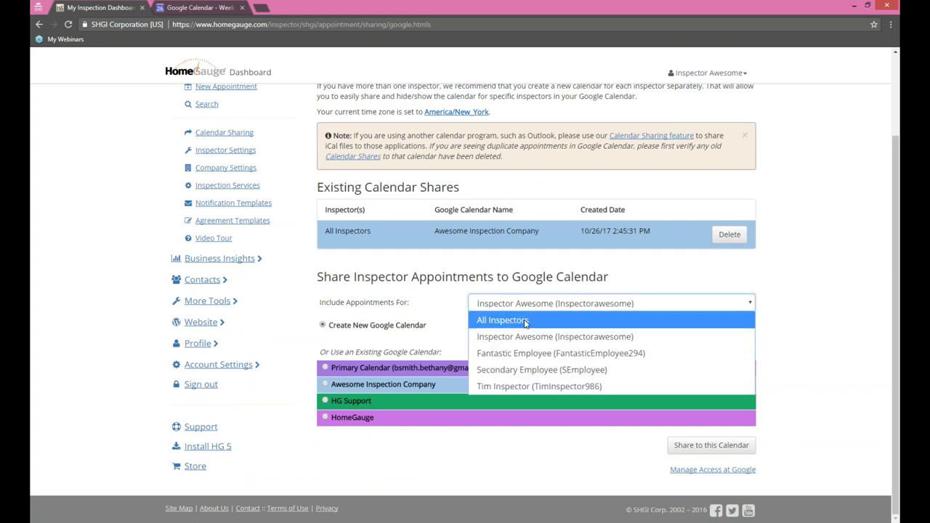
pyautogui.click(518, 324)
pyautogui.click(727, 442)
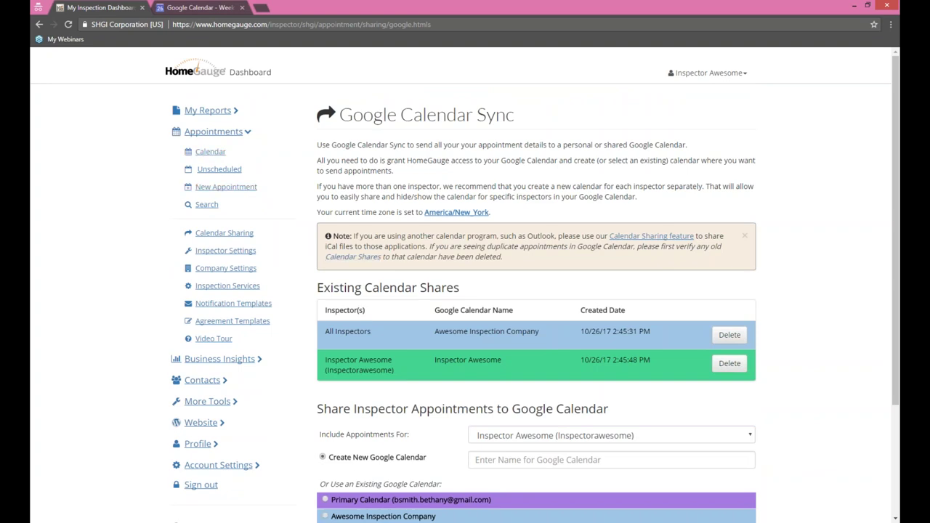
pyautogui.click(182, 7)
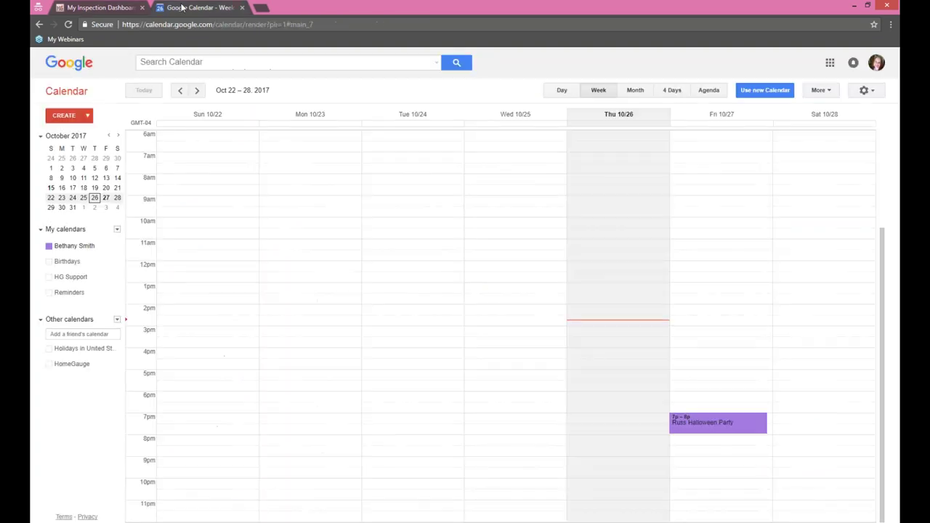
# Step: Reload Google Calendar, move to the next week, and toggle the inspector's calendar off and on
pyautogui.click(68, 24)
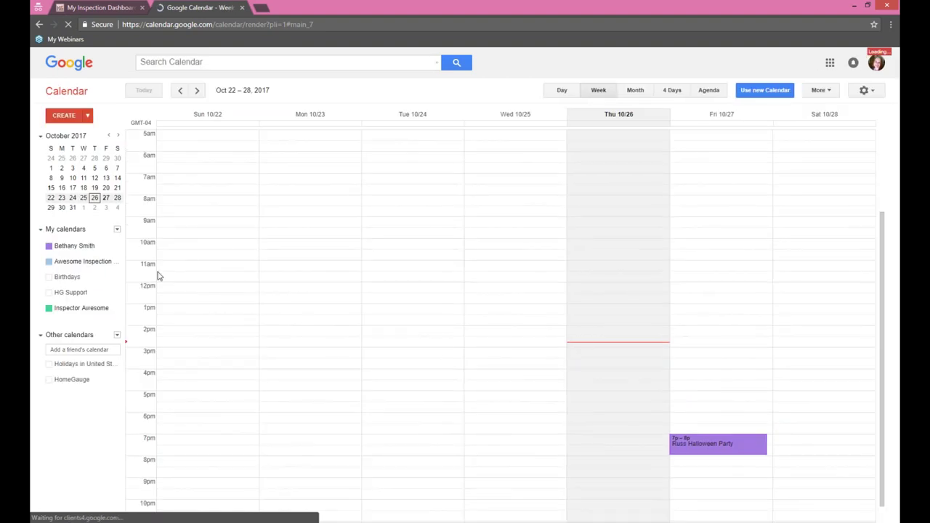
pyautogui.click(196, 91)
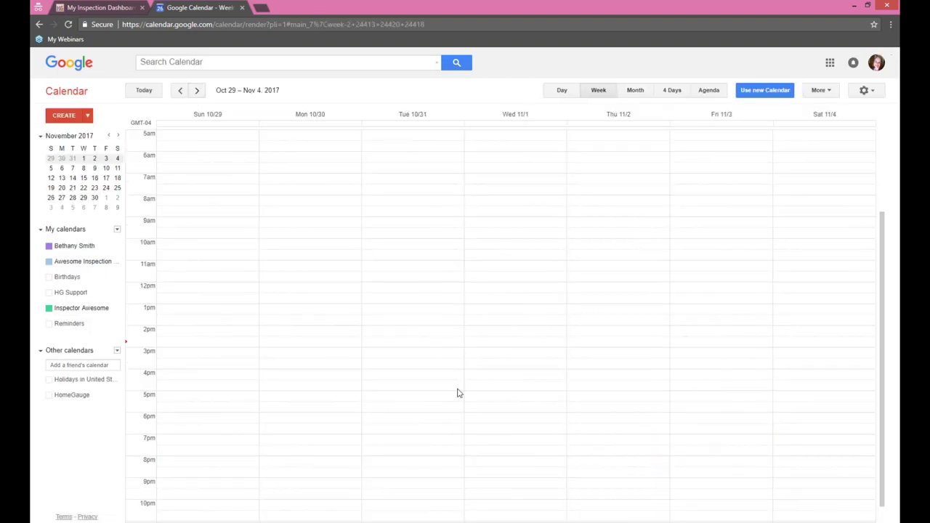
pyautogui.click(48, 309)
pyautogui.click(48, 309)
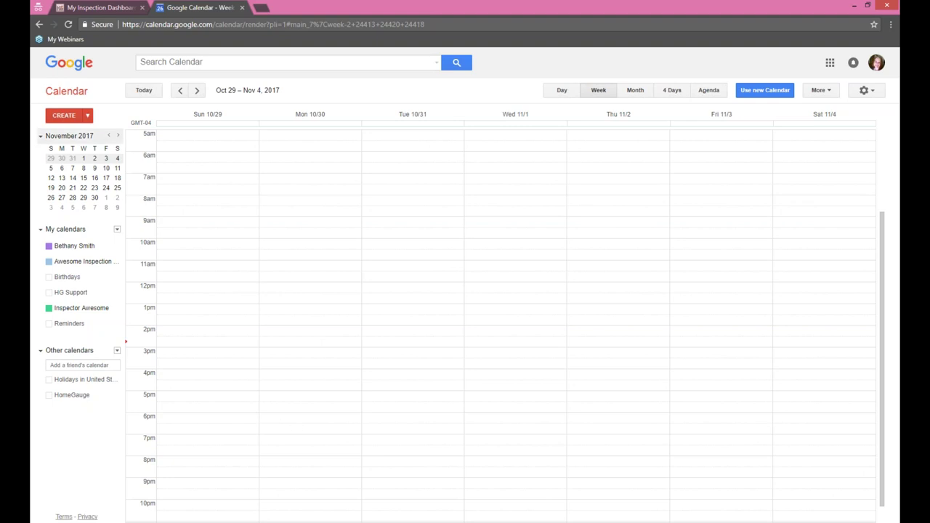
pyautogui.click(102, 8)
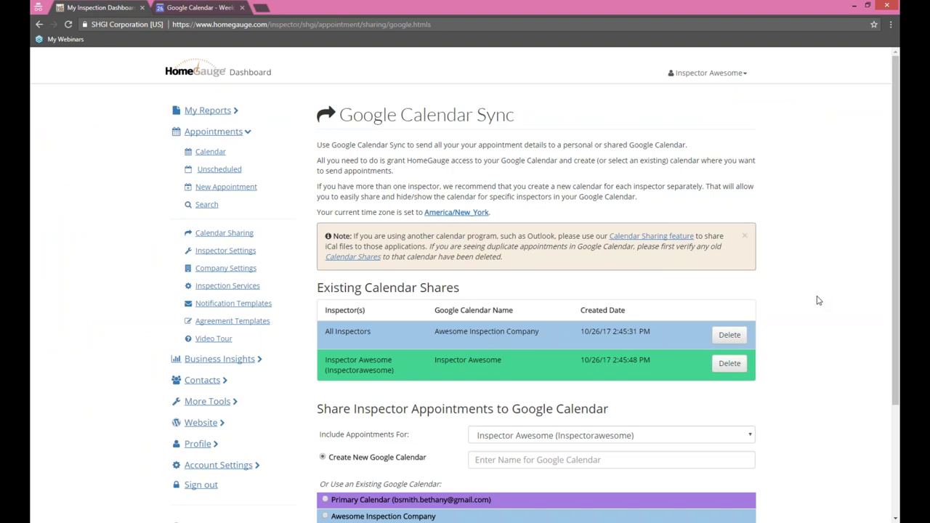
pyautogui.click(189, 6)
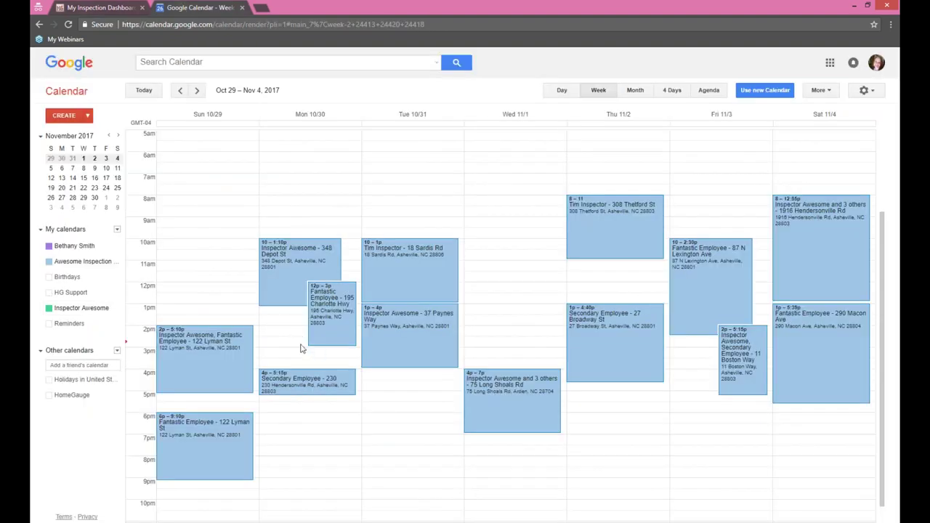
# Step: Dismiss two accidental quick-event popups and show the Awesome Inspection calendar's colour options
pyautogui.click(477, 268)
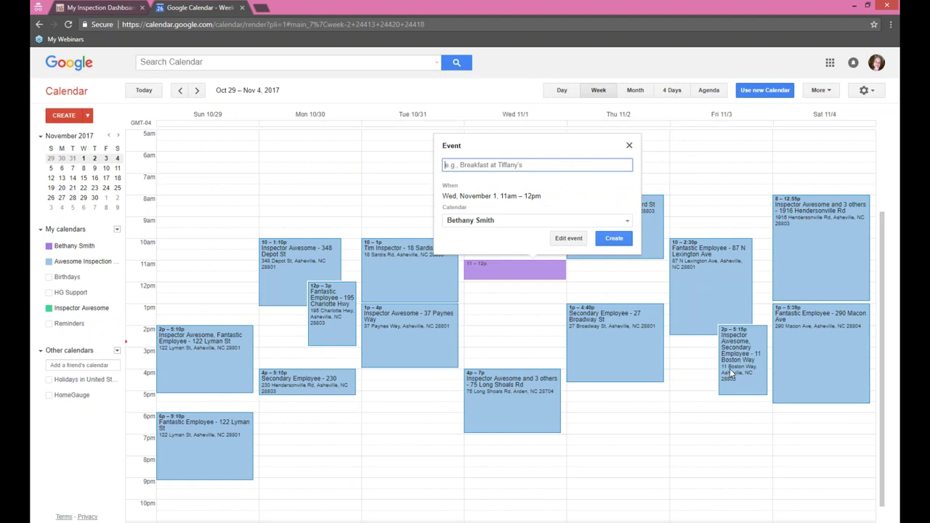
pyautogui.click(629, 146)
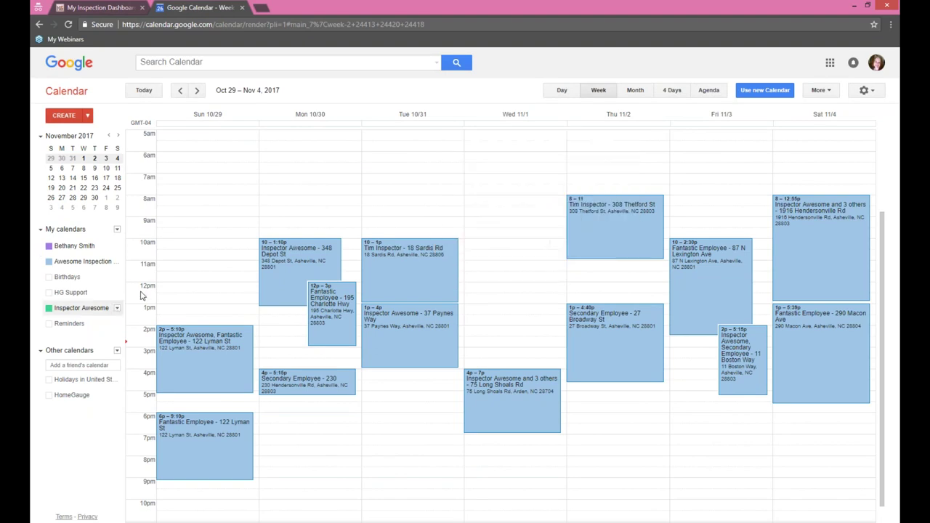
pyautogui.click(633, 429)
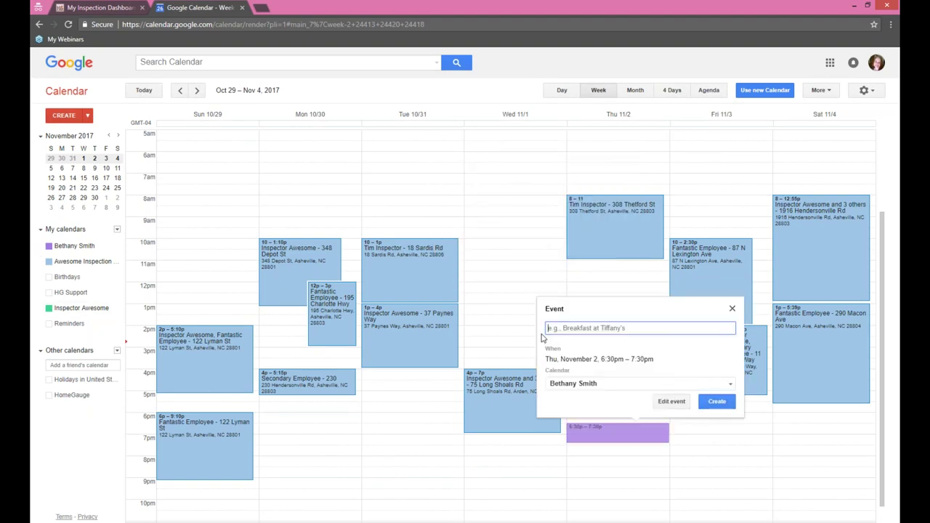
pyautogui.click(731, 308)
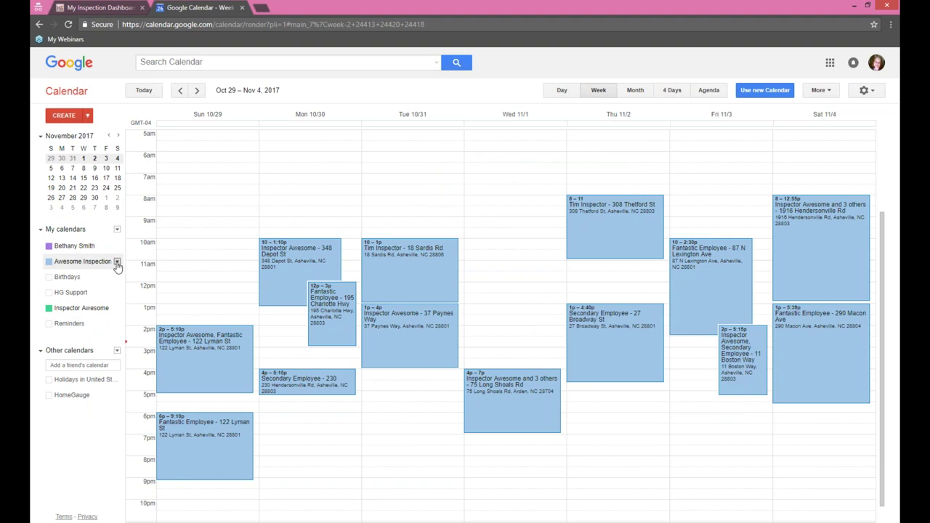
pyautogui.click(117, 263)
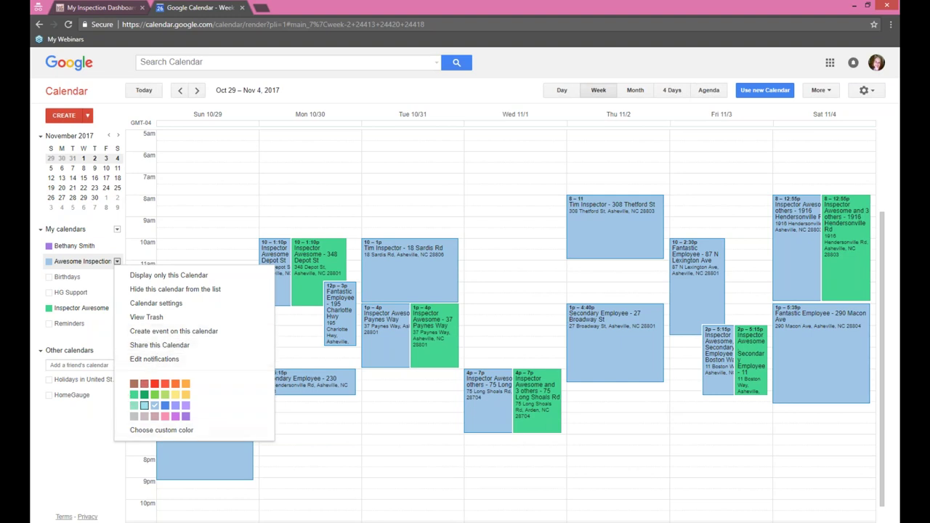
# Step: Recolour the Awesome Inspection calendar purple and refresh HomeGauge's Calendar Sharing to match
pyautogui.click(175, 415)
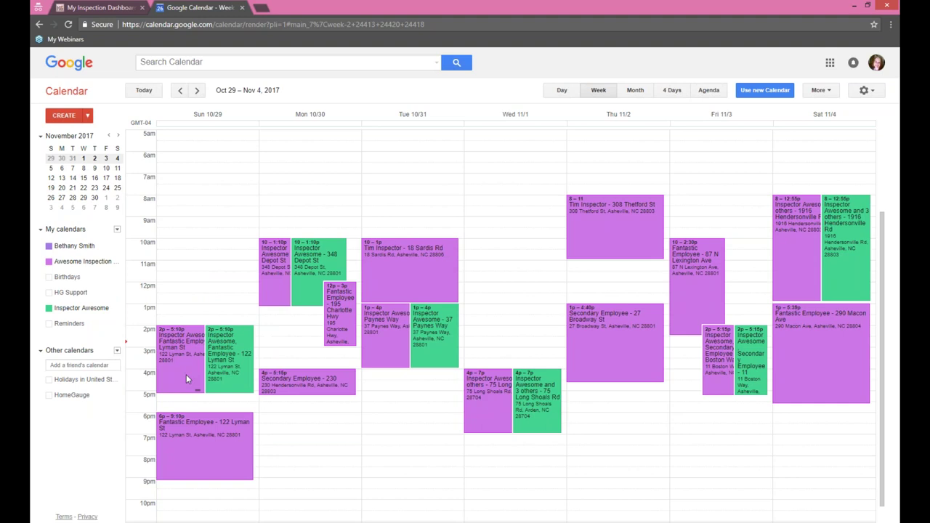
pyautogui.click(117, 262)
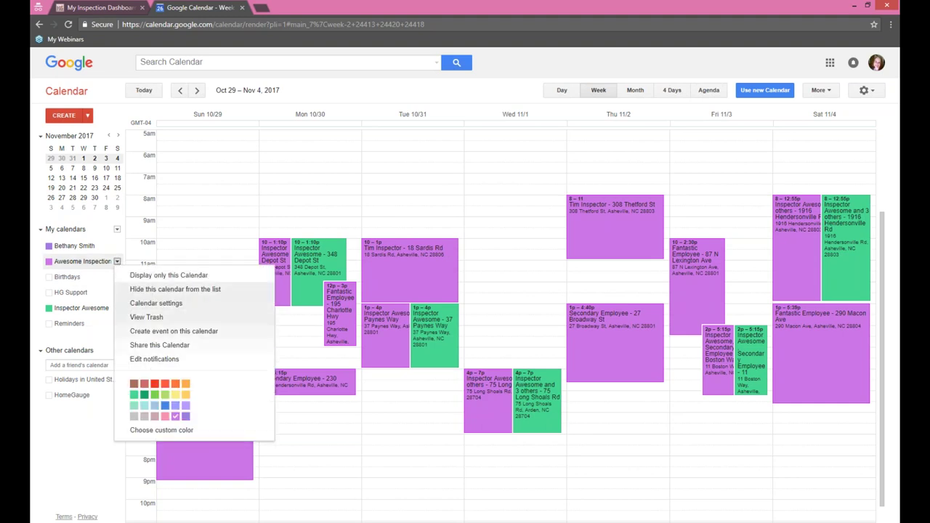
pyautogui.click(105, 5)
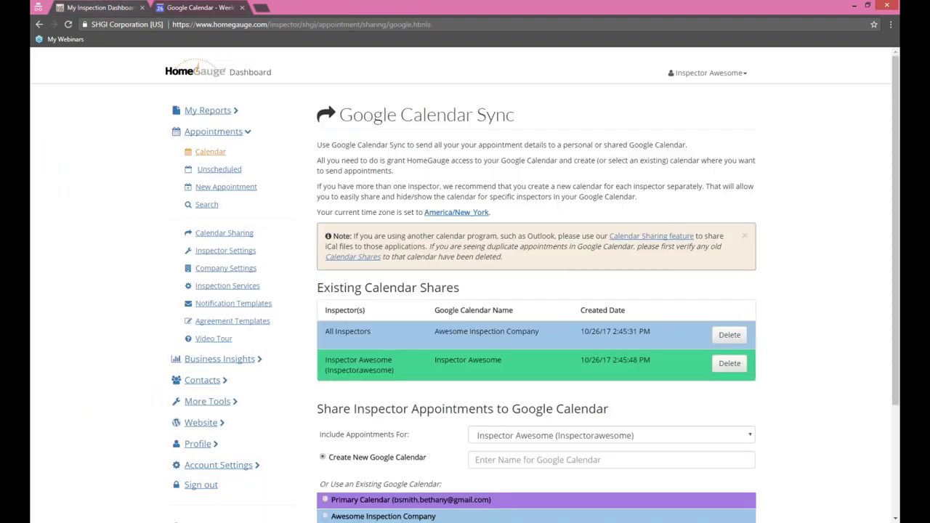
pyautogui.click(218, 234)
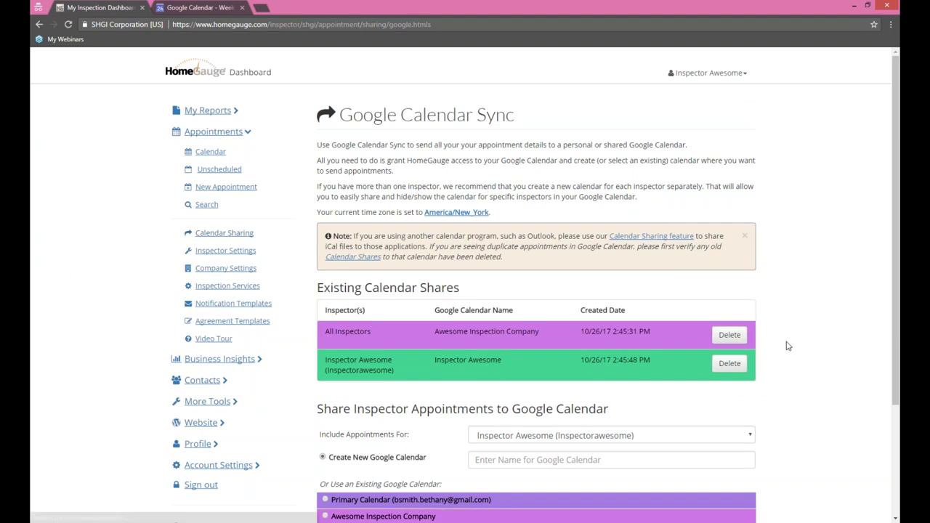
# Step: Check the Google Calendar week, then open HomeGauge's appointments calendar
pyautogui.click(196, 7)
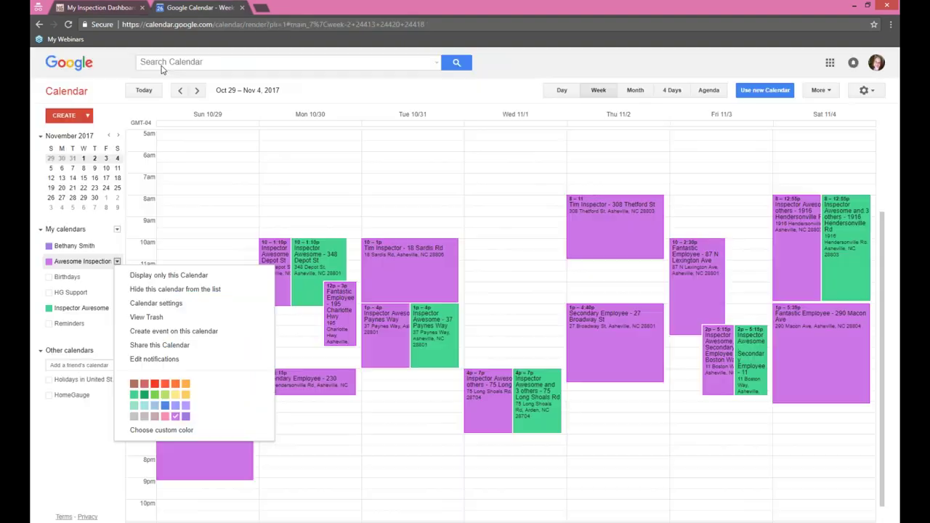
pyautogui.click(105, 7)
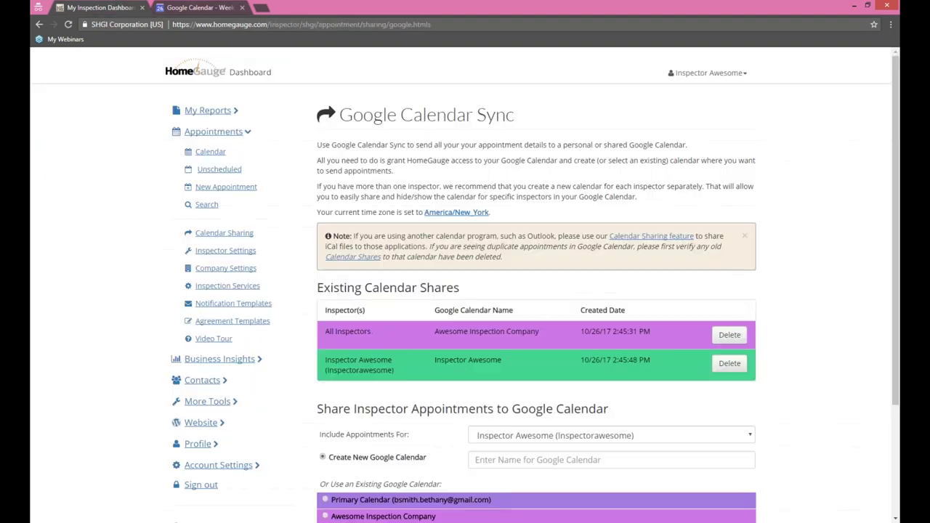
pyautogui.click(210, 154)
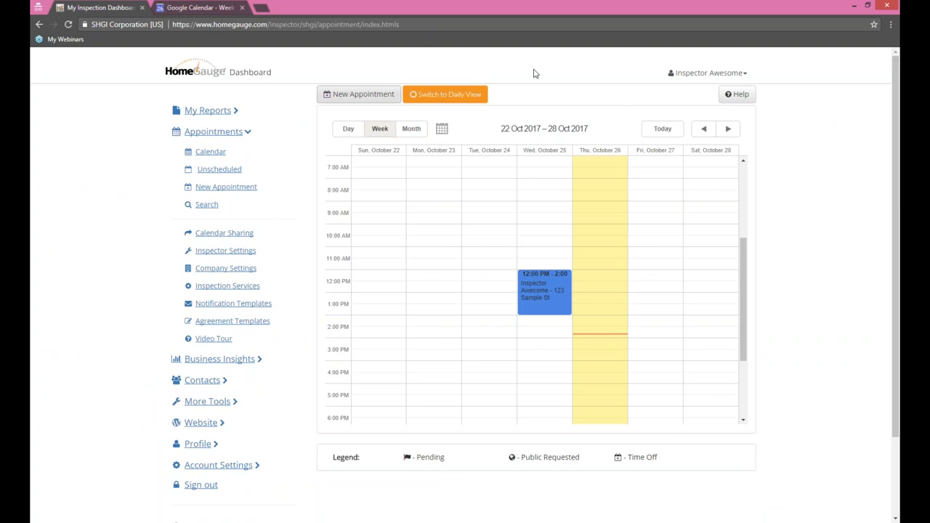
# Step: Advance the HomeGauge calendar to 29 Oct – 4 Nov and open Inspector Settings for Appointments
pyautogui.click(728, 128)
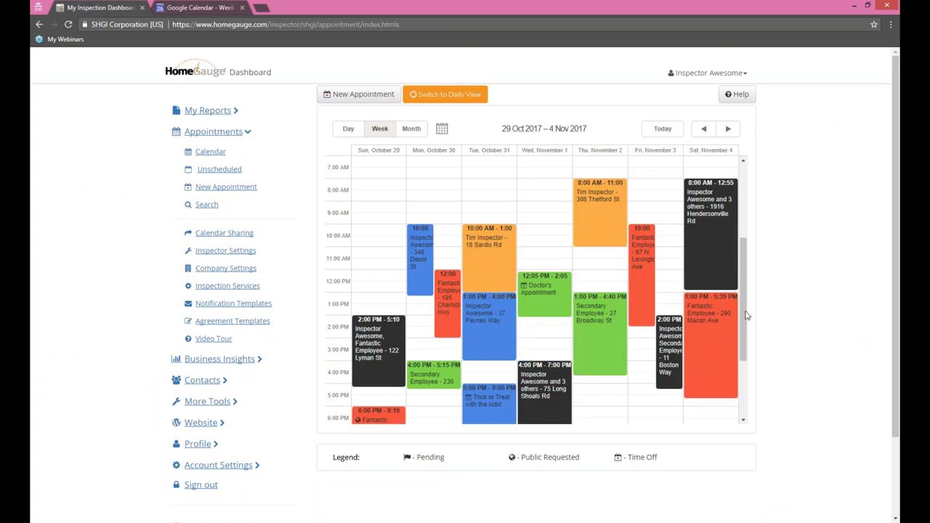
pyautogui.click(215, 252)
pyautogui.click(215, 234)
pyautogui.scroll(-2, 835, 250)
pyautogui.scroll(2, 835, 250)
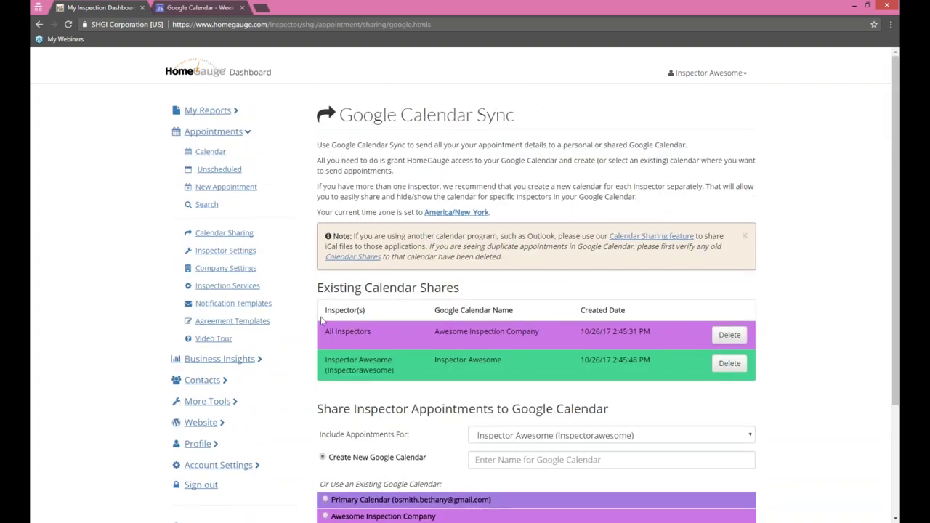
pyautogui.click(231, 250)
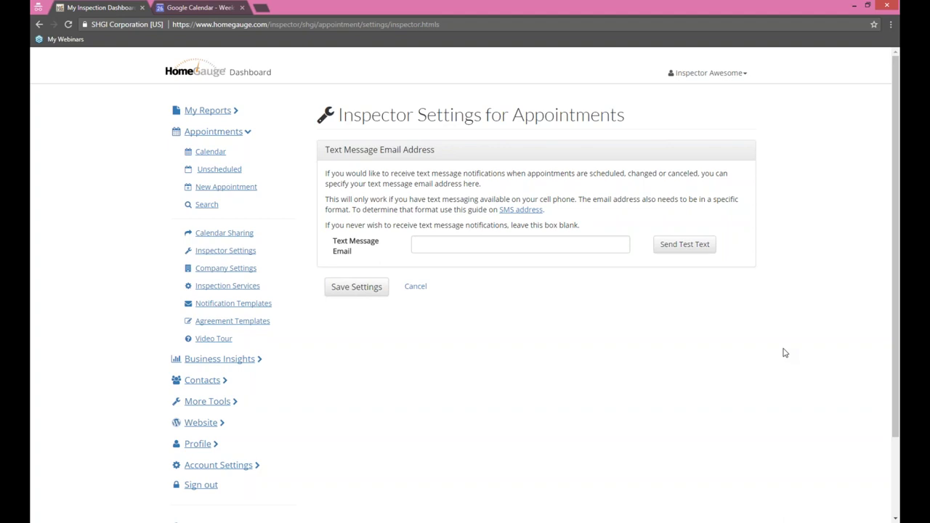
# Step: Consult the SMS carrier address format list for the text message email, then open Appointment Notification Templates
pyautogui.click(554, 241)
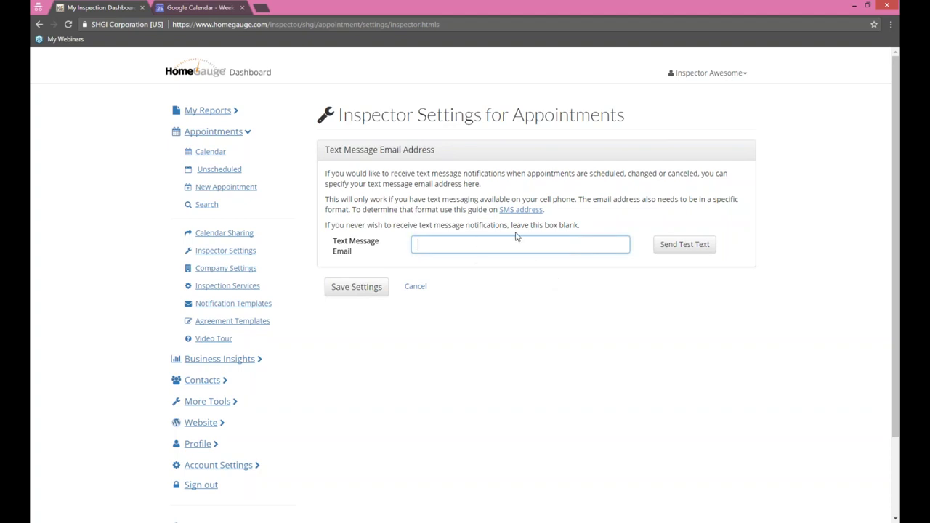
pyautogui.click(511, 212)
pyautogui.tripleClick(689, 266)
pyautogui.scroll(-5, 647, 189)
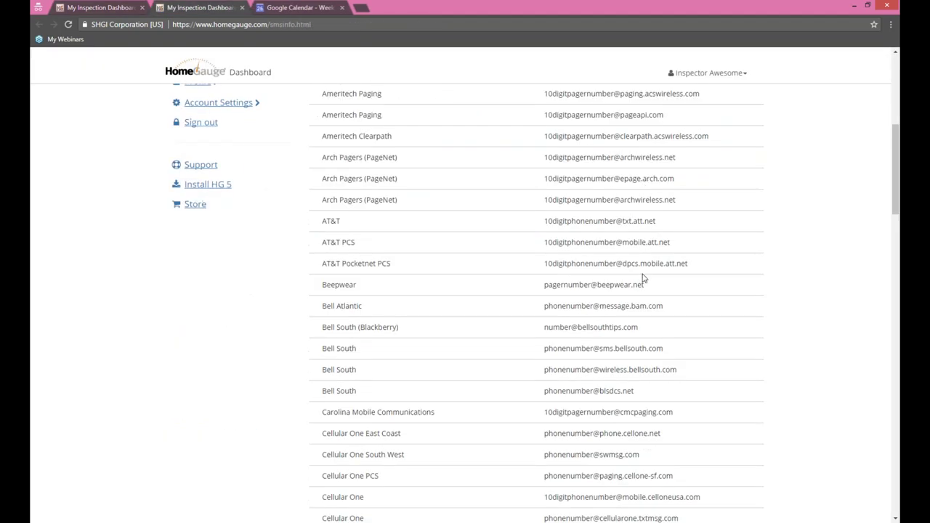
pyautogui.scroll(-7, 714, 315)
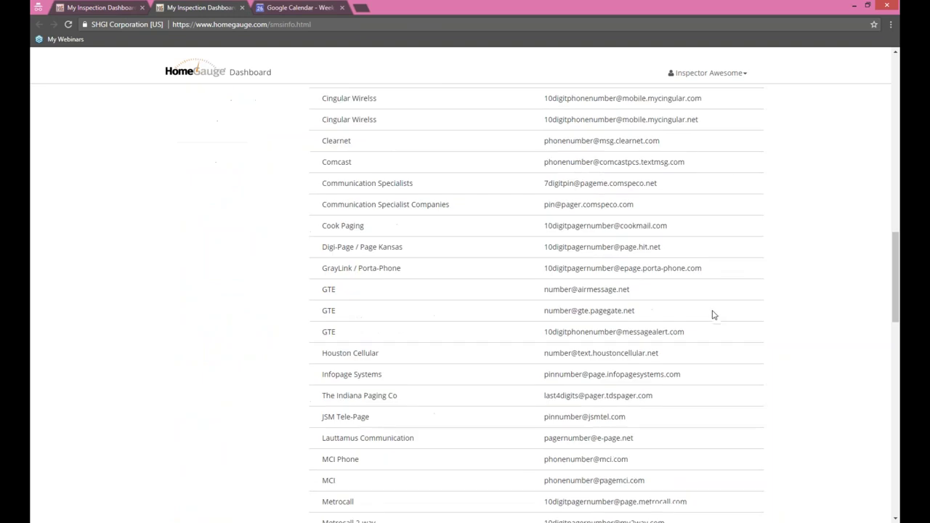
pyautogui.scroll(9, 712, 313)
pyautogui.scroll(3, 712, 313)
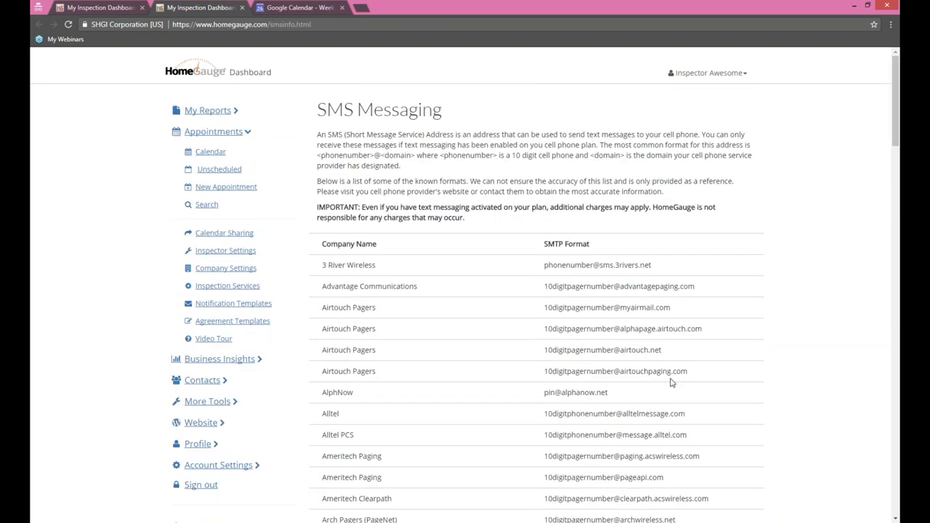
pyautogui.click(81, 8)
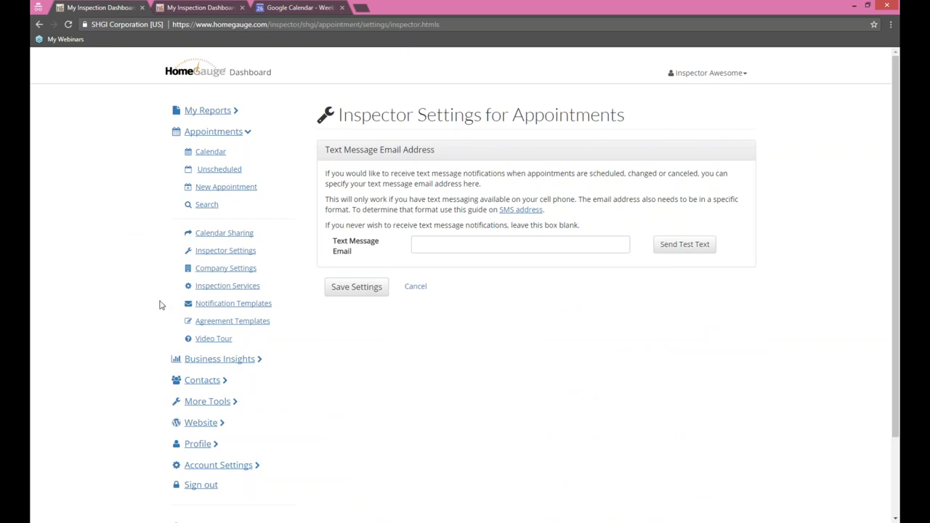
pyautogui.click(211, 305)
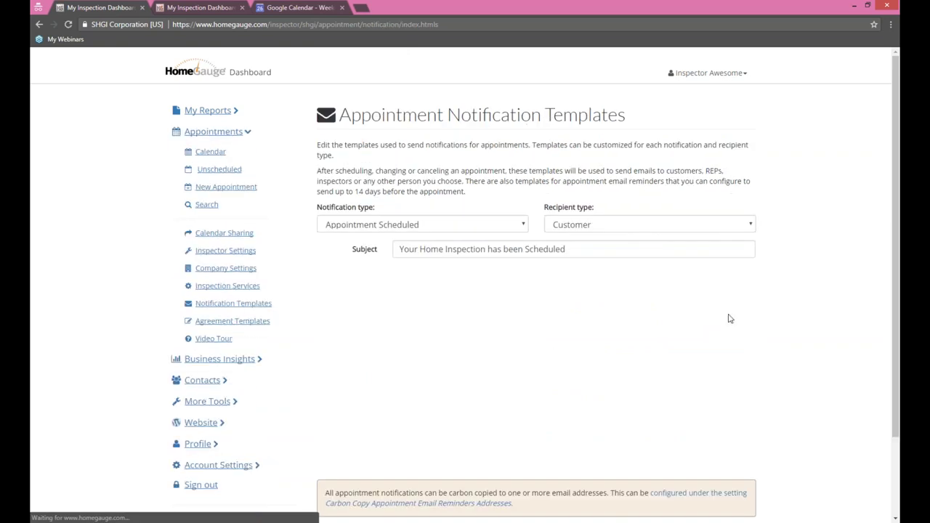
# Step: Load the Appointment Scheduled (with Login) notification template in the editor
pyautogui.scroll(-1, 754, 330)
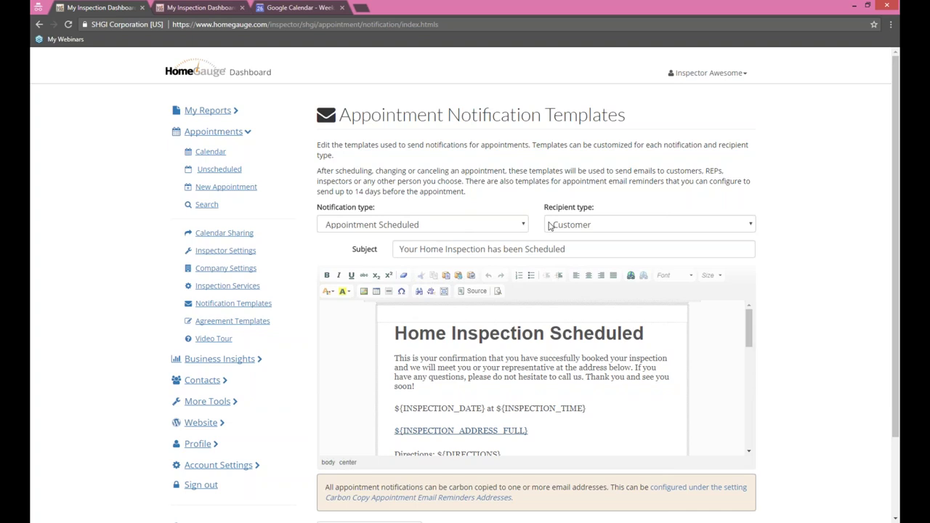
pyautogui.click(526, 223)
pyautogui.click(421, 310)
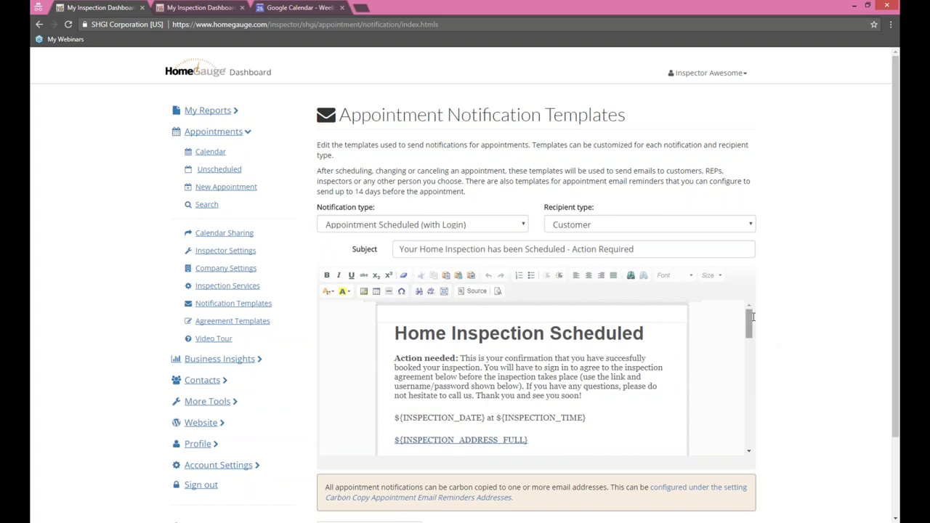
pyautogui.moveTo(749, 320); pyautogui.dragTo(776, 450)
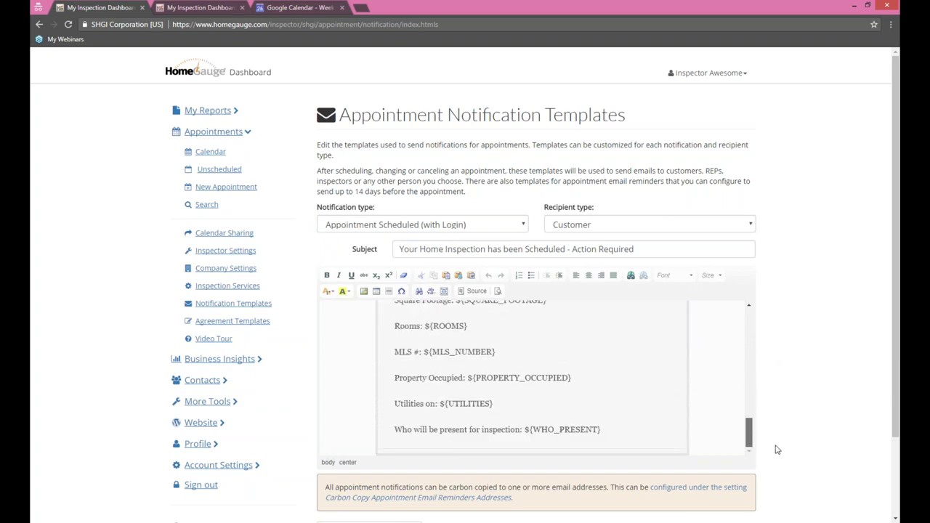
pyautogui.moveTo(775, 449); pyautogui.dragTo(777, 297)
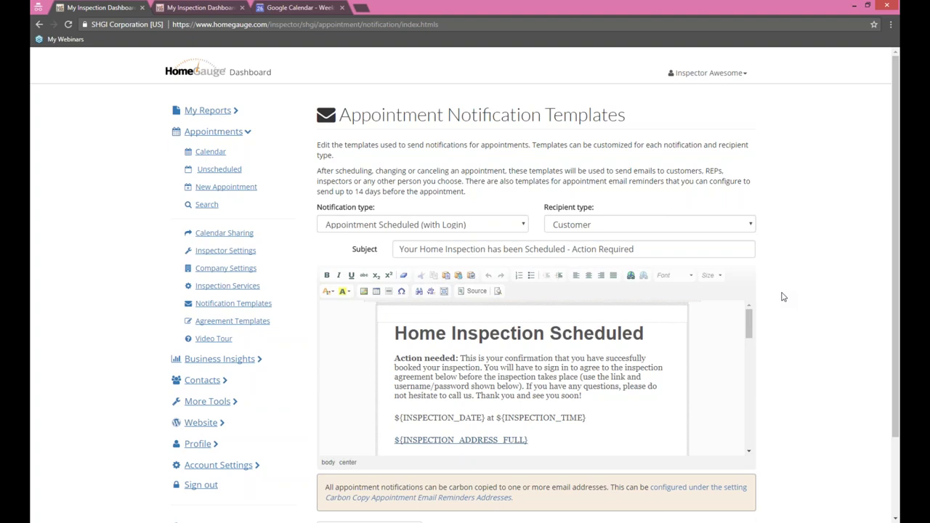
# Step: Keep Customer as recipient and scroll to the agreements box with its sign-in variables
pyautogui.click(692, 219)
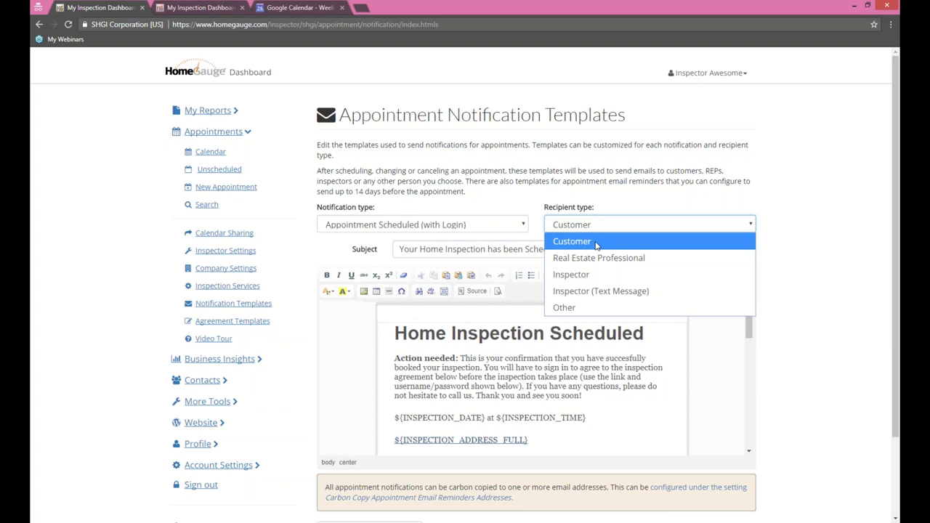
pyautogui.click(819, 205)
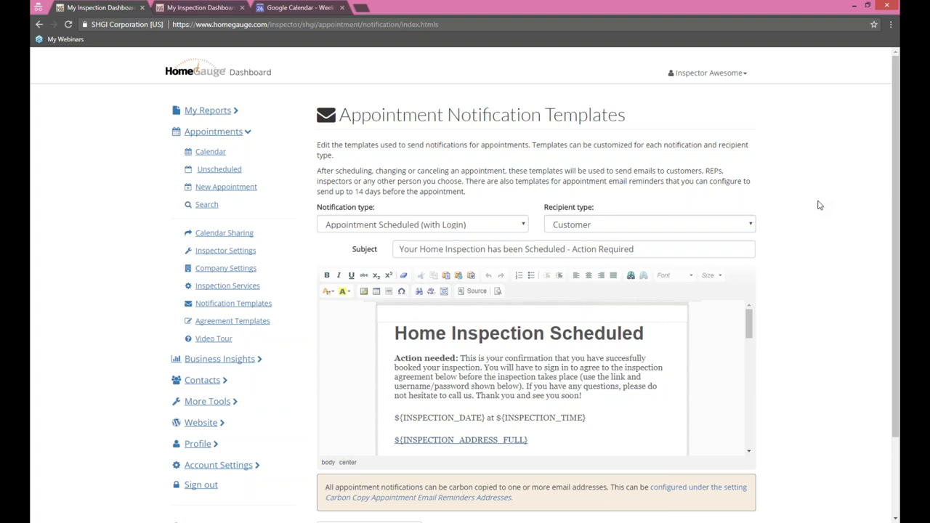
pyautogui.scroll(-3, 816, 203)
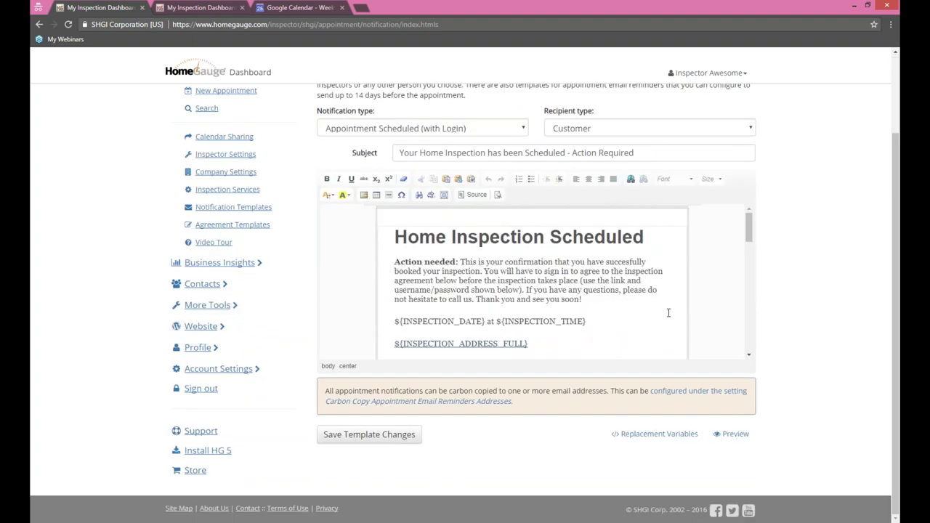
pyautogui.moveTo(590, 322); pyautogui.dragTo(496, 325)
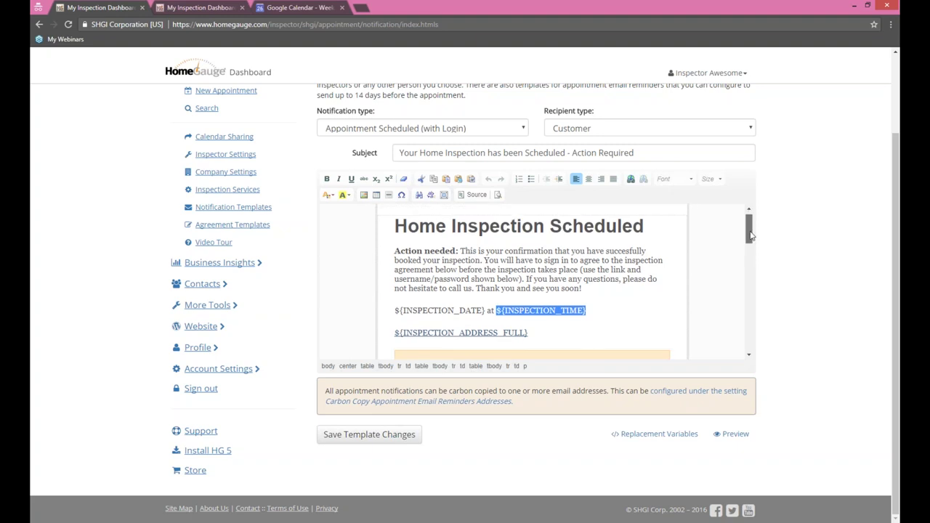
pyautogui.moveTo(748, 227); pyautogui.dragTo(748, 254)
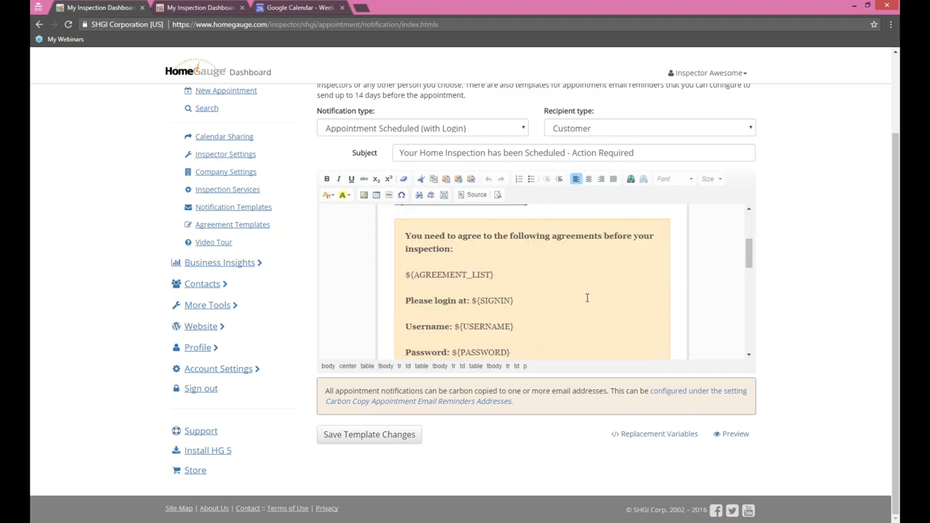
pyautogui.scroll(-2, 587, 297)
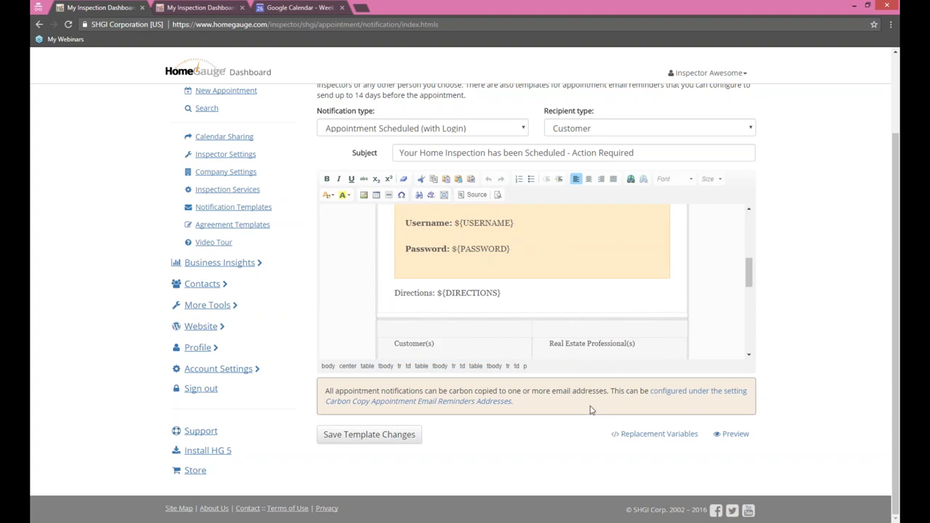
# Step: Browse the list of replacement variables available for the template
pyautogui.click(639, 436)
pyautogui.scroll(-1, 388, 170)
pyautogui.scroll(-15, 388, 169)
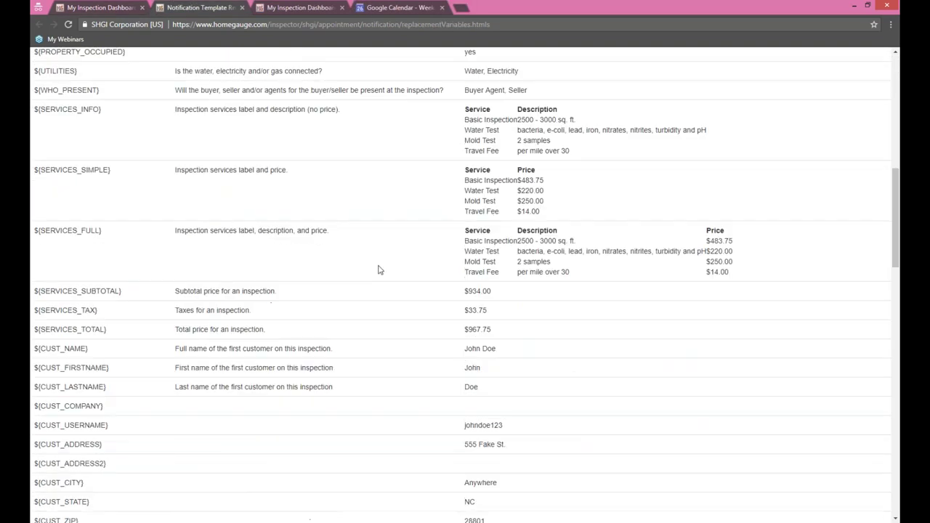
pyautogui.scroll(18, 376, 266)
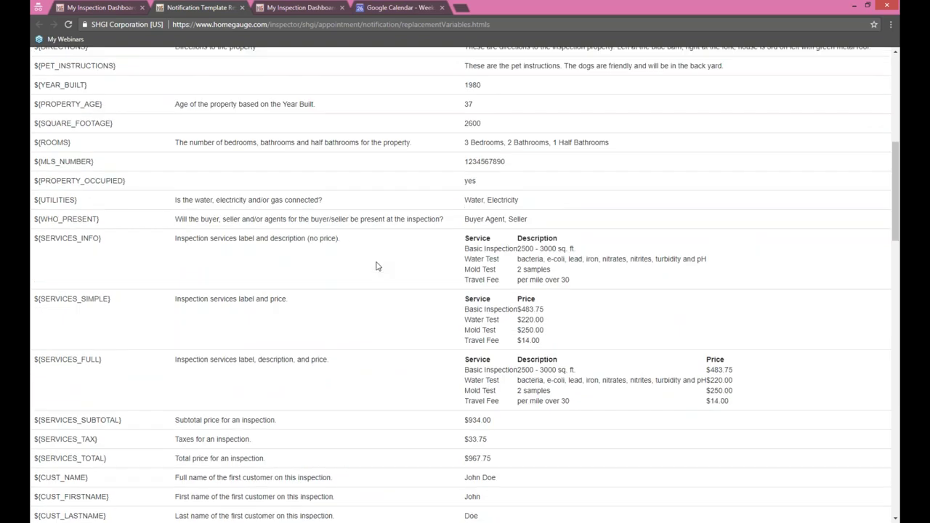
# Step: Preview the scheduled-appointment email in a new tab, then return to the editor
pyautogui.hotkey('ctrl', 'shift', 'Tab')
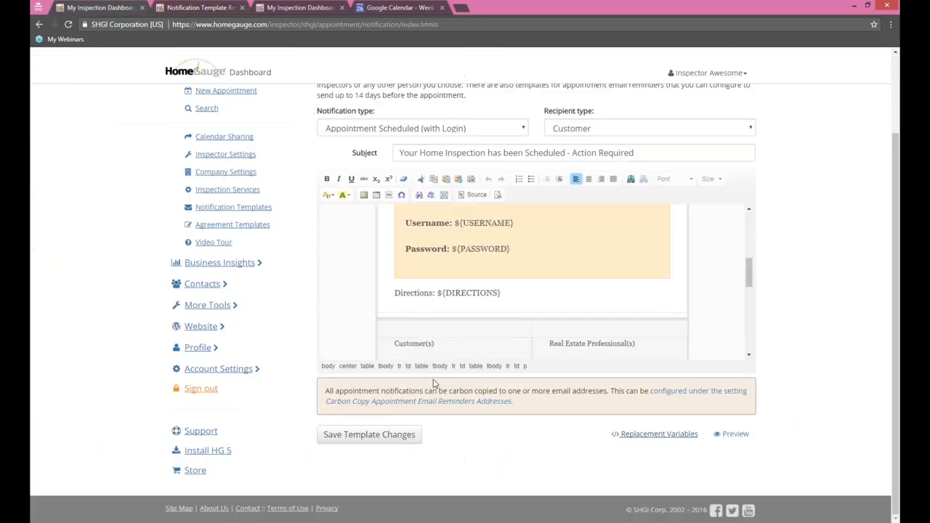
pyautogui.click(735, 435)
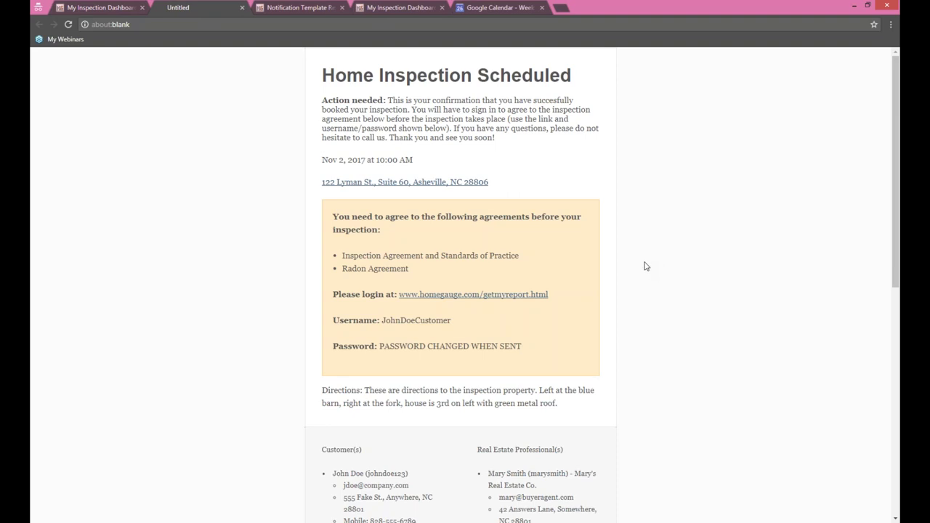
pyautogui.click(115, 8)
# Step: Review the template once more and go to Agreement Templates
pyautogui.scroll(3, 765, 270)
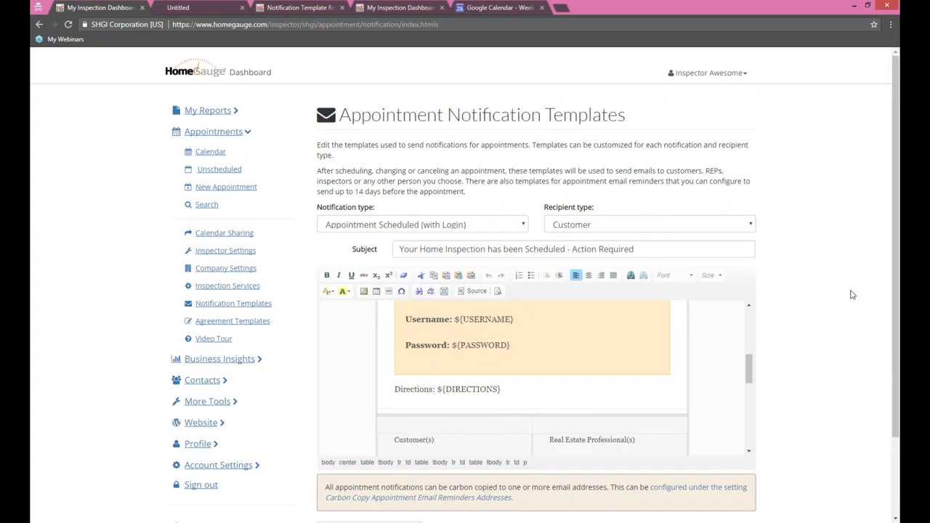
pyautogui.scroll(-2, 851, 299)
pyautogui.scroll(-1, 850, 301)
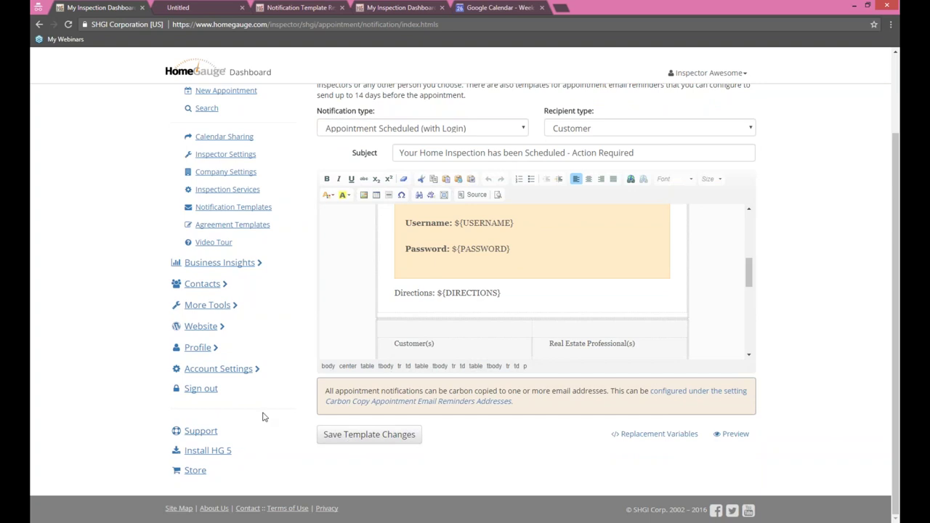
pyautogui.click(230, 226)
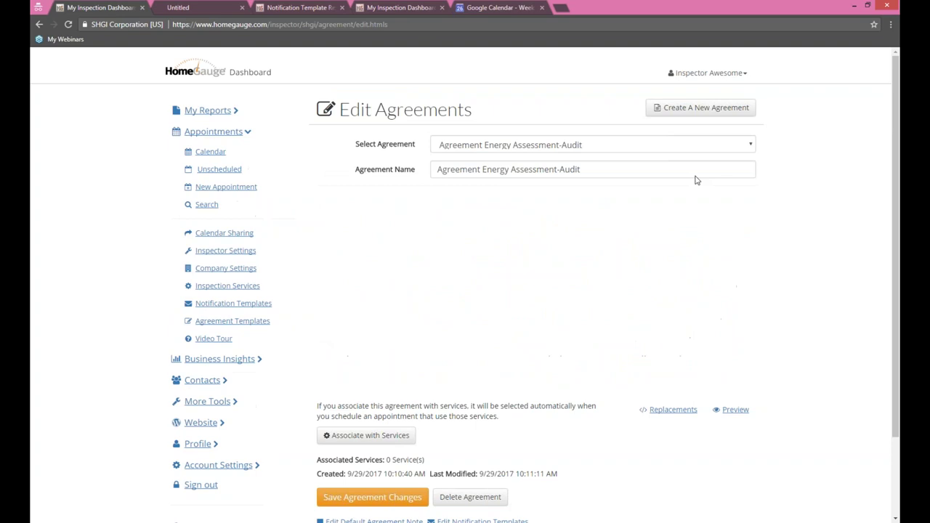
# Step: Load the Pre-Inspection Agreement from the Select Agreement list for editing
pyautogui.click(737, 149)
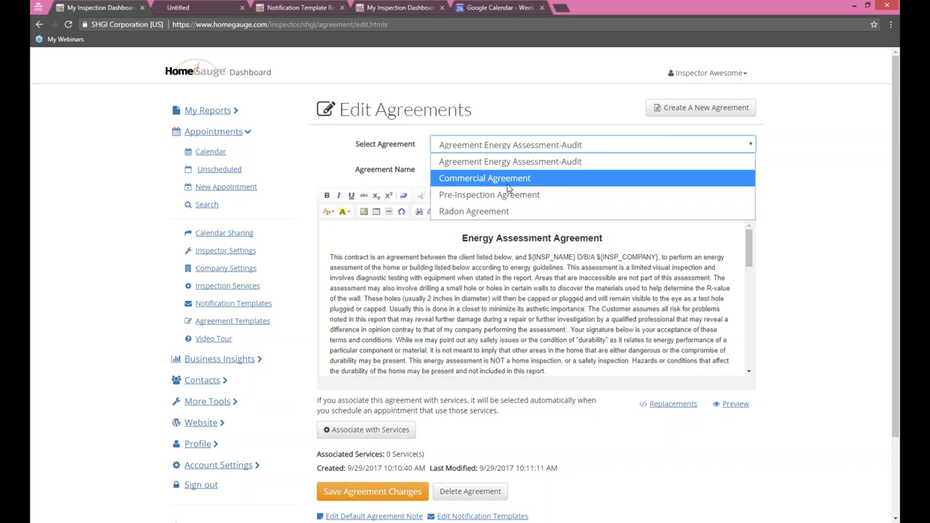
pyautogui.click(570, 150)
pyautogui.click(570, 150)
pyautogui.click(508, 195)
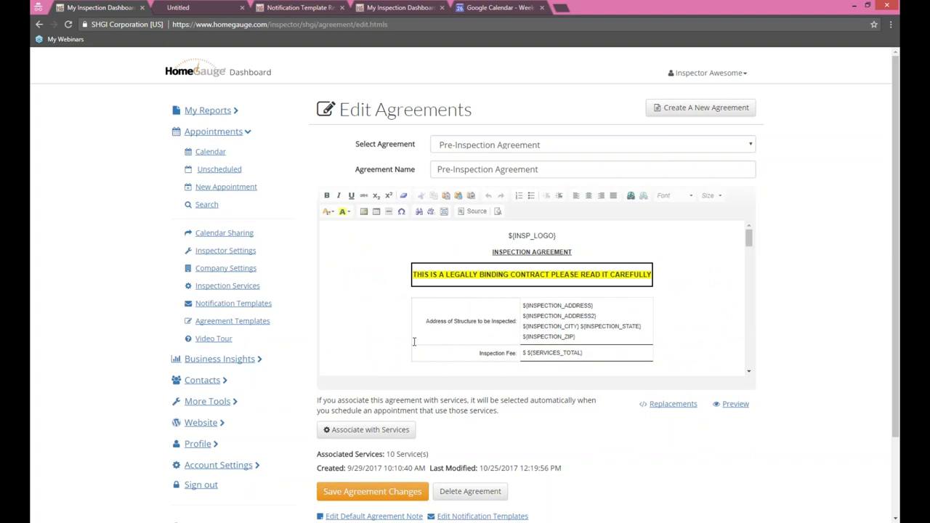
pyautogui.scroll(-1, 748, 239)
pyautogui.scroll(1, 749, 239)
# Step: Highlight the INSPECTION_ZIP and INSPECTION_ADDRESS2 placeholders in the agreement text
pyautogui.moveTo(575, 336); pyautogui.dragTo(528, 336)
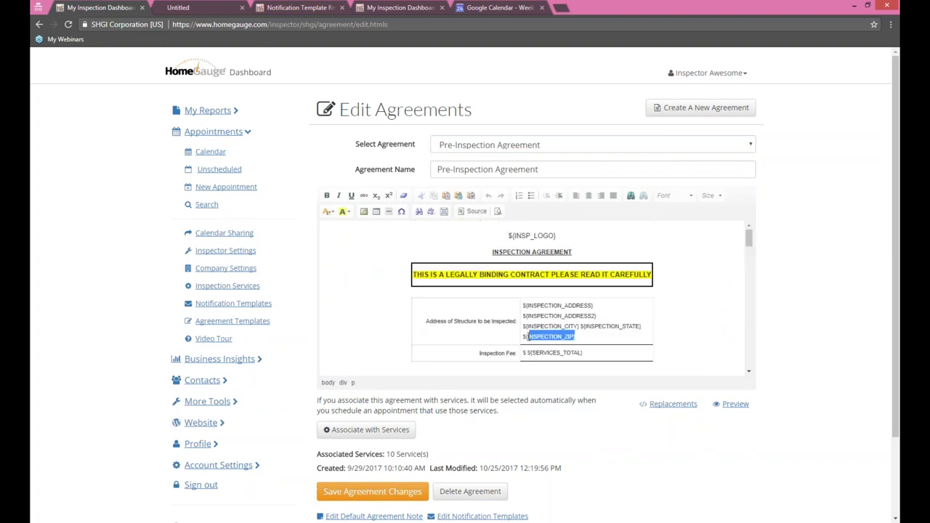
pyautogui.moveTo(607, 315); pyautogui.dragTo(522, 315)
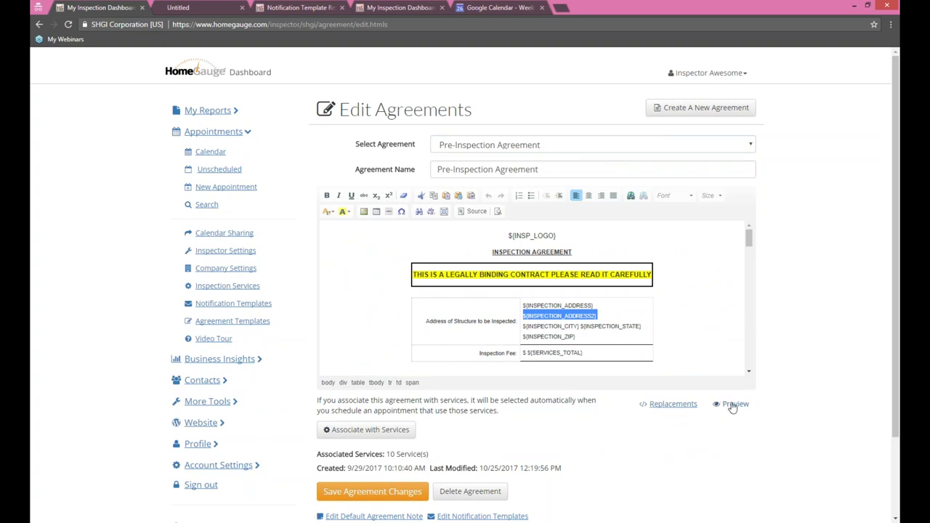
pyautogui.click(583, 276)
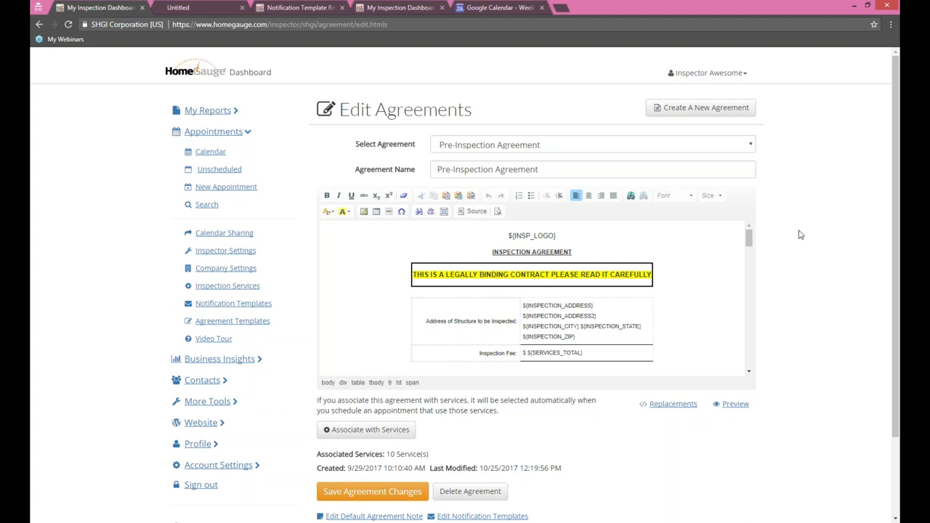
pyautogui.scroll(-3, 622, 365)
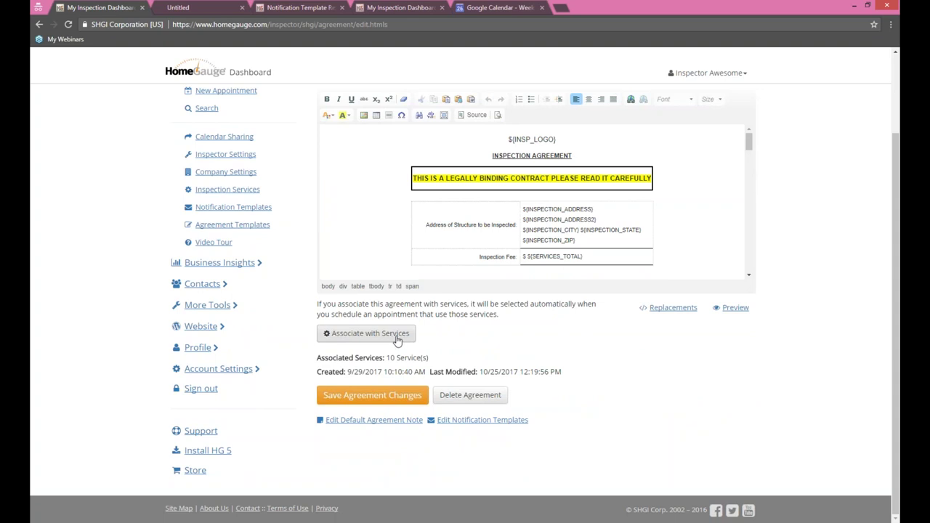
pyautogui.click(397, 335)
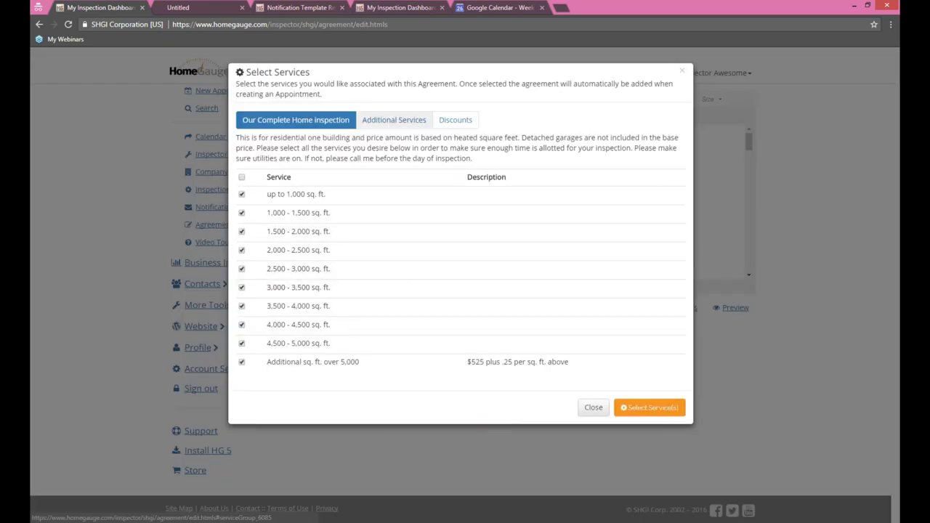
# Step: Link the agreement to all ten Our Complete Home services using Select/Deselect All
pyautogui.click(393, 120)
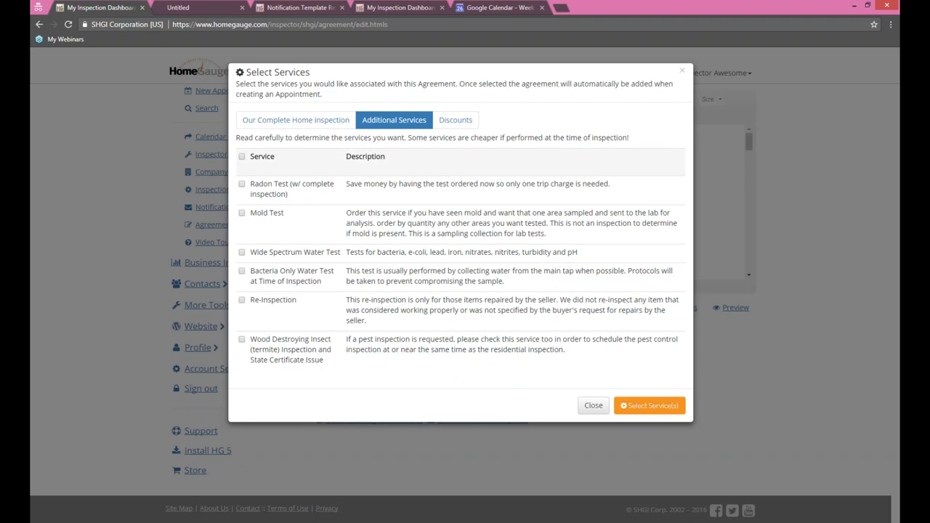
pyautogui.click(296, 119)
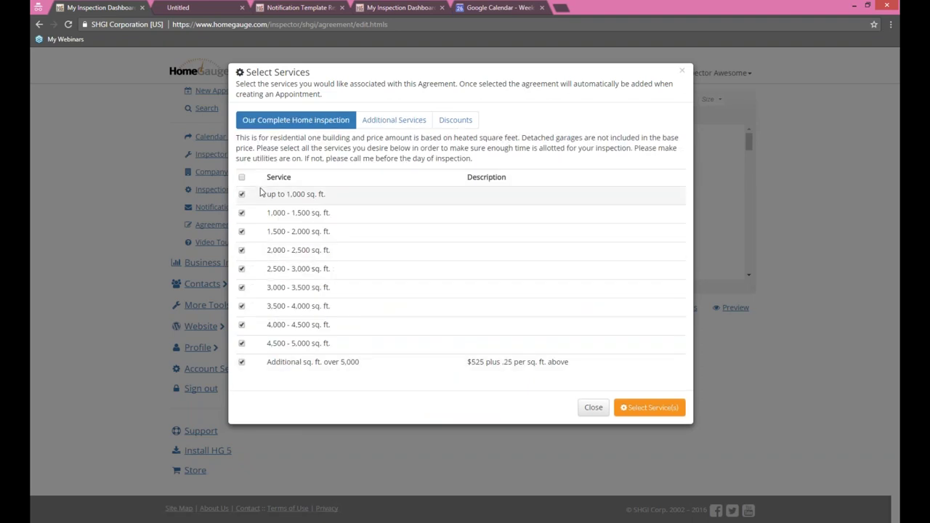
pyautogui.click(242, 269)
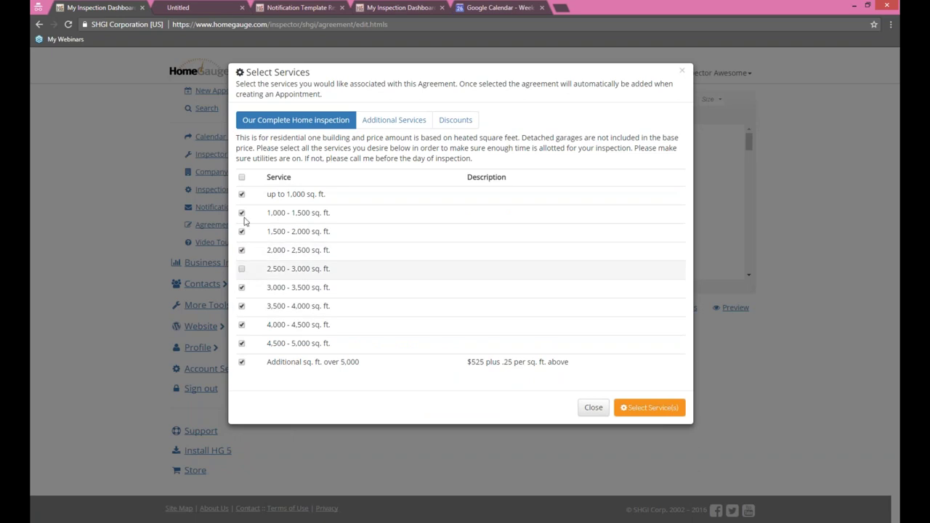
pyautogui.click(242, 178)
pyautogui.click(242, 178)
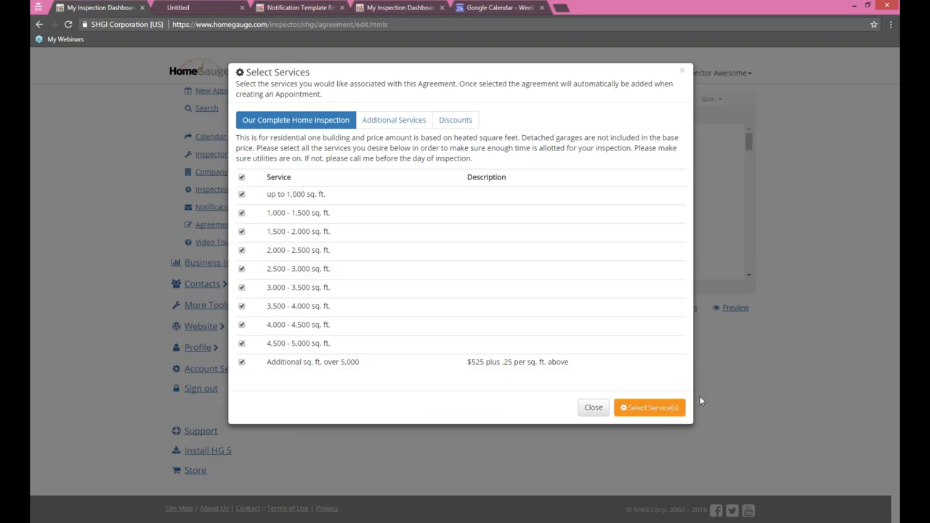
pyautogui.click(646, 407)
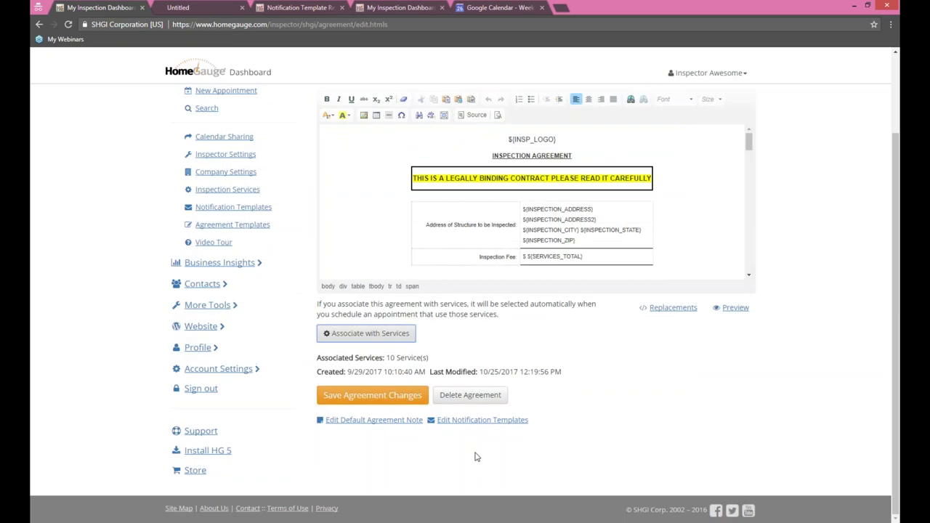
pyautogui.scroll(3, 581, 363)
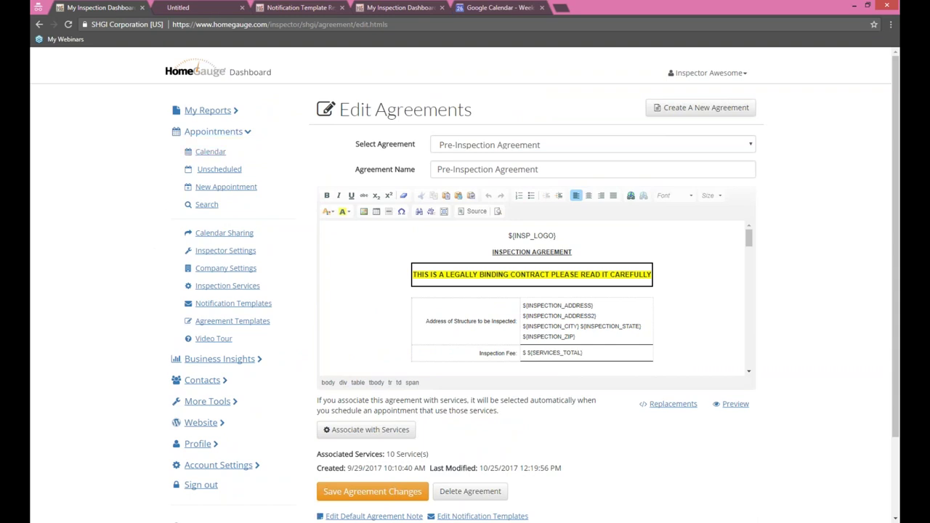
# Step: Check the up to 1,000 sq. ft. service's required agreements, then return to Agreement Templates
pyautogui.click(227, 285)
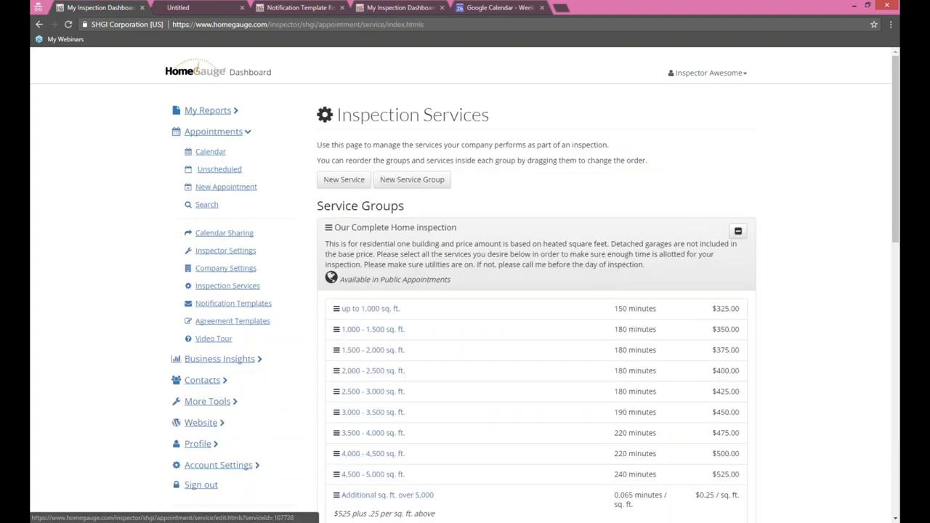
pyautogui.click(383, 312)
pyautogui.scroll(-5, 809, 290)
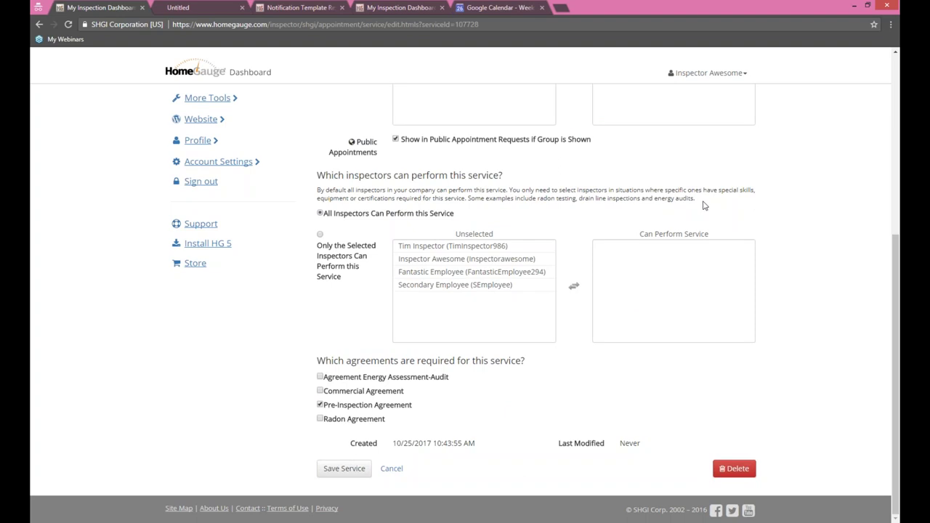
pyautogui.scroll(5, 351, 246)
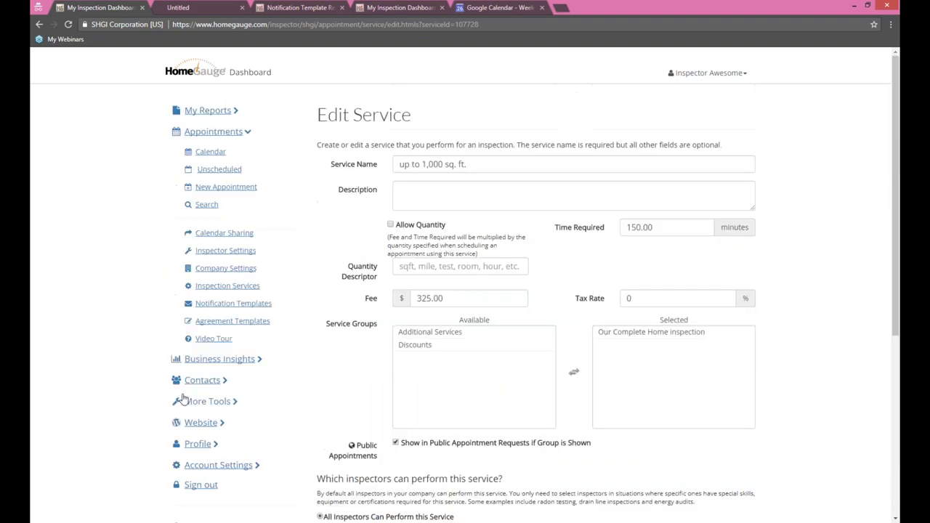
pyautogui.click(232, 320)
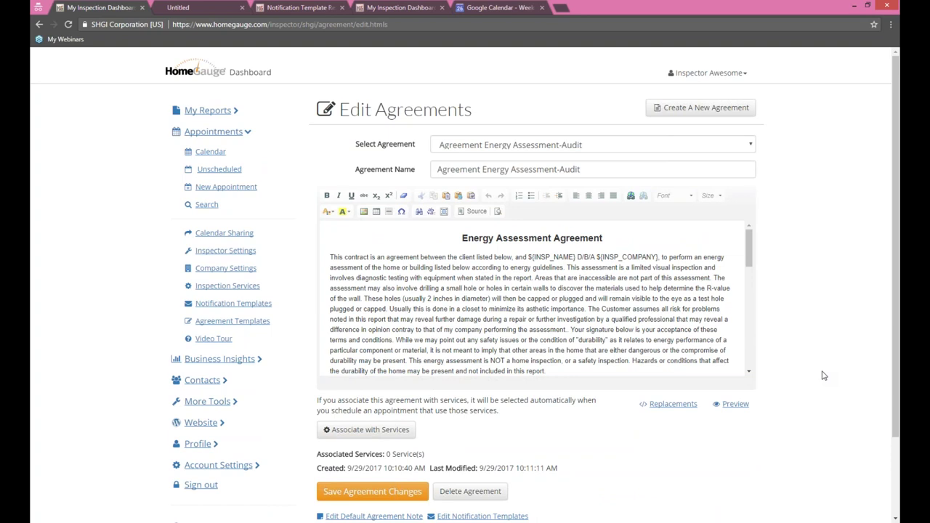
pyautogui.click(254, 321)
pyautogui.scroll(-1, 712, 363)
pyautogui.scroll(1, 654, 435)
pyautogui.click(442, 320)
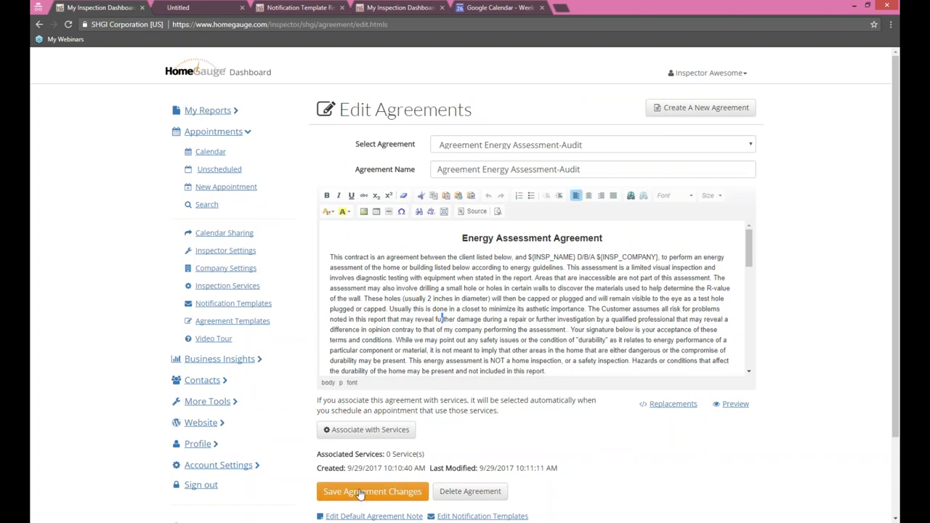
pyautogui.scroll(-1, 817, 365)
pyautogui.scroll(-2, 817, 364)
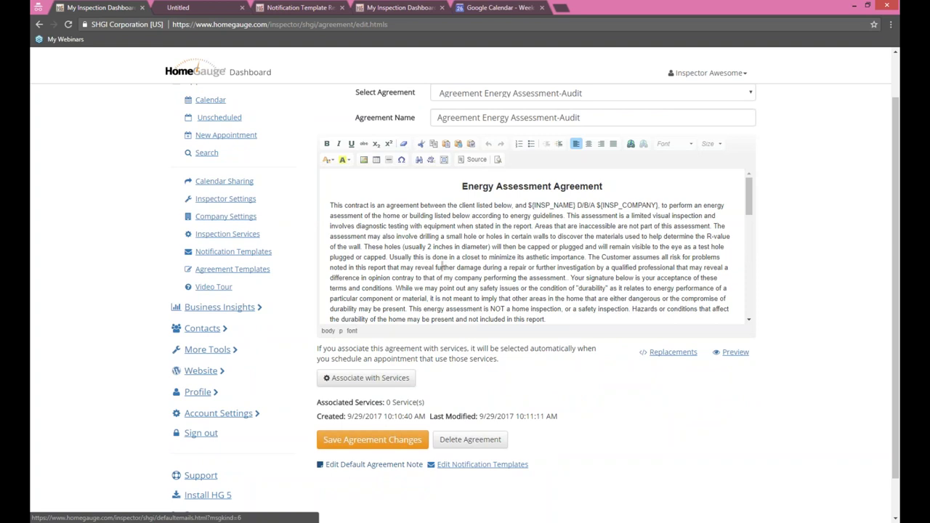
# Step: Open the Agreement Required Default Web Message template and review its subject and message
pyautogui.click(390, 467)
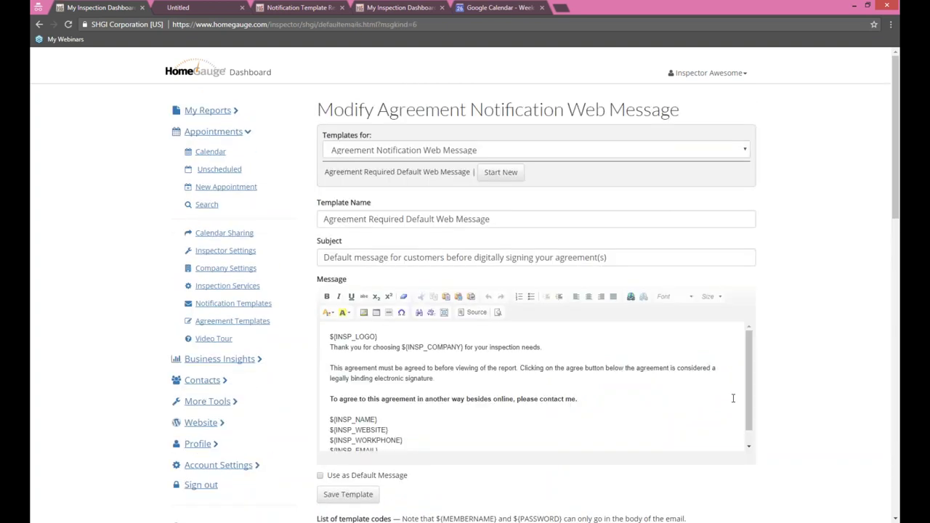
pyautogui.scroll(-4, 843, 250)
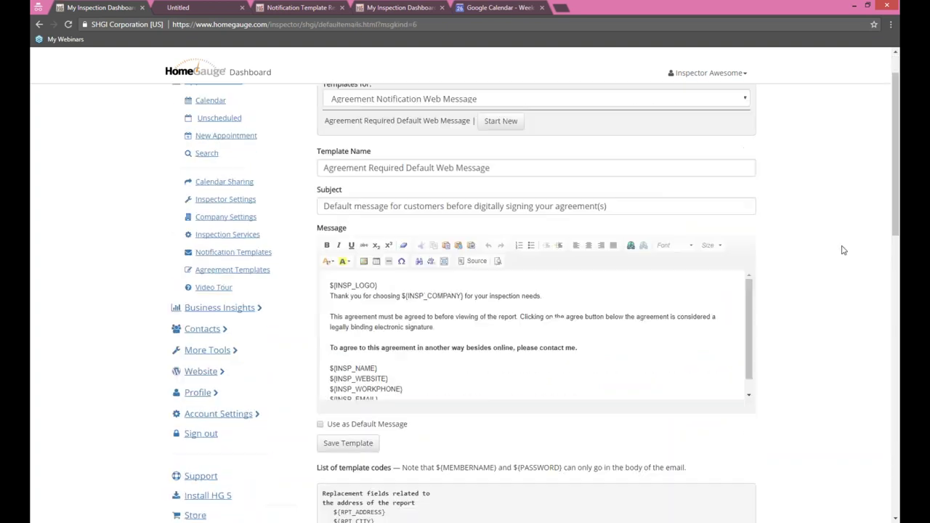
pyautogui.scroll(4, 841, 249)
pyautogui.scroll(-1, 537, 392)
pyautogui.scroll(1, 537, 393)
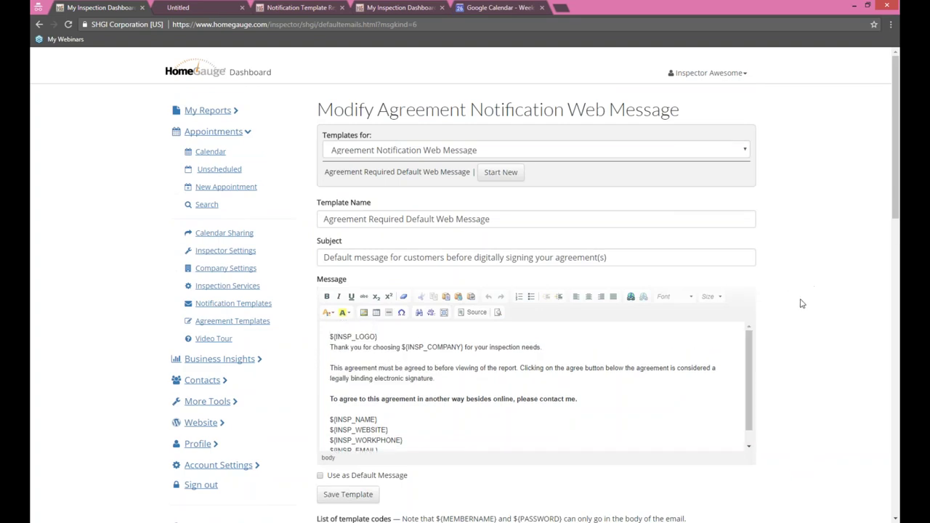